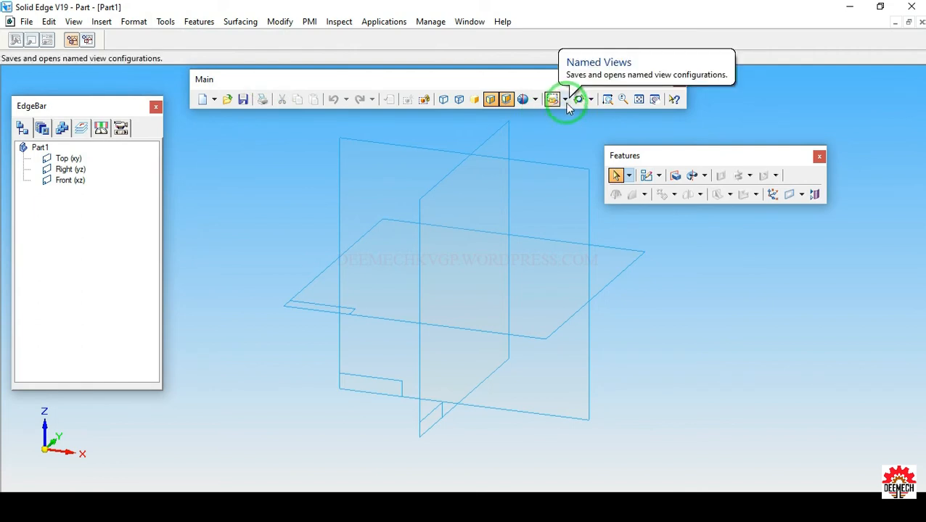
Switch to the isometric view and start a protrusion sketch on the Front (xz) plane.
click(566, 103)
click(557, 158)
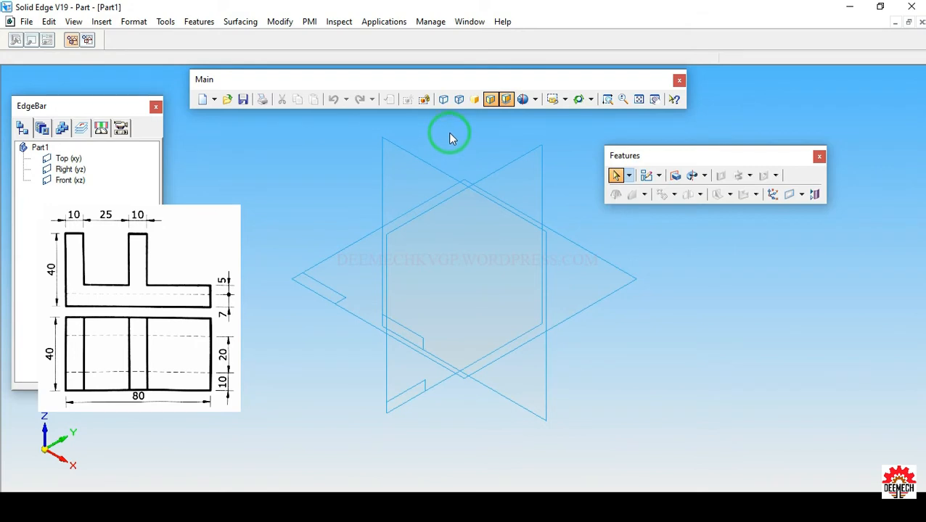
click(676, 175)
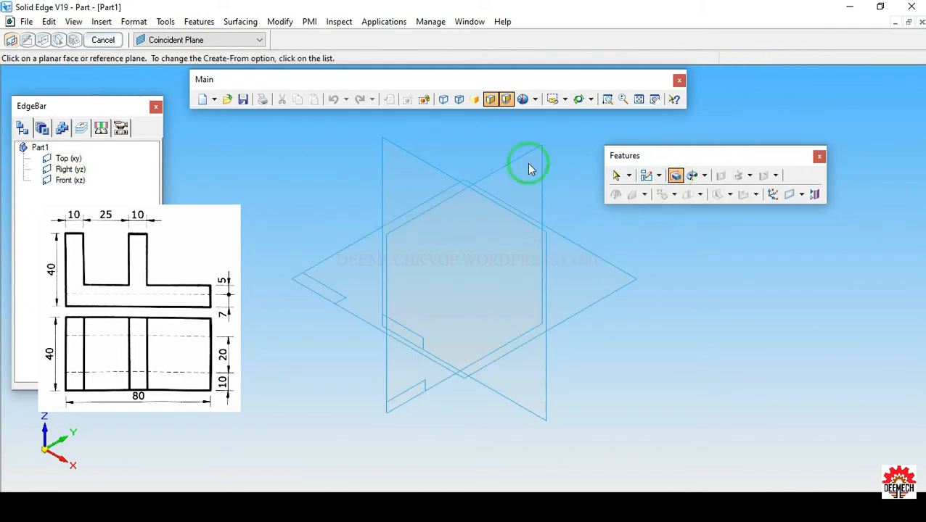
click(409, 153)
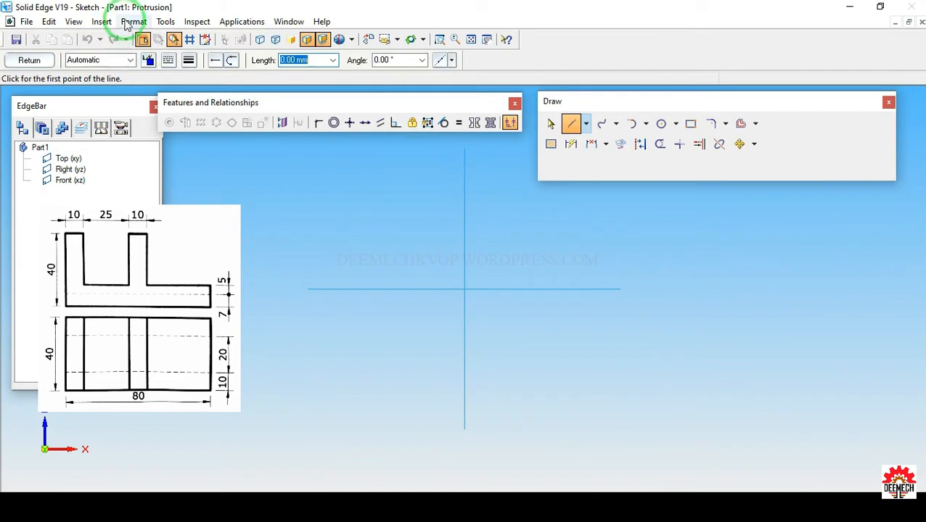
Check which toolbars are enabled for the sketch environment, including Draw and Features and Relationships.
click(73, 22)
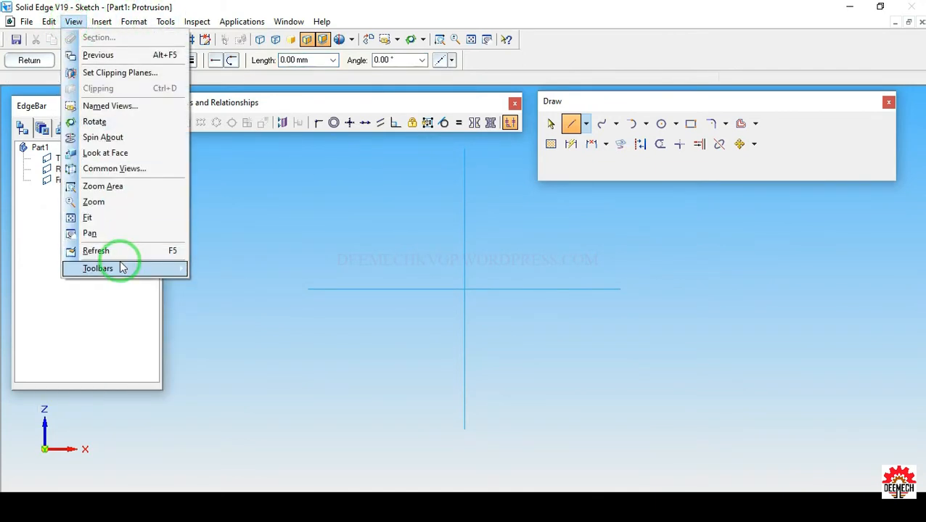
mouse_move(122, 267)
click(226, 333)
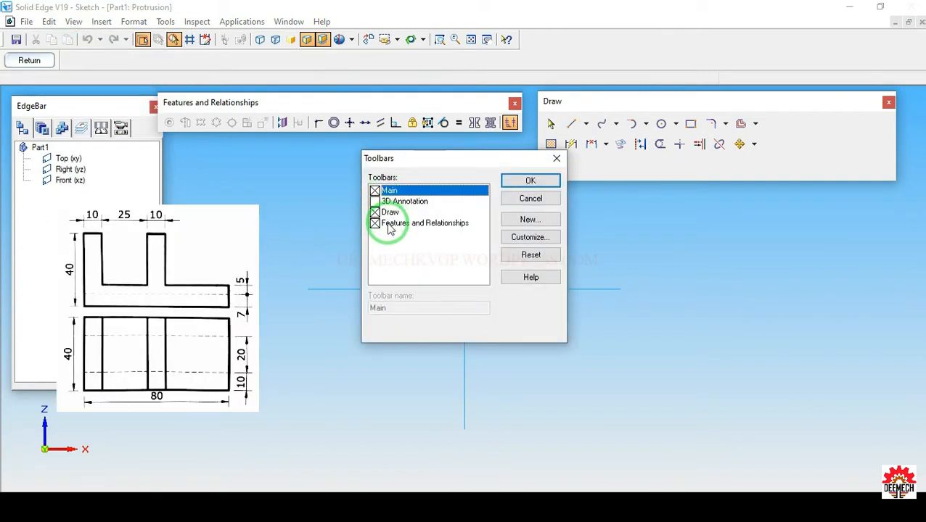
click(530, 181)
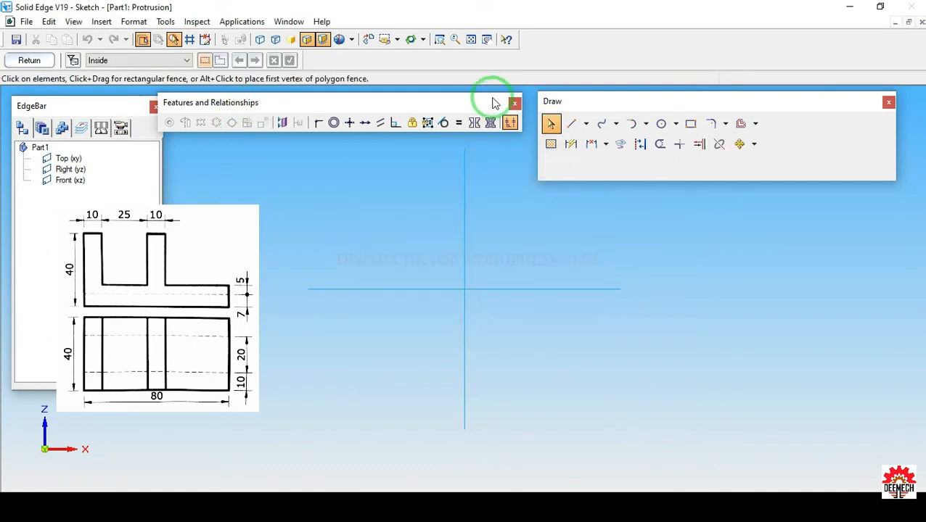
click(580, 102)
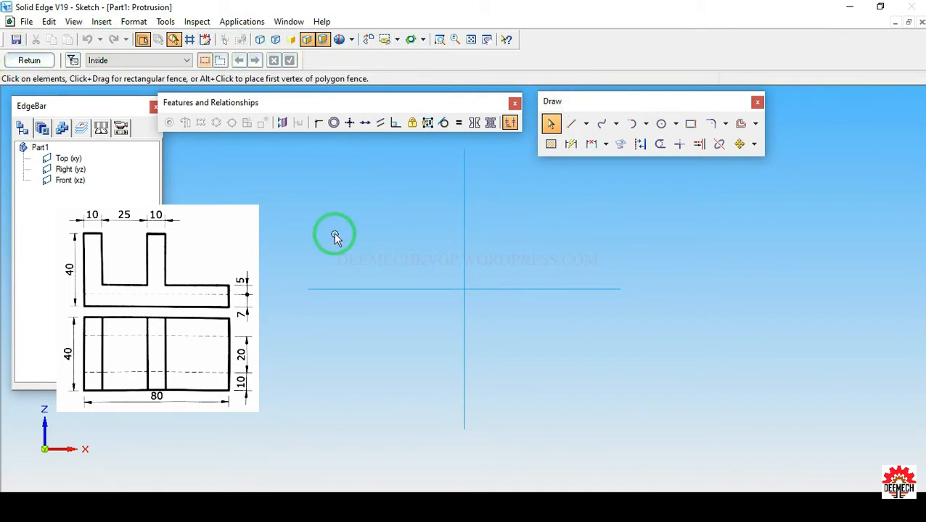
Draw a base line about 93 mm long on the horizontal axis, with a low step and an upright about 17 mm wide above it.
click(571, 125)
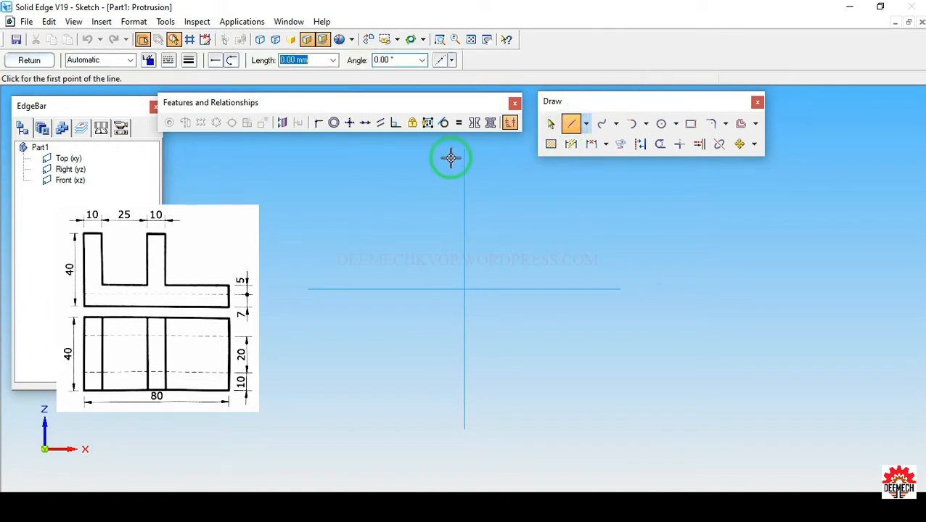
click(352, 289)
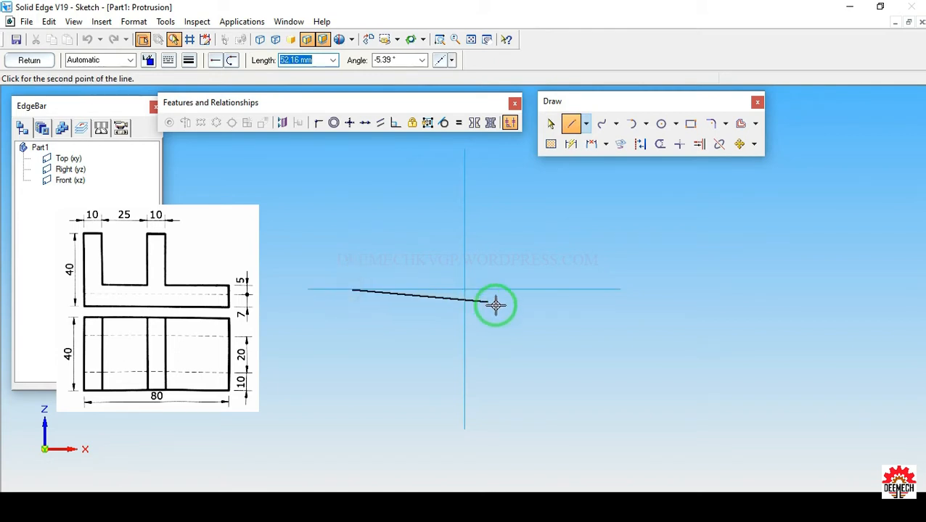
click(593, 289)
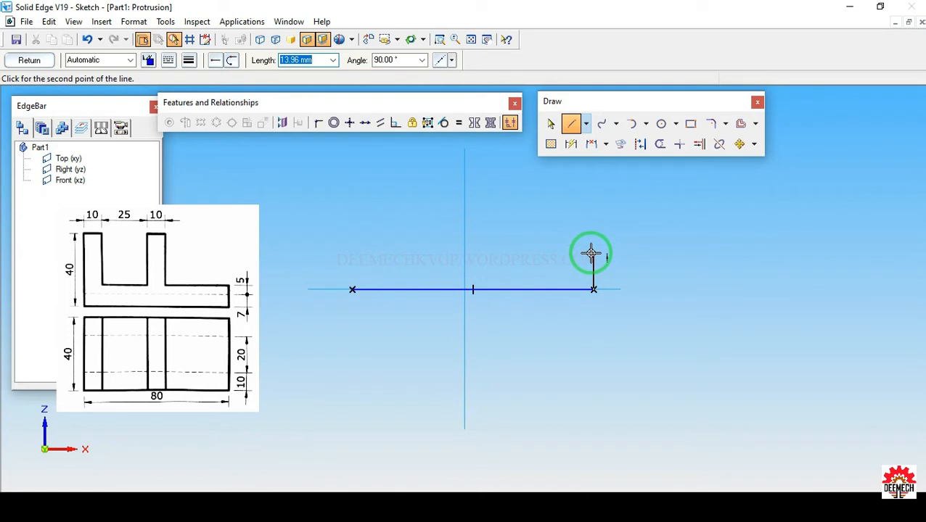
click(594, 254)
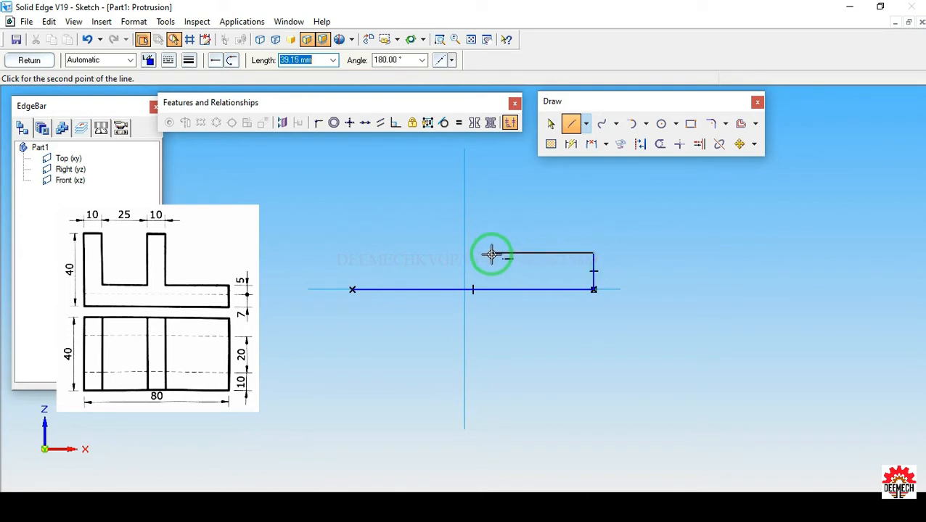
click(492, 253)
click(492, 186)
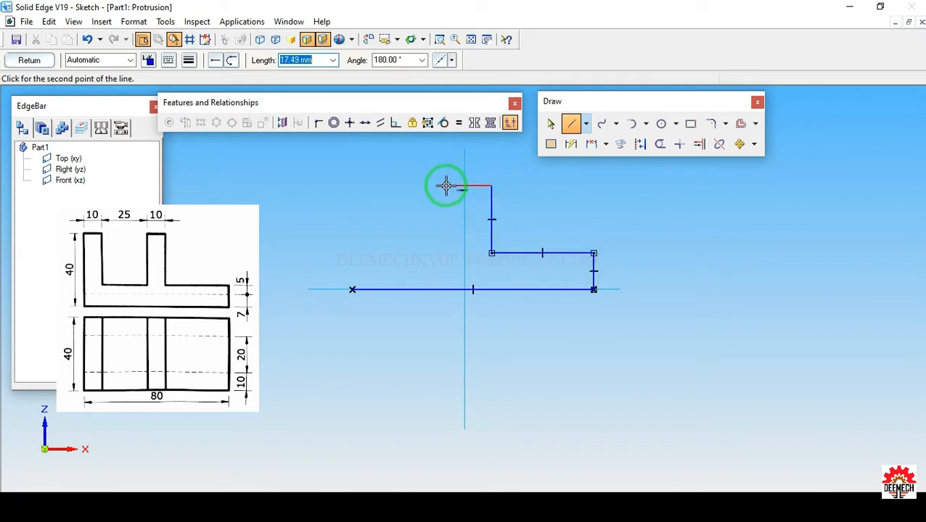
click(446, 186)
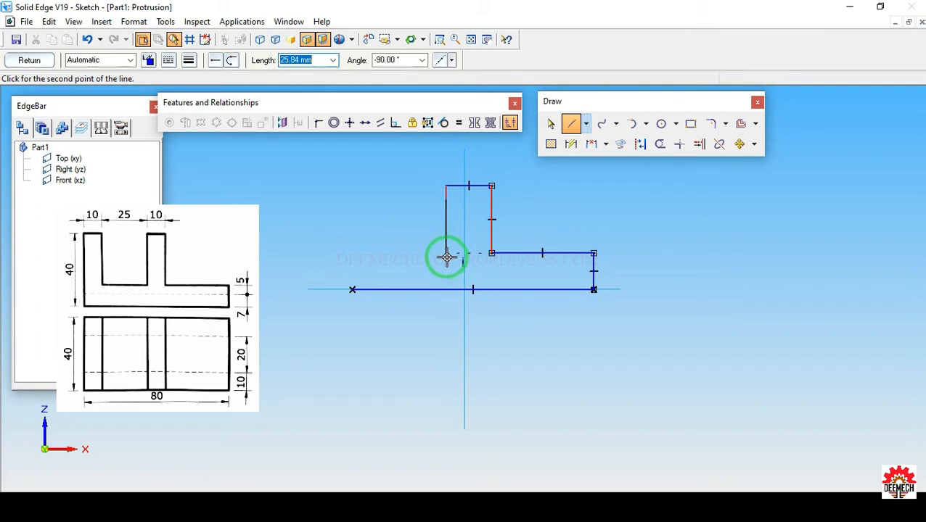
click(445, 253)
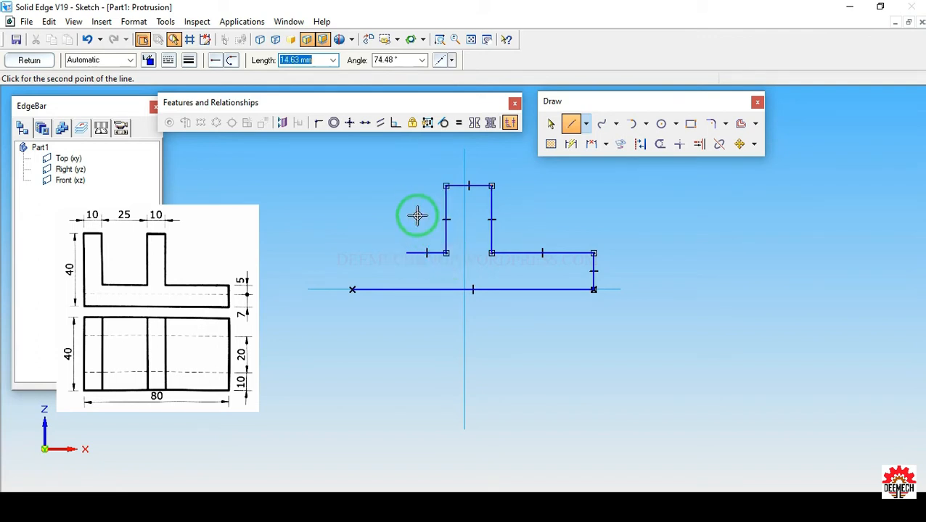
Complete the outline with a left upright about 21 mm wide and trim the overhang below the base line.
click(409, 187)
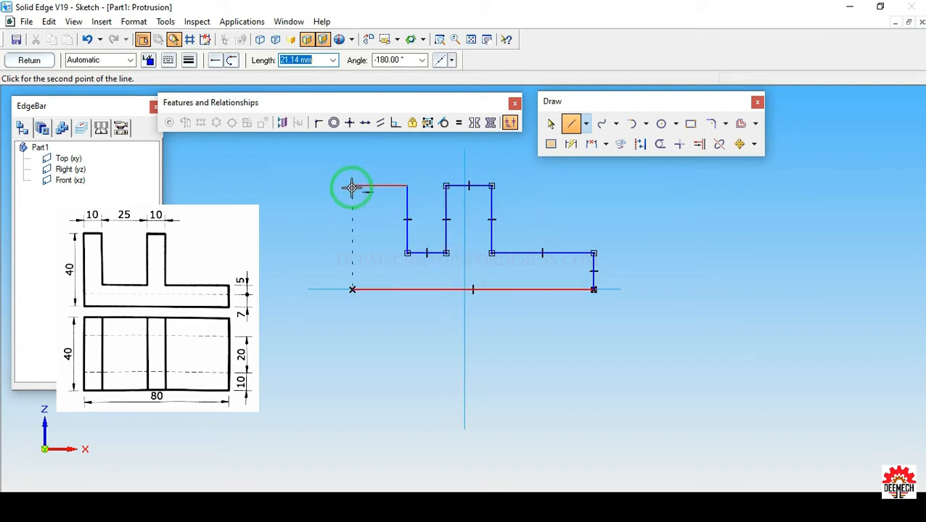
click(352, 187)
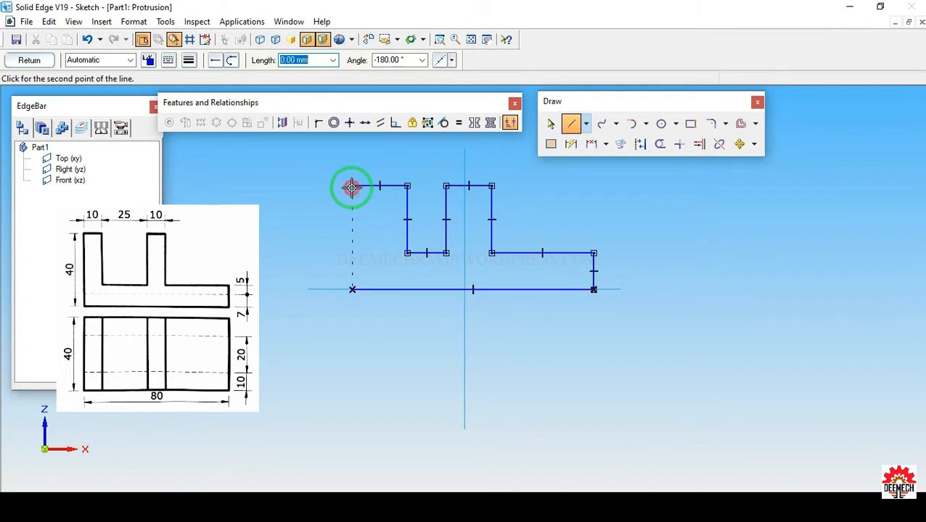
click(353, 314)
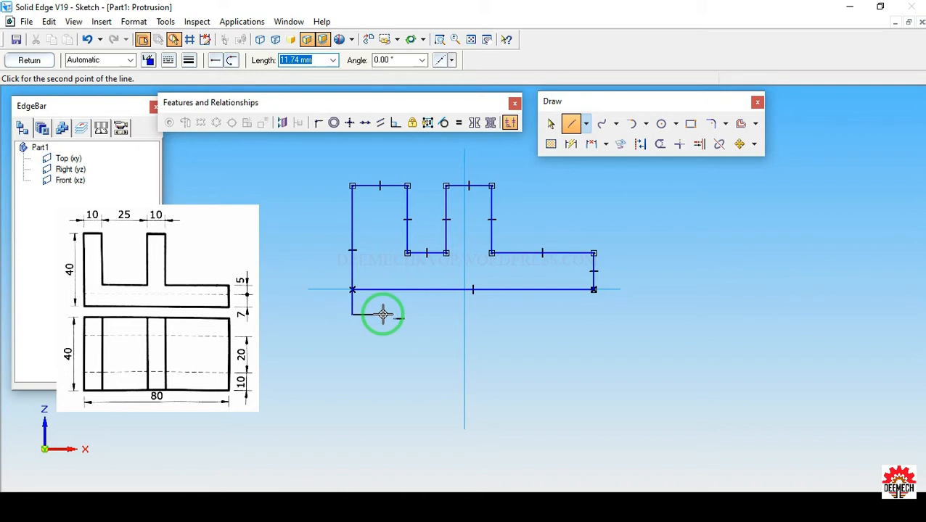
right_click(383, 314)
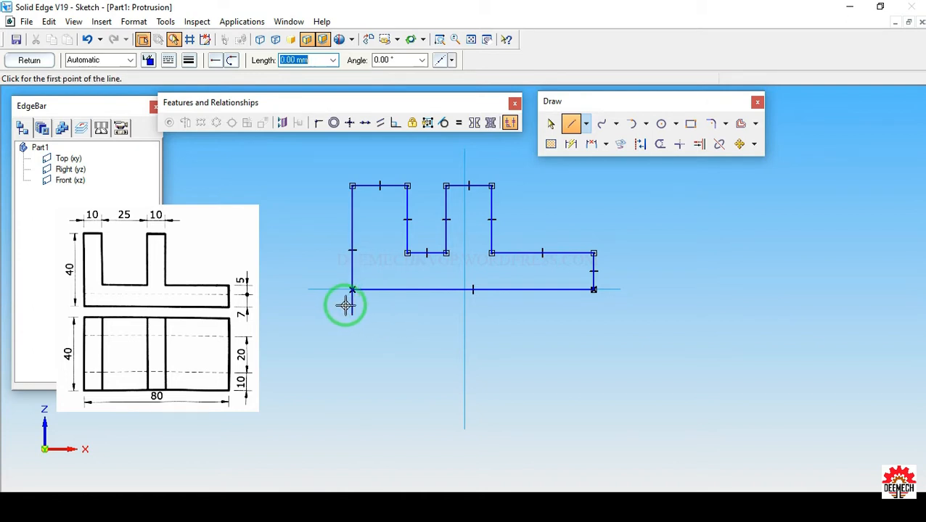
click(660, 144)
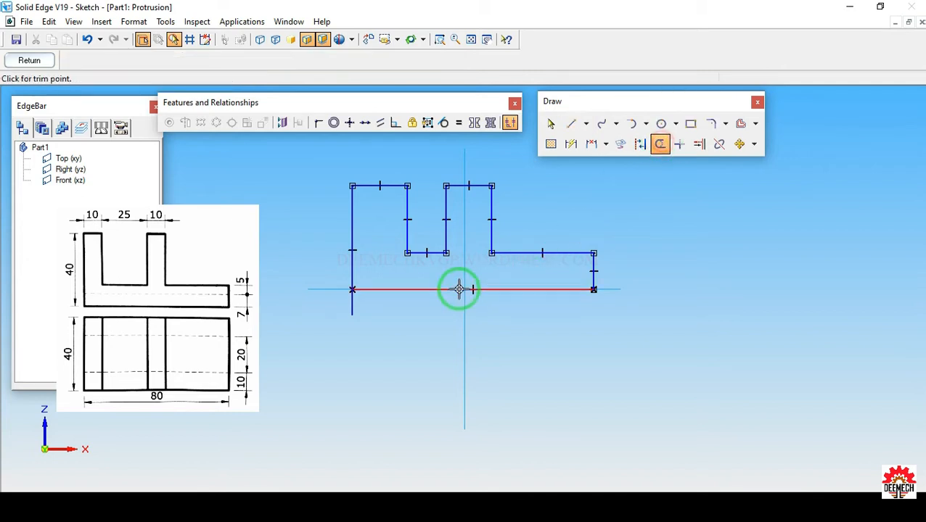
click(351, 306)
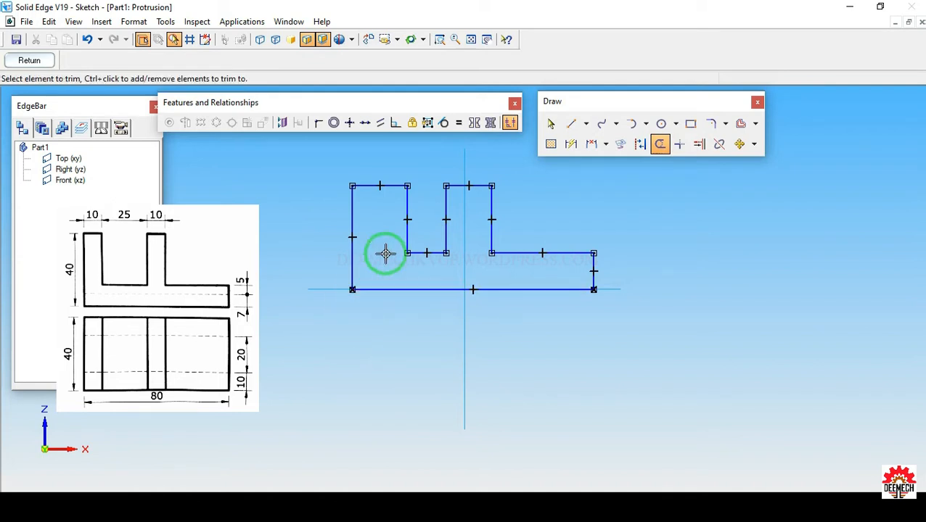
Apply equal relationships between the two uprights' top edges and among the three vertical edges that end at the step level.
click(458, 124)
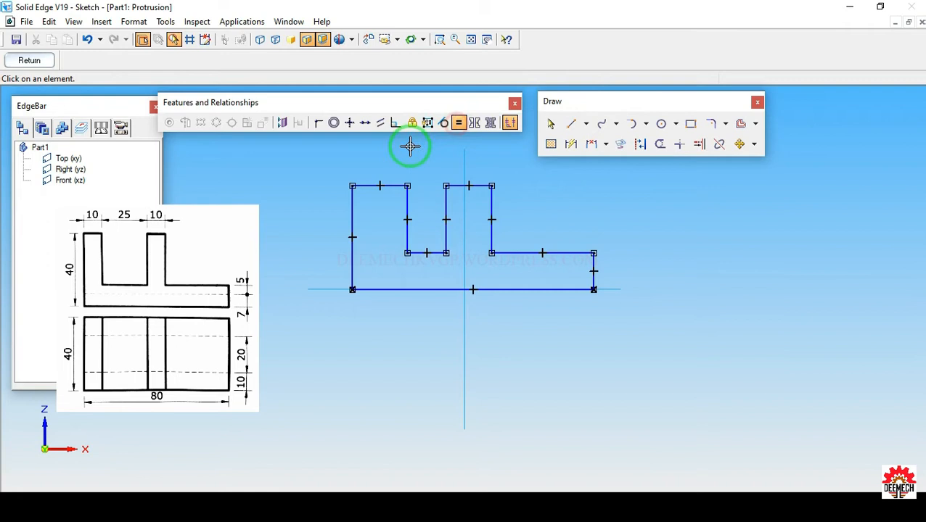
click(385, 185)
click(459, 185)
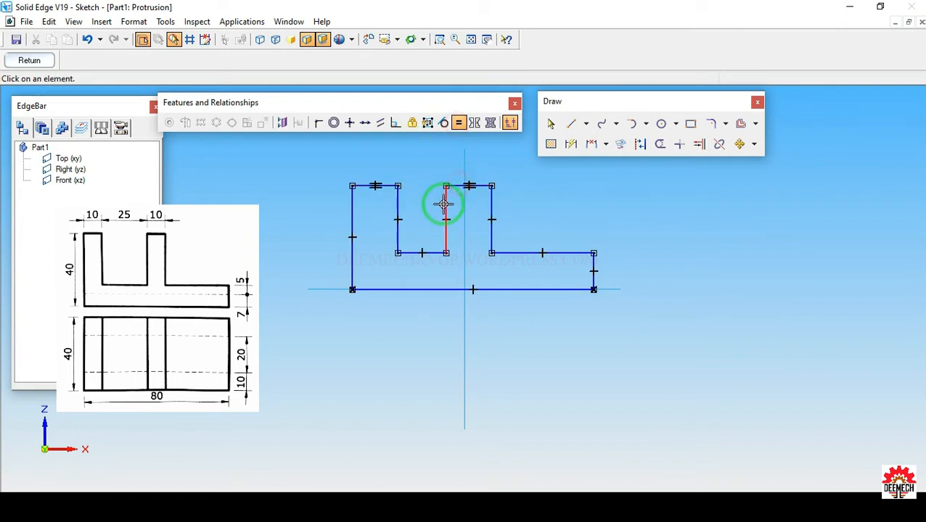
click(397, 209)
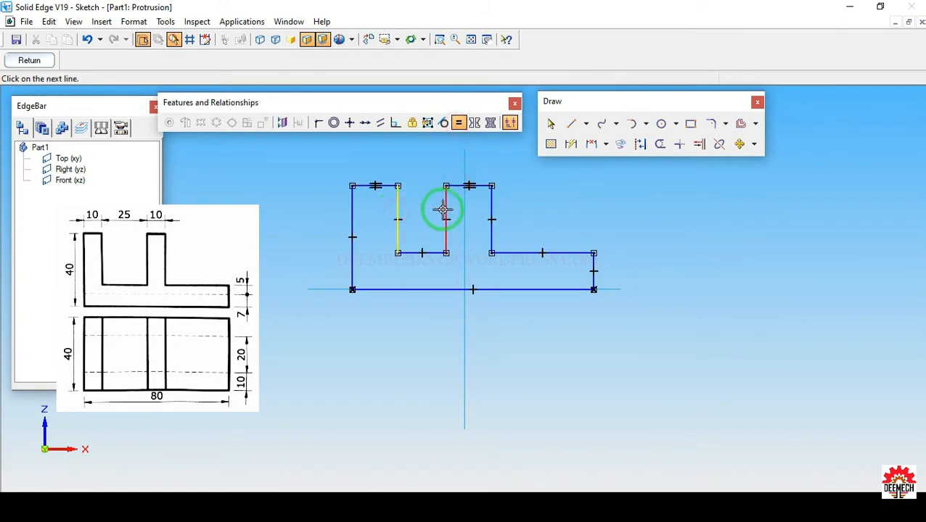
click(445, 205)
click(446, 206)
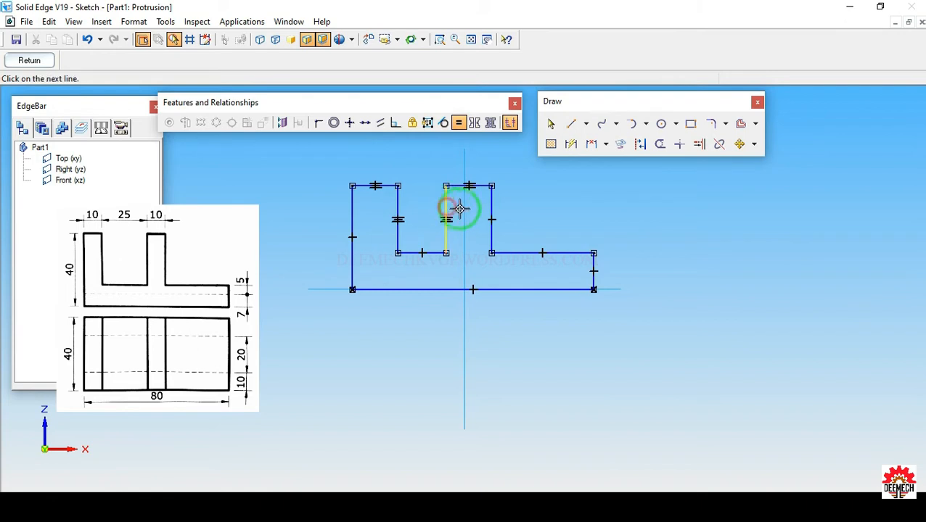
click(492, 209)
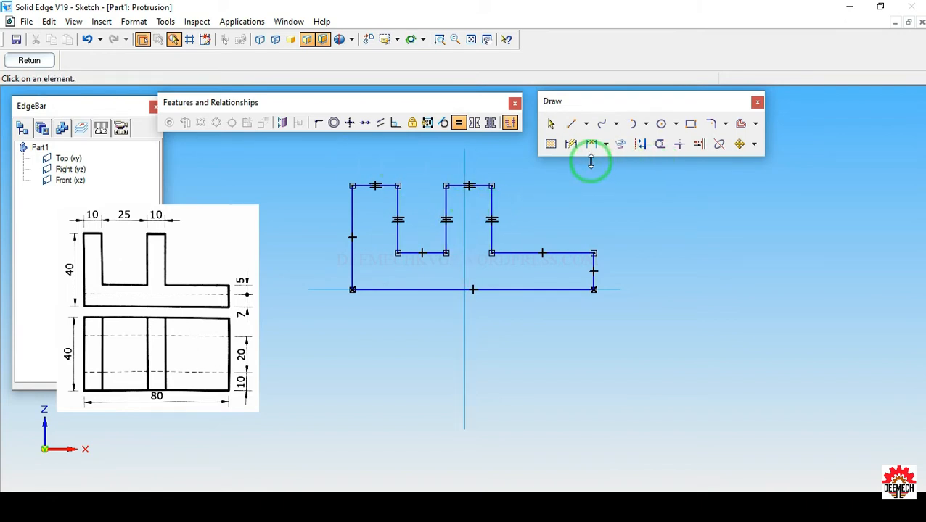
Dimension the profile's base line at 80 mm and its left vertical edge at 40 mm.
click(571, 144)
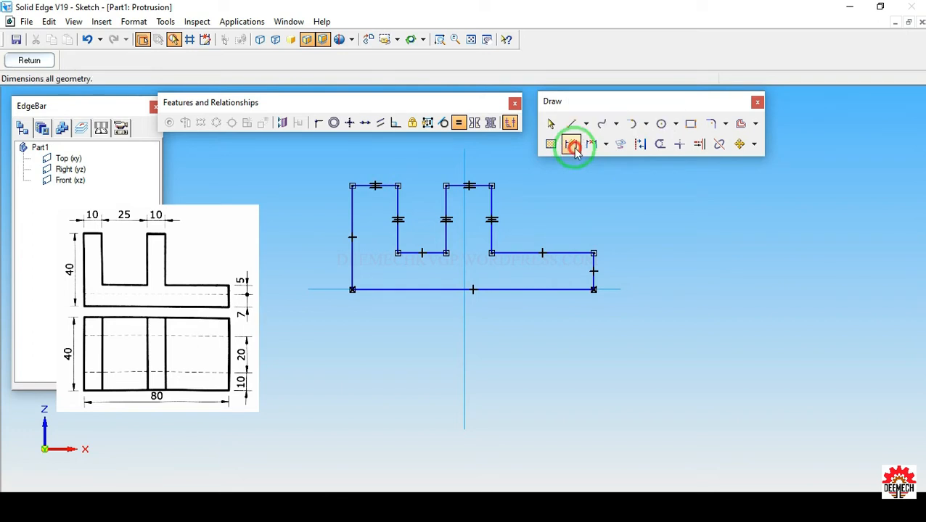
click(529, 290)
click(530, 317)
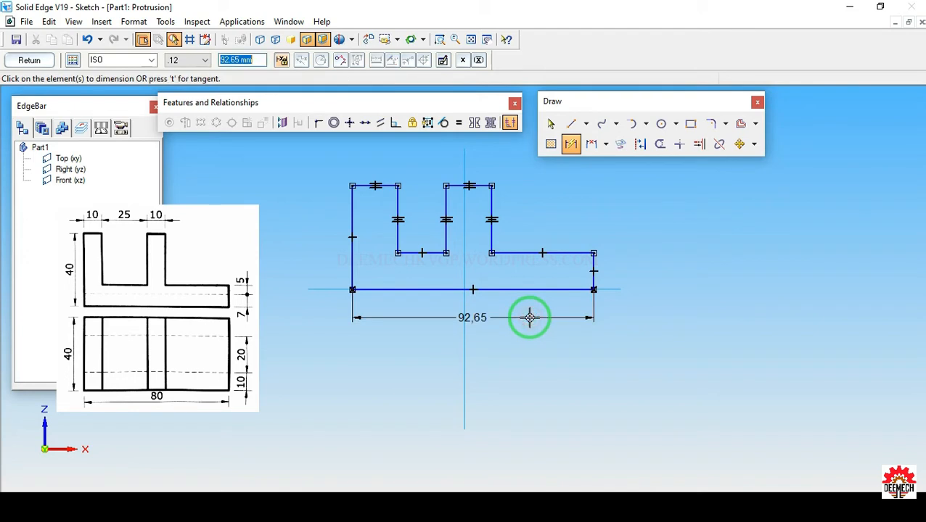
text(80)
key(Return)
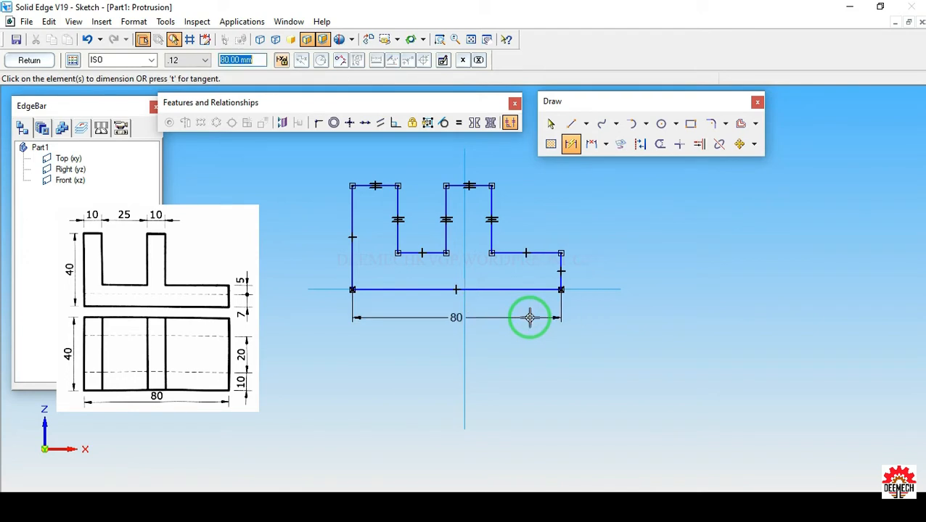
click(353, 221)
click(328, 222)
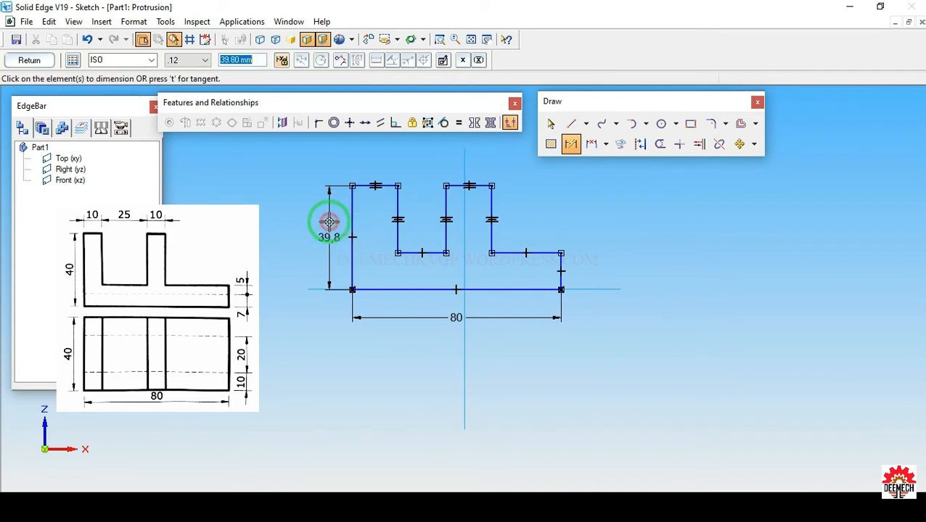
text(40)
key(Return)
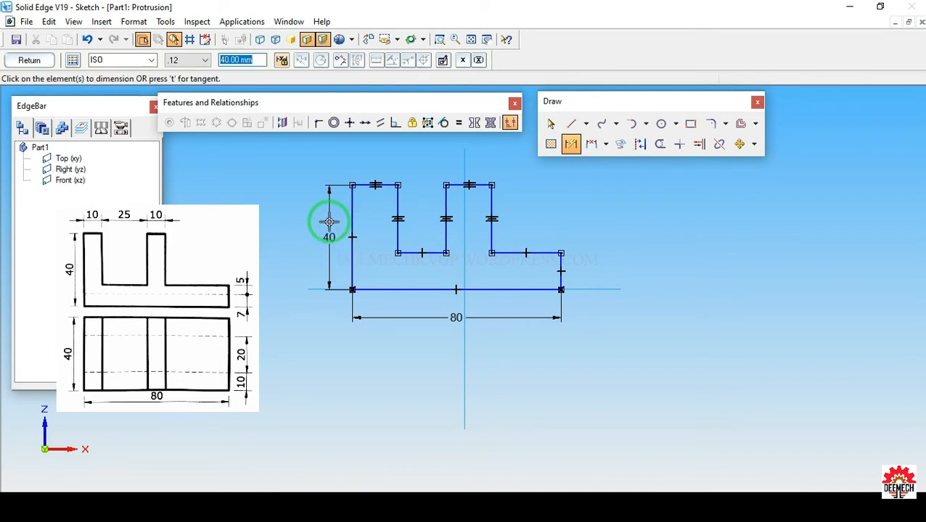
Dimension the left upright's top edge at 10 mm and the gap between the uprights at 25 mm.
click(387, 184)
click(387, 166)
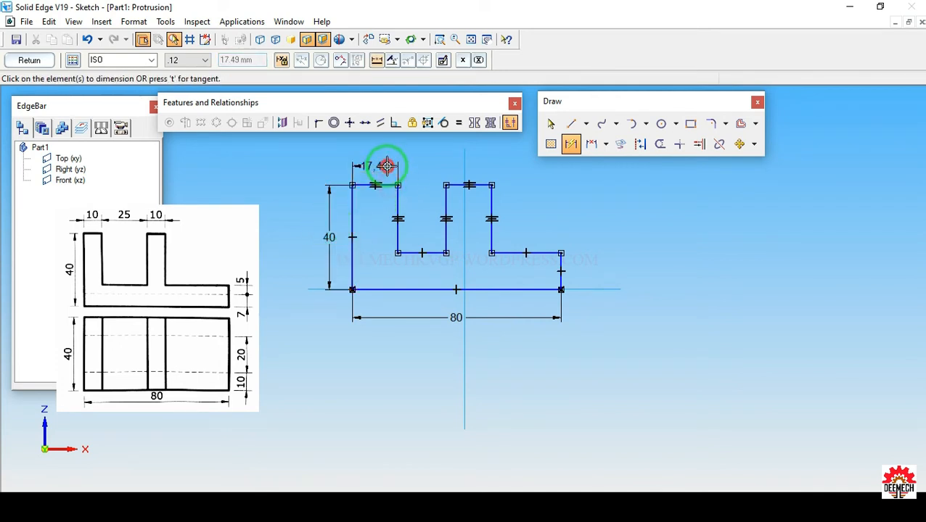
text(10)
key(Return)
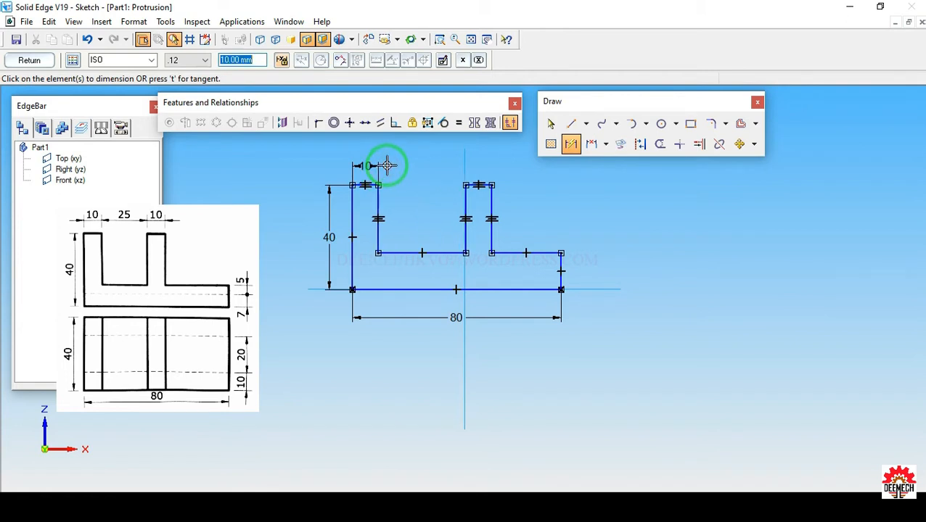
click(404, 252)
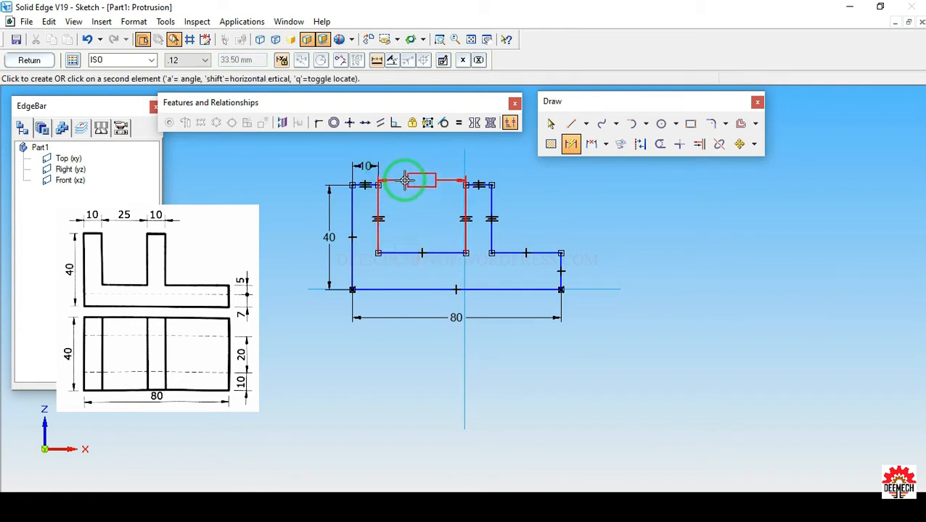
click(405, 165)
text(25)
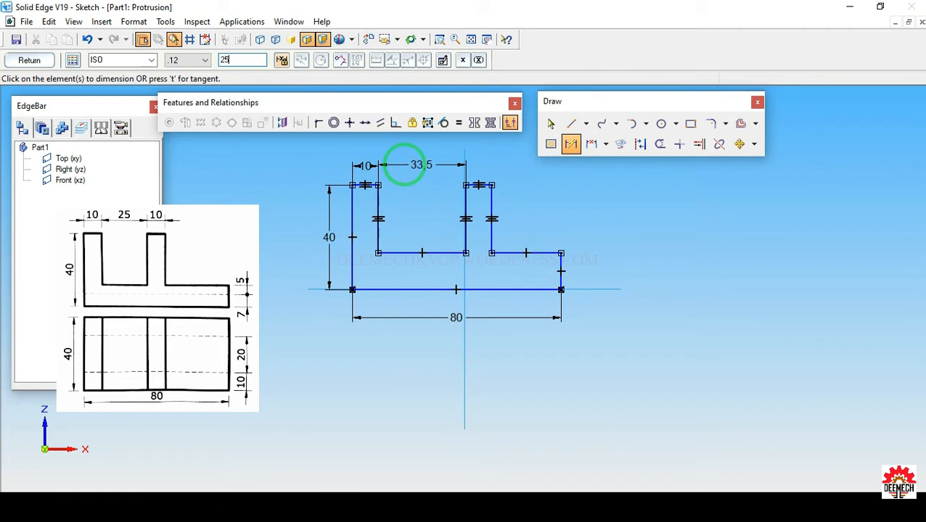
key(Return)
click(464, 172)
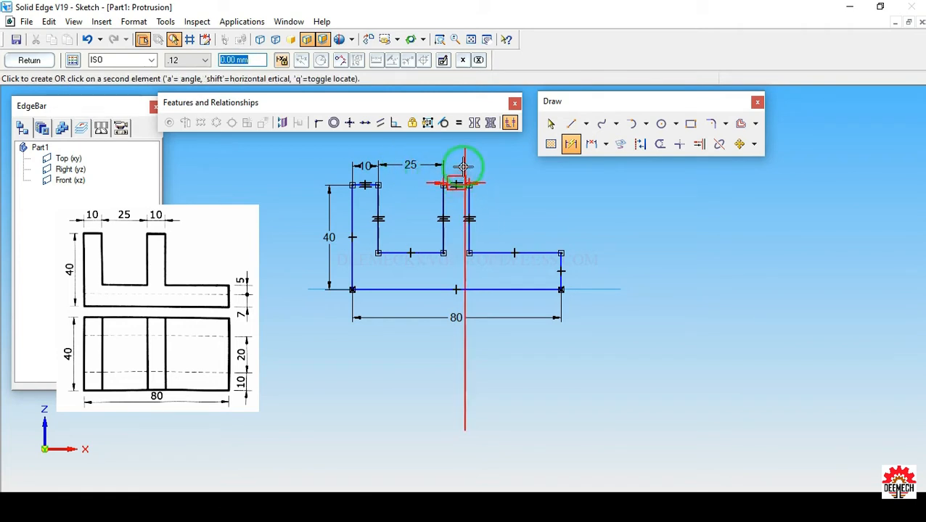
Dimension the second upright's top edge and set the short vertical edge at the base's far end to 12 mm (7+5).
click(458, 174)
click(459, 165)
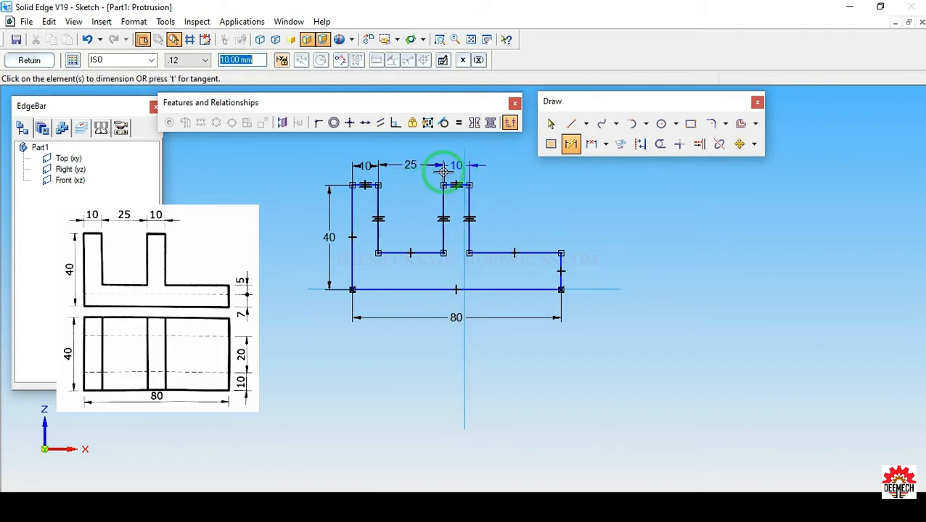
click(561, 267)
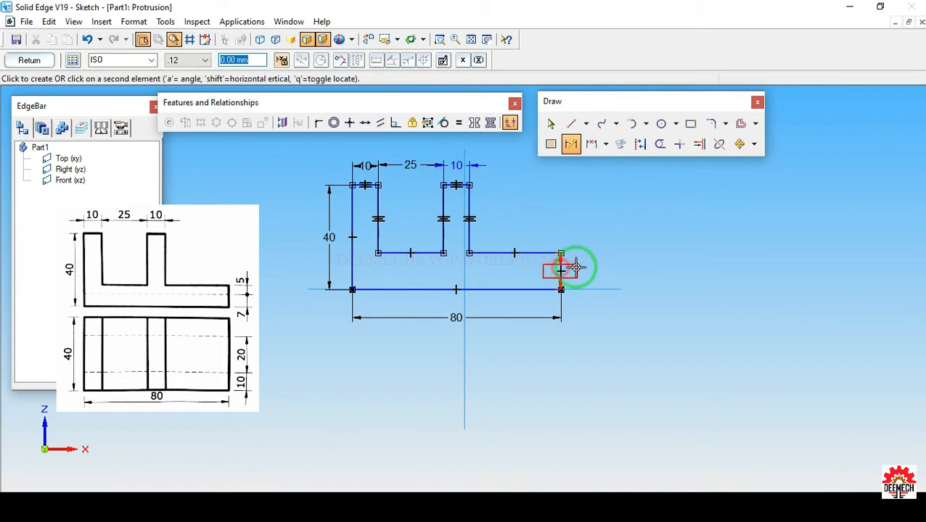
click(602, 269)
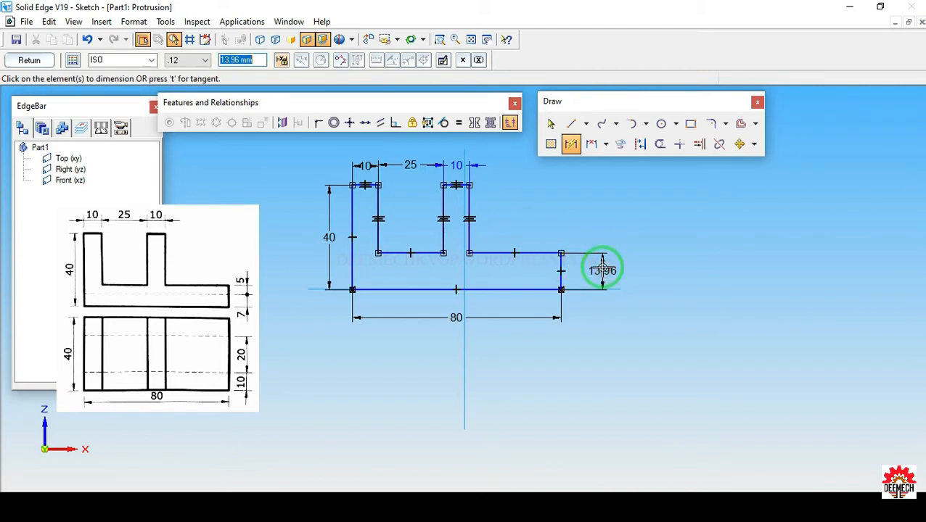
text(7+5)
key(Return)
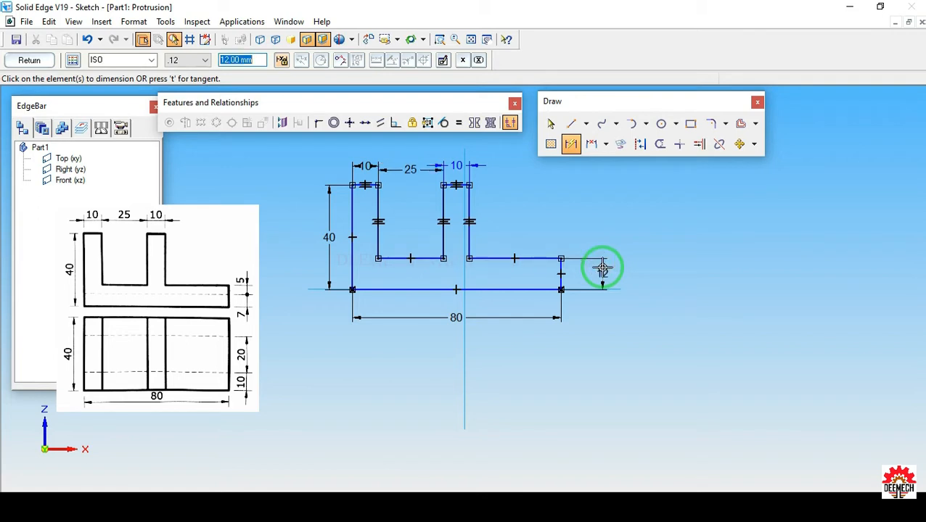
Connect the base line's midpoint to the vertical reference plane and close the profile sketch.
click(317, 125)
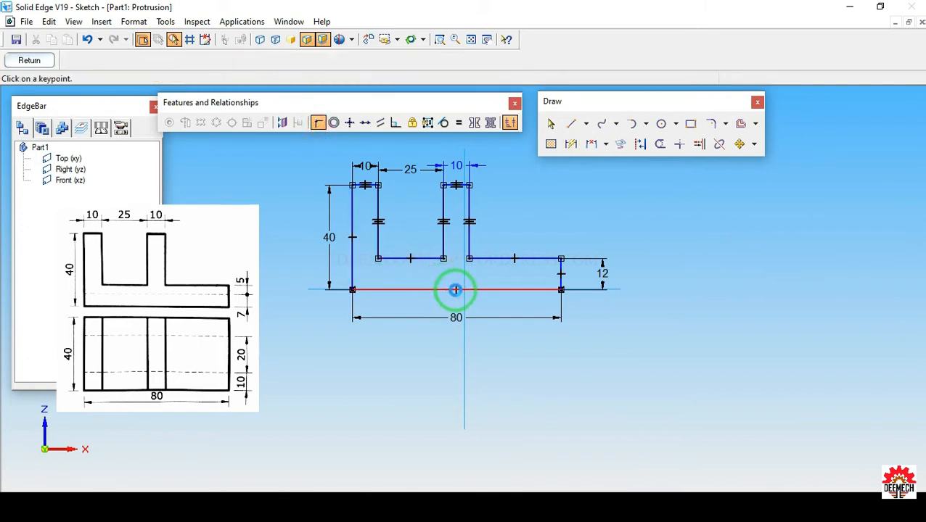
click(454, 290)
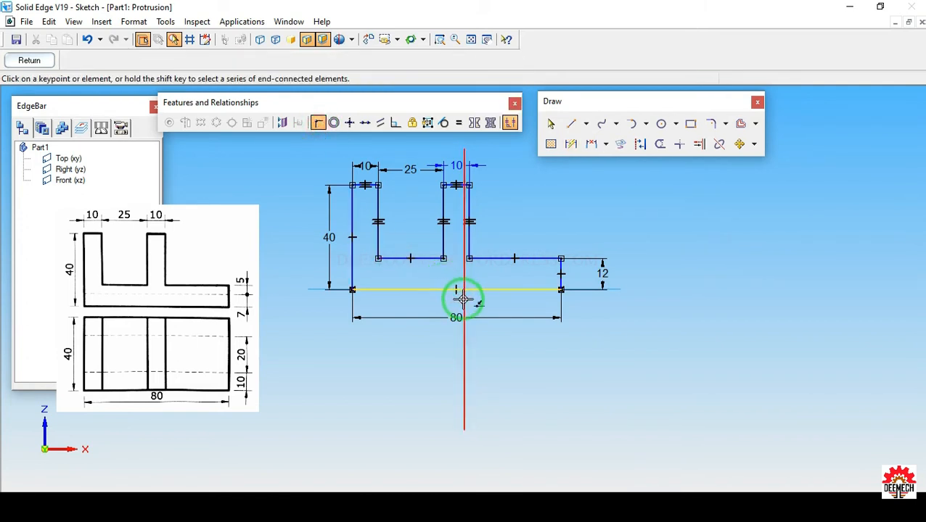
click(464, 299)
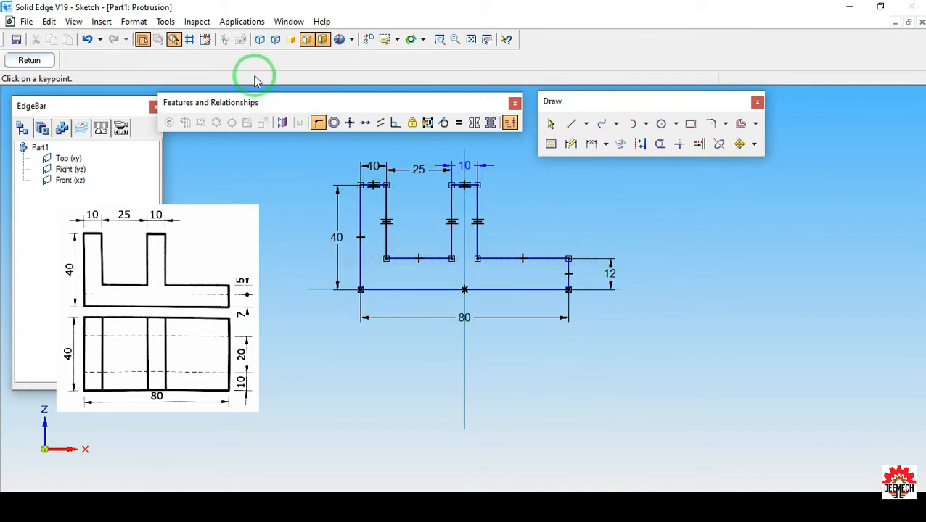
click(38, 63)
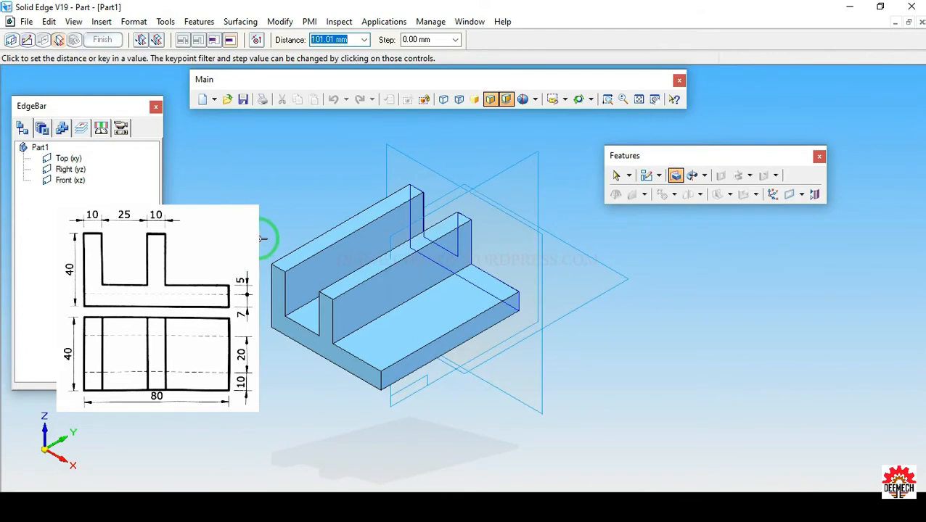
Extrude the profile symmetrically to a total depth of 40 mm and finish the protrusion.
click(158, 42)
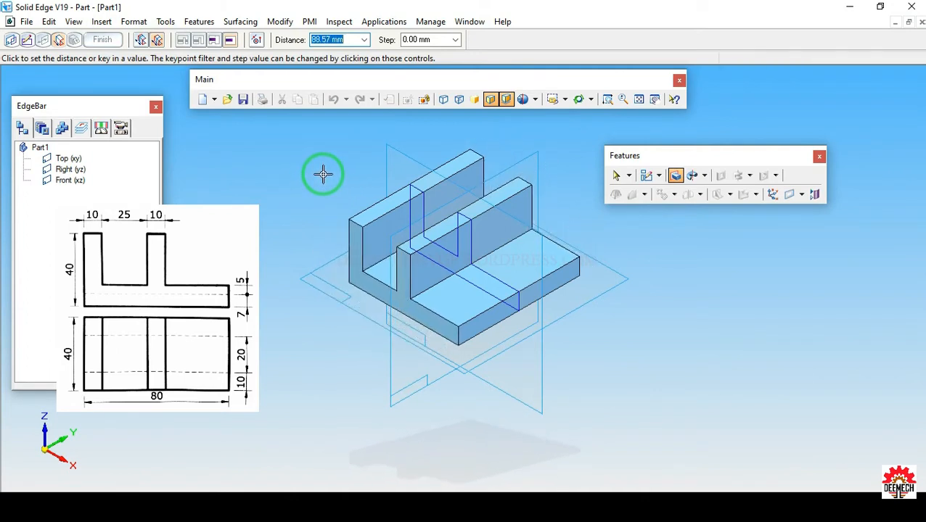
text(40)
key(Return)
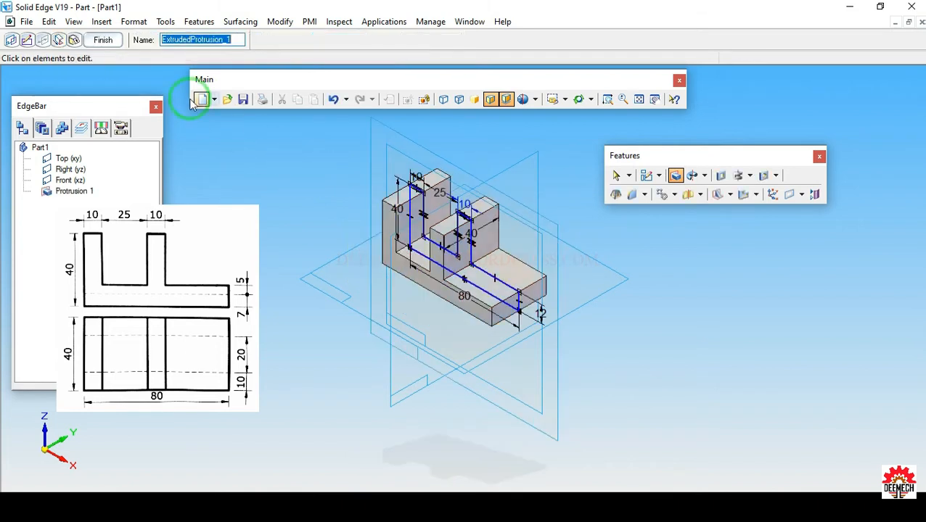
click(103, 40)
click(103, 39)
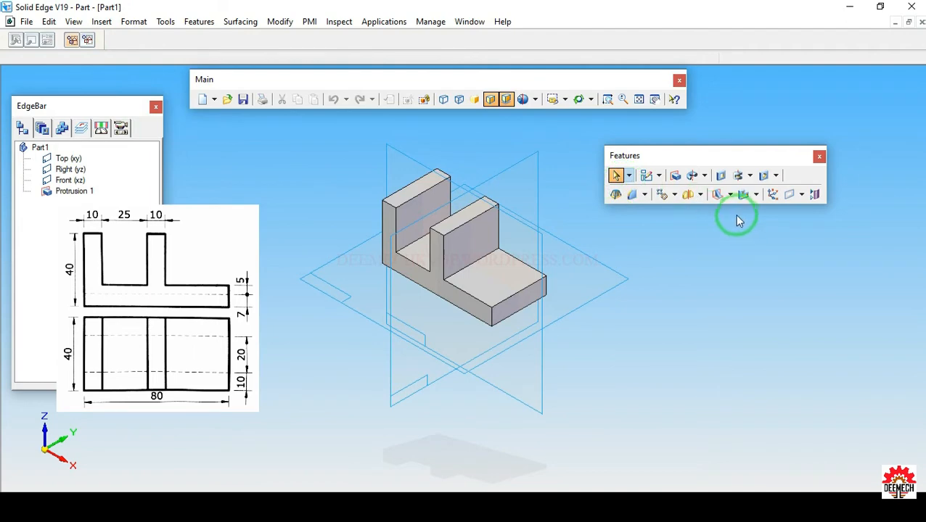
Start a cutout sketch on the base's low end face and draw a wide, shallow rectangle within the base thickness.
click(722, 177)
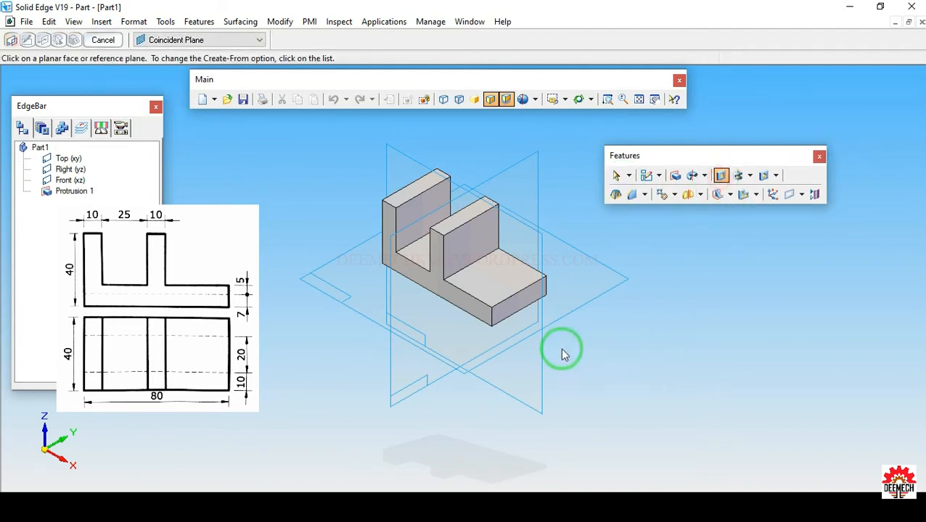
click(518, 306)
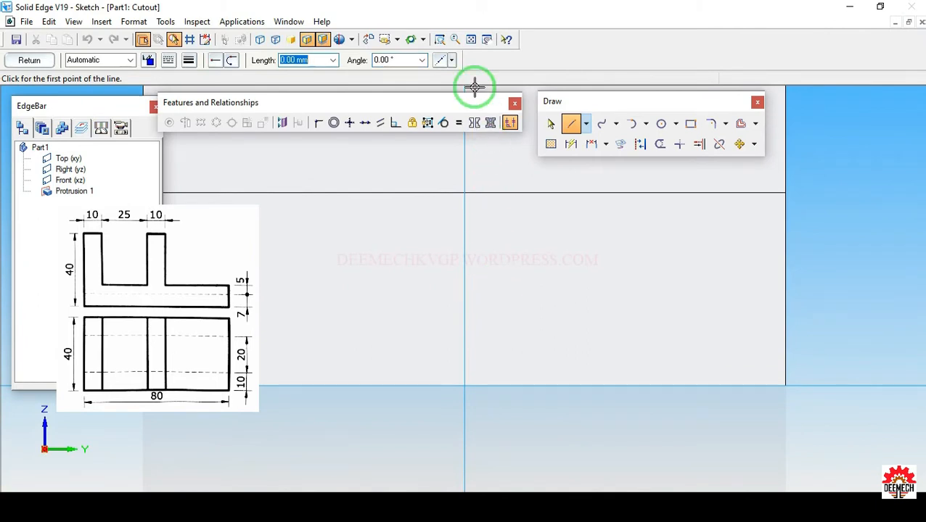
click(470, 41)
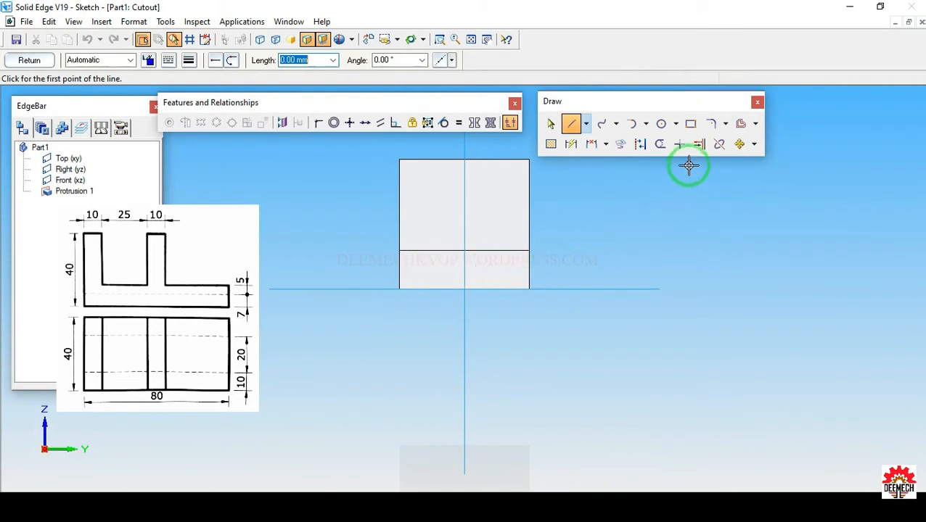
click(690, 125)
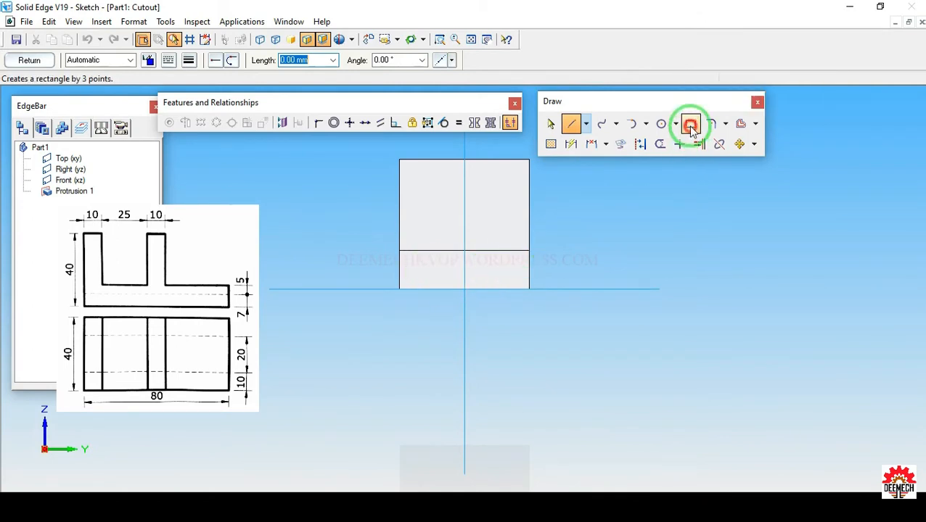
drag(430, 262, 504, 276)
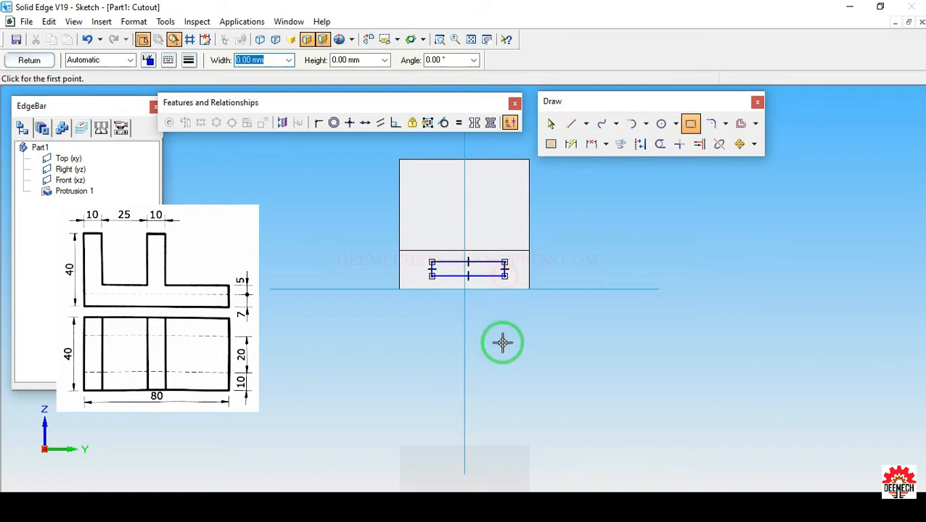
Connect the rectangle's lower edge midpoint to the vertical reference plane and make that edge collinear with the horizontal reference plane.
click(317, 125)
click(469, 275)
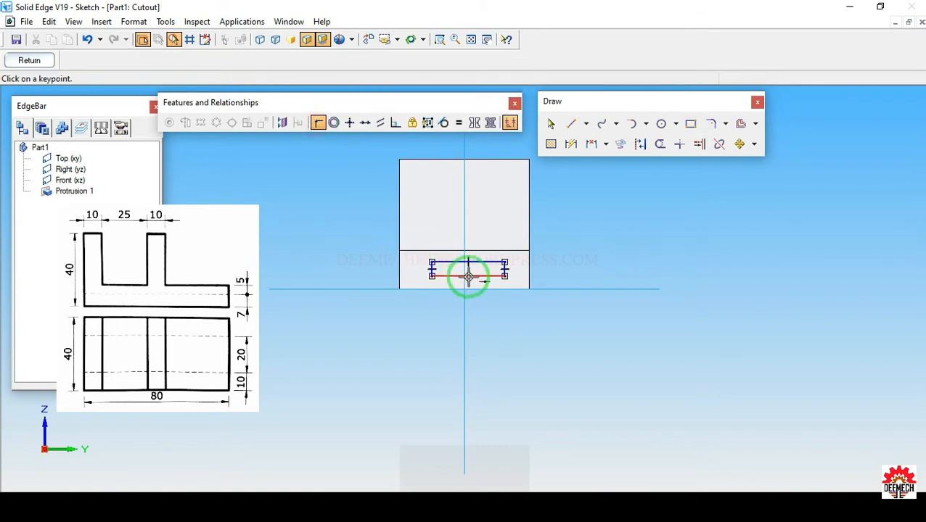
click(468, 276)
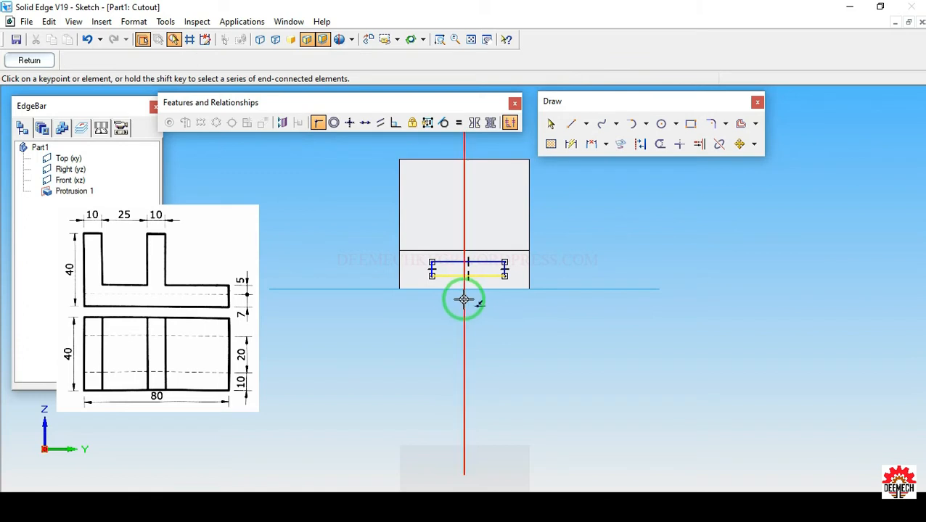
click(465, 300)
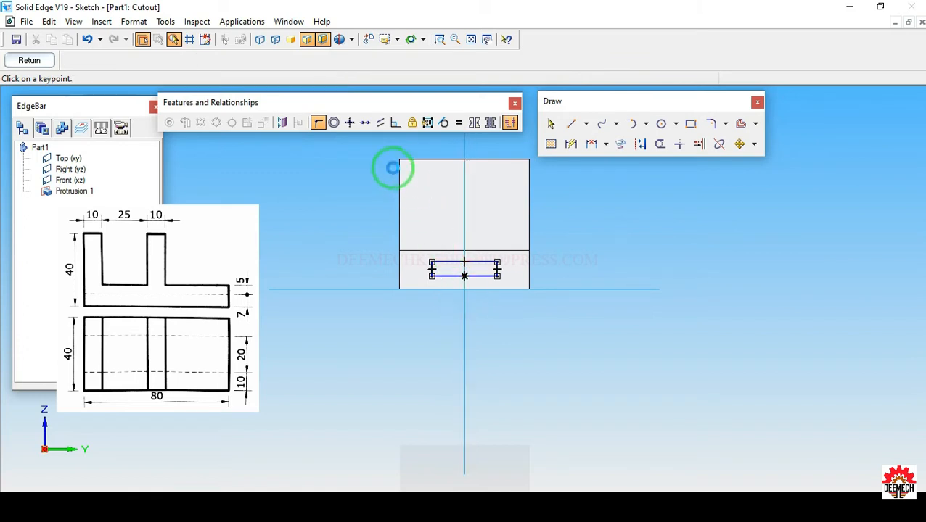
click(365, 123)
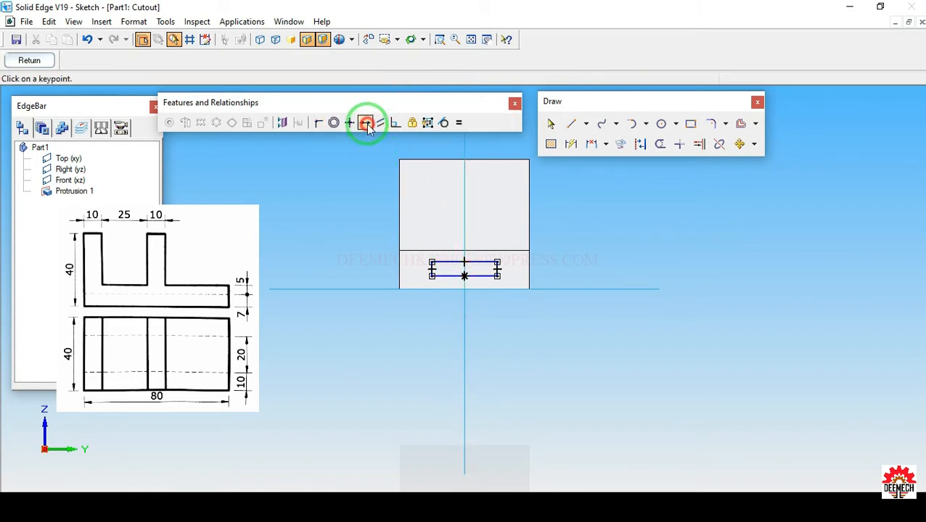
click(482, 289)
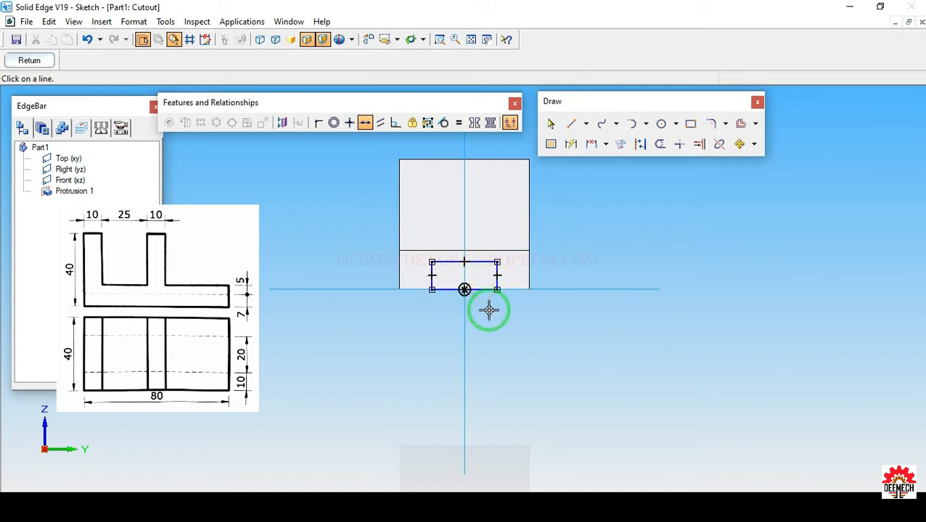
Dimension the slot rectangle at 7 mm high and 20 mm wide.
click(571, 143)
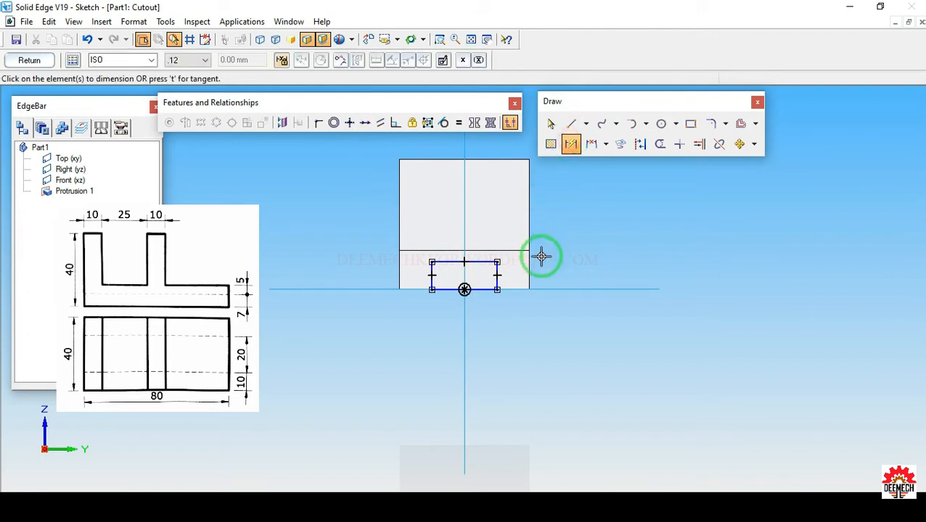
click(496, 272)
click(559, 274)
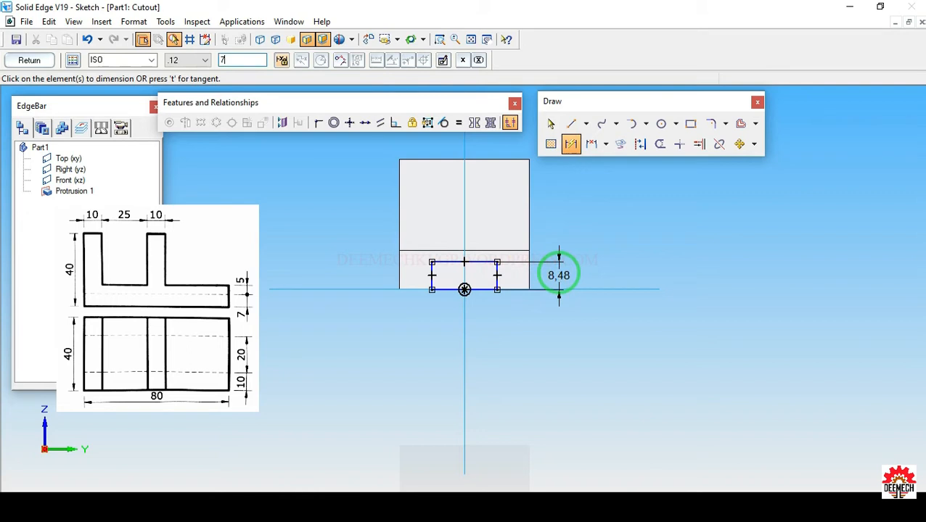
key(Return)
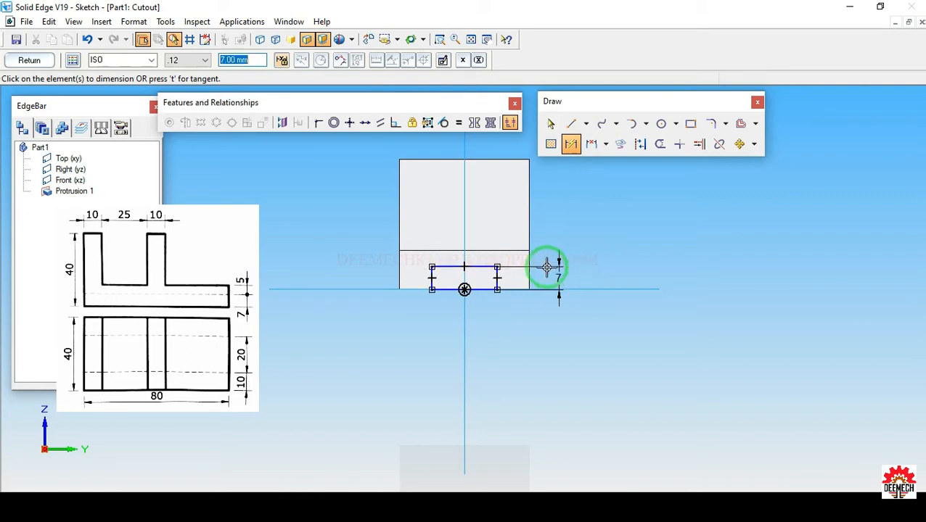
click(476, 267)
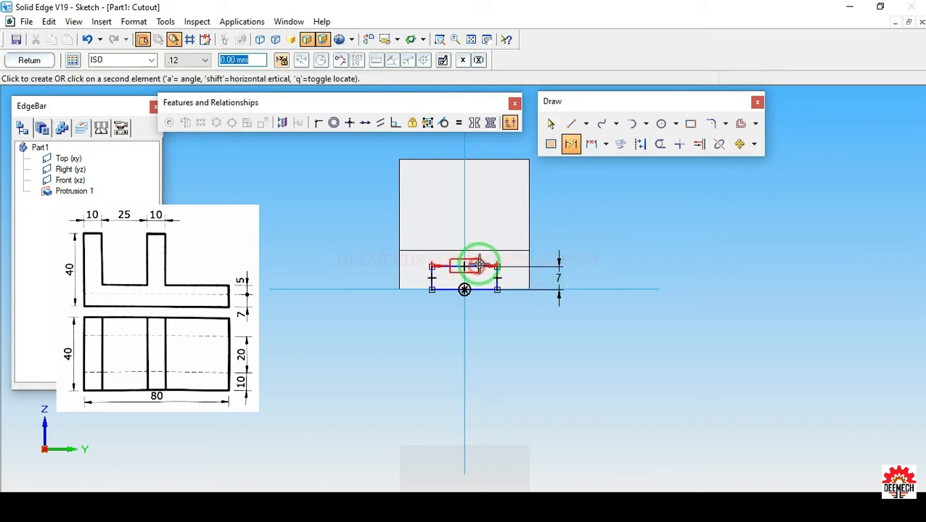
click(475, 233)
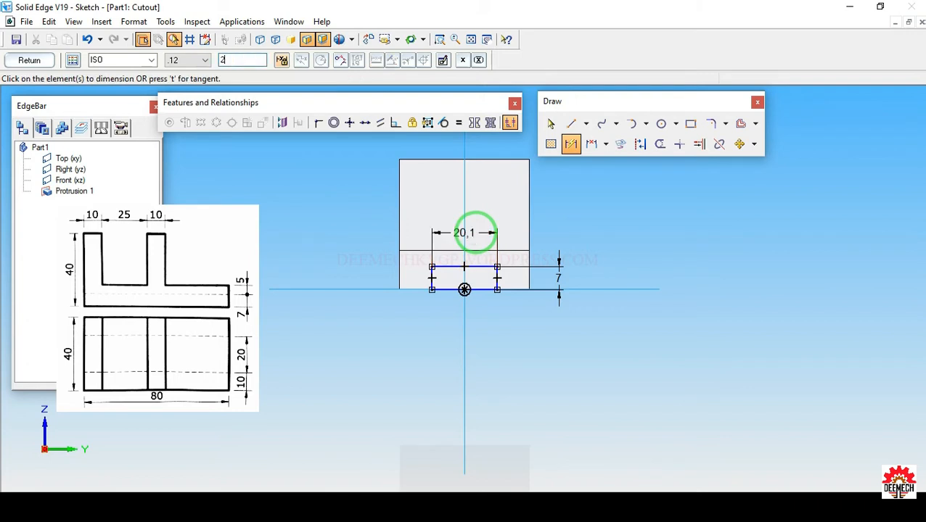
Dimension the gaps between the rectangle's vertical sides and the block's outer side edges.
click(497, 274)
click(529, 277)
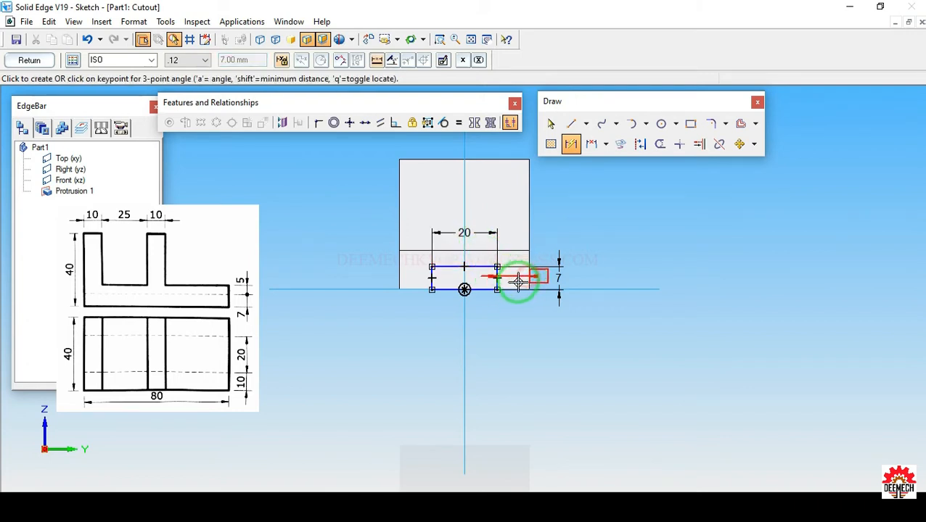
click(506, 319)
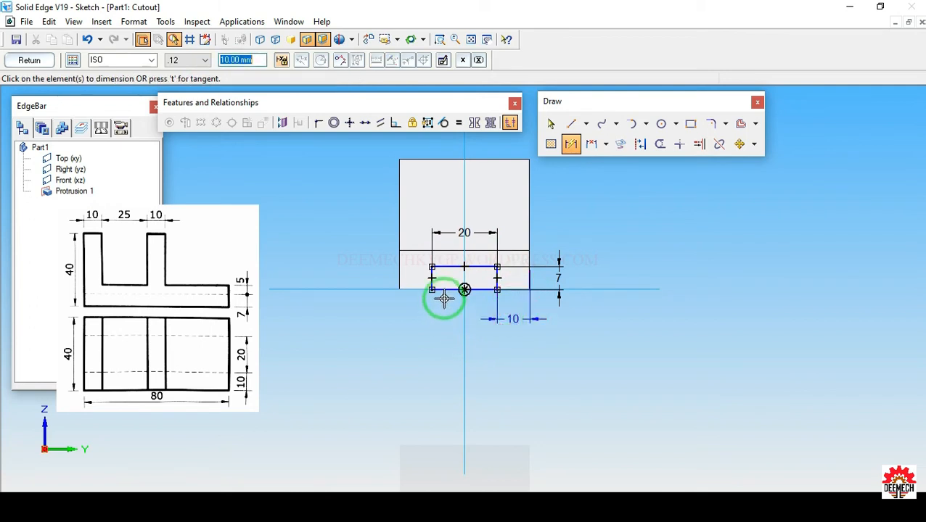
click(432, 276)
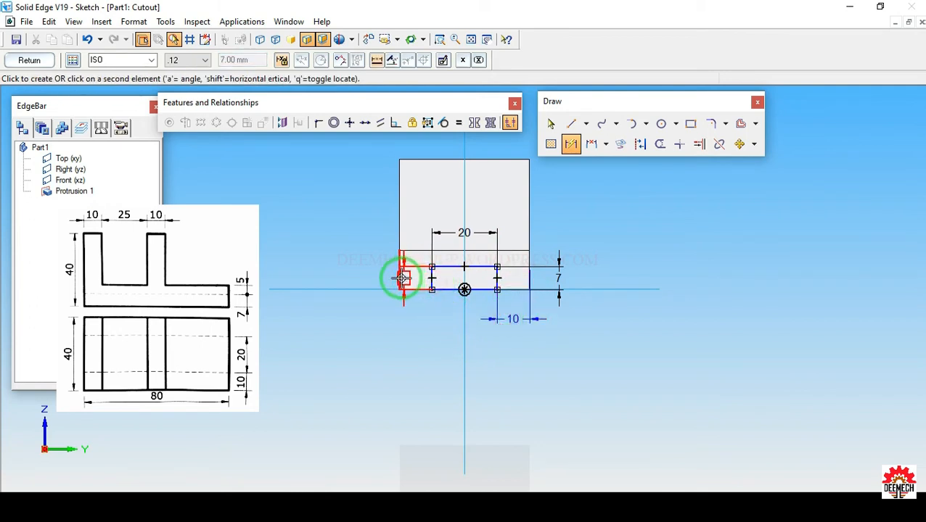
click(403, 277)
click(409, 317)
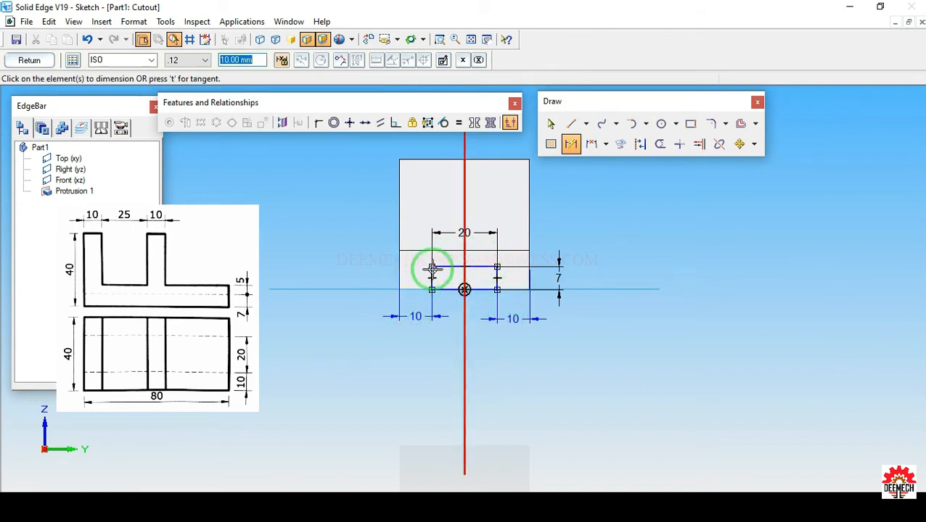
Close the sketch, cut the slot about 132 mm deep through the full length of the base, and finish the cutout.
click(32, 60)
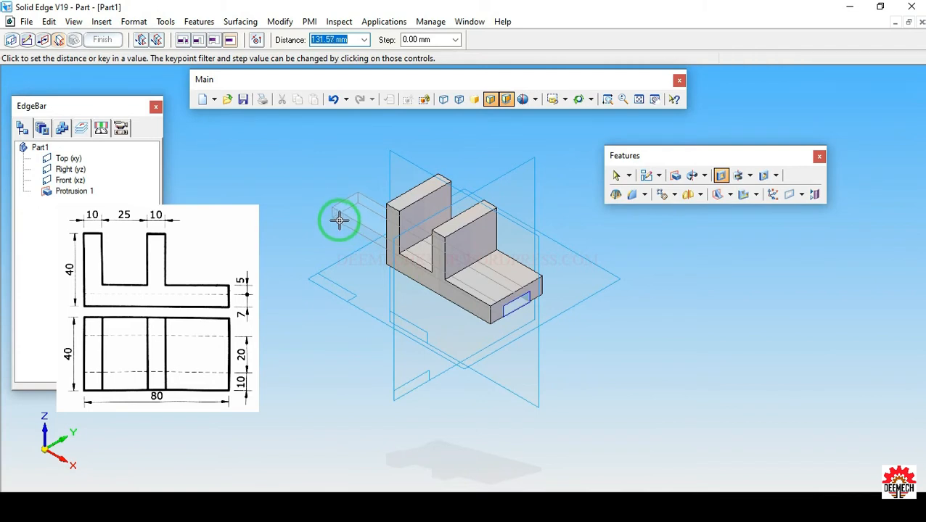
click(339, 219)
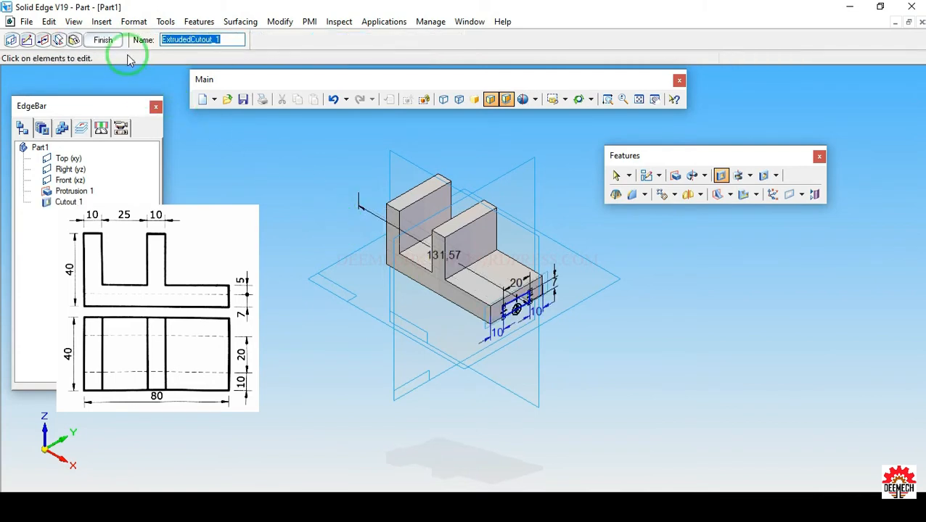
click(103, 40)
click(102, 41)
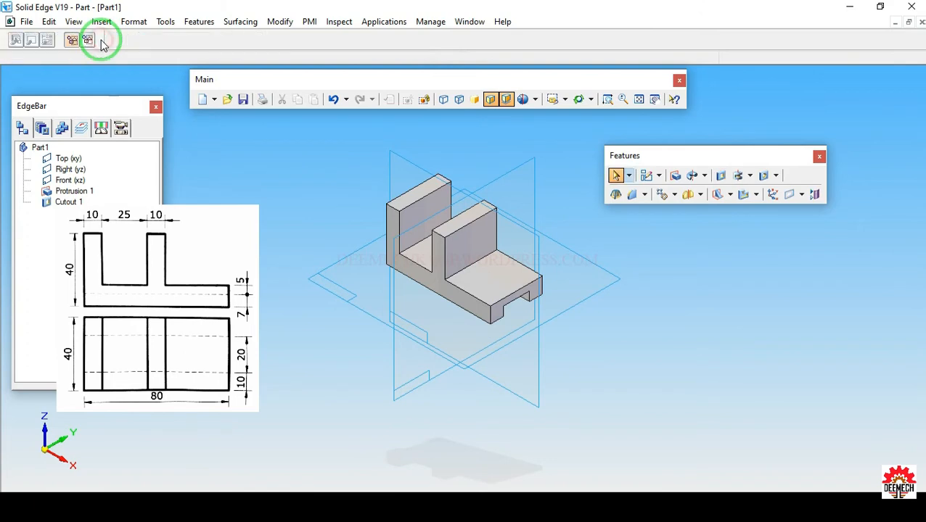
Orbit the bracket to inspect the uprights and the slot under the base, and restore the isometric view.
click(658, 248)
middle_drag(598, 239, 458, 284)
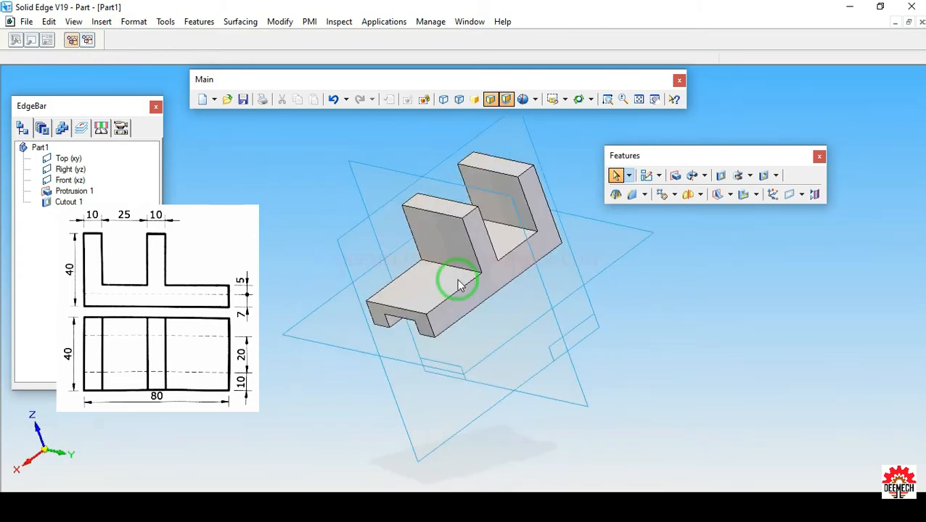
click(578, 101)
click(573, 152)
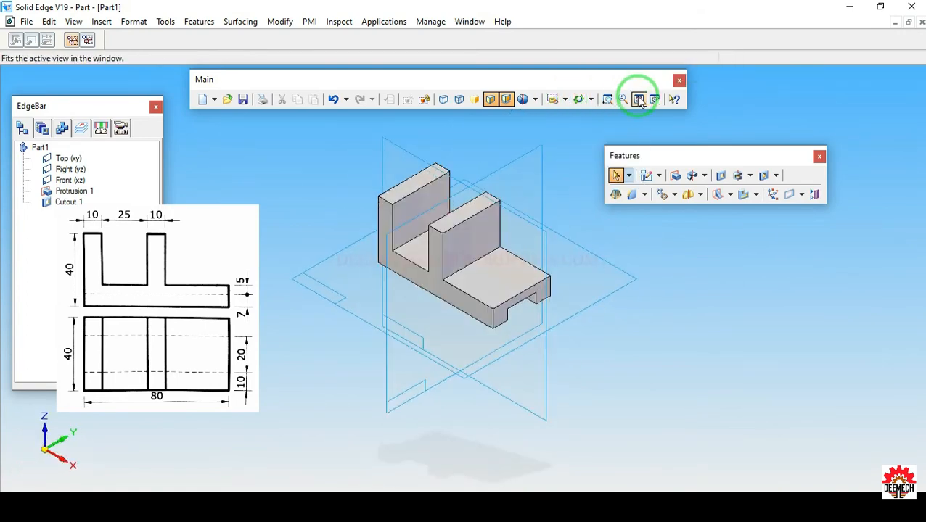
Compare the bracket's front and top views, including hidden edges in the top view, with the reference drawing, and restore the shaded isometric view.
click(565, 102)
click(564, 134)
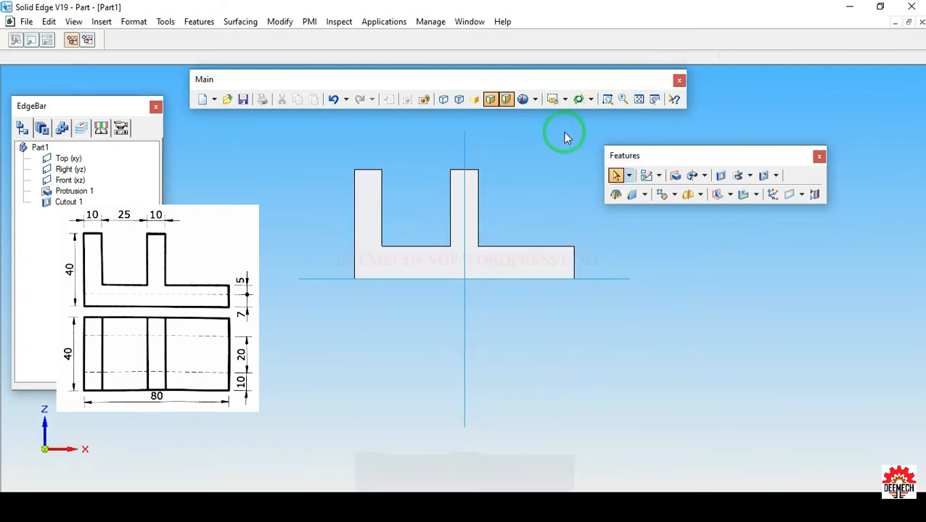
click(459, 100)
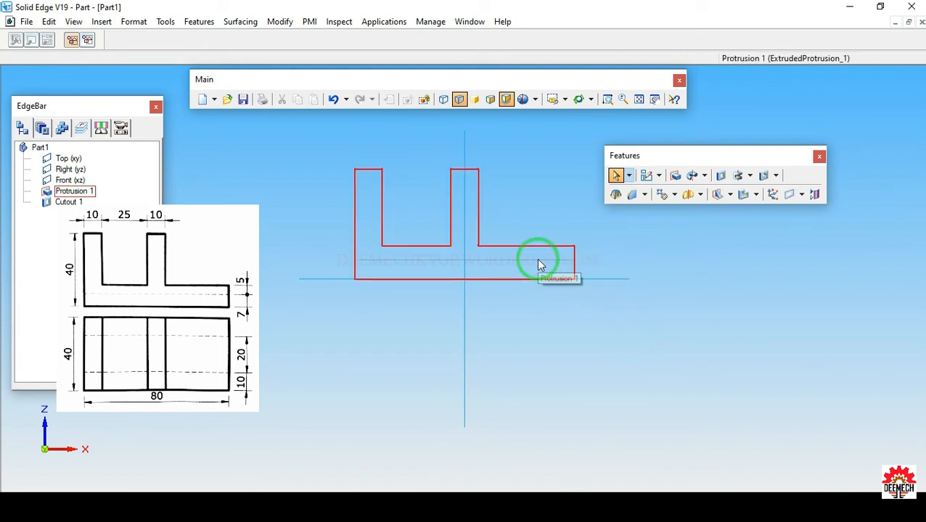
click(566, 100)
click(556, 123)
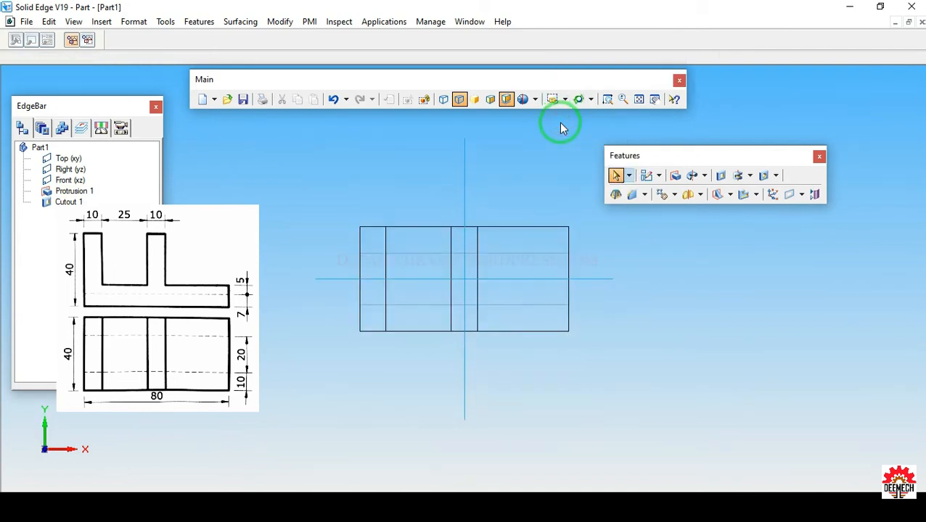
click(489, 102)
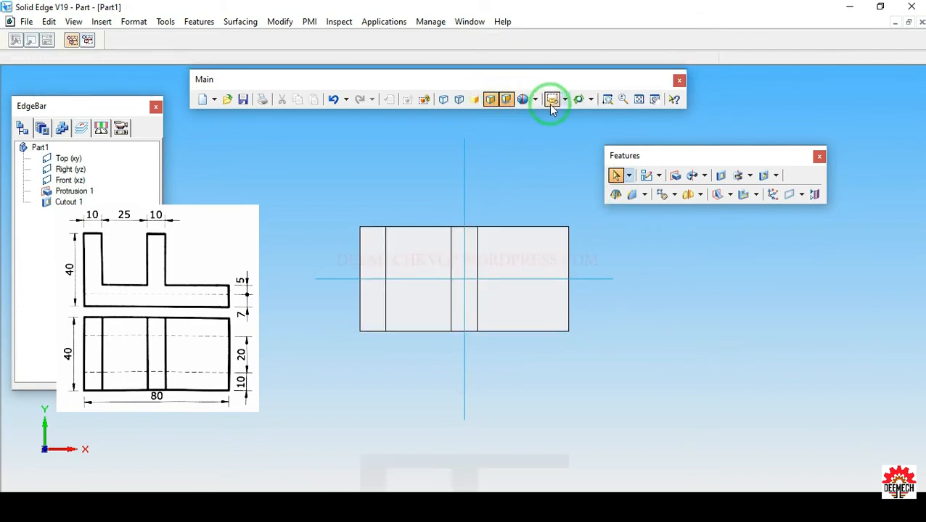
click(565, 102)
click(563, 150)
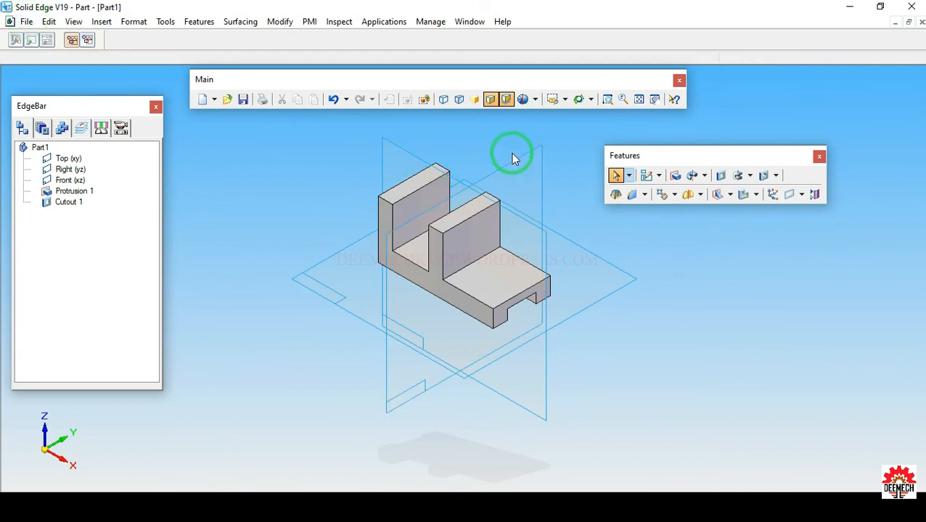
Minimize the modeling window and open Local Disk (D:) in File Explorer.
click(847, 9)
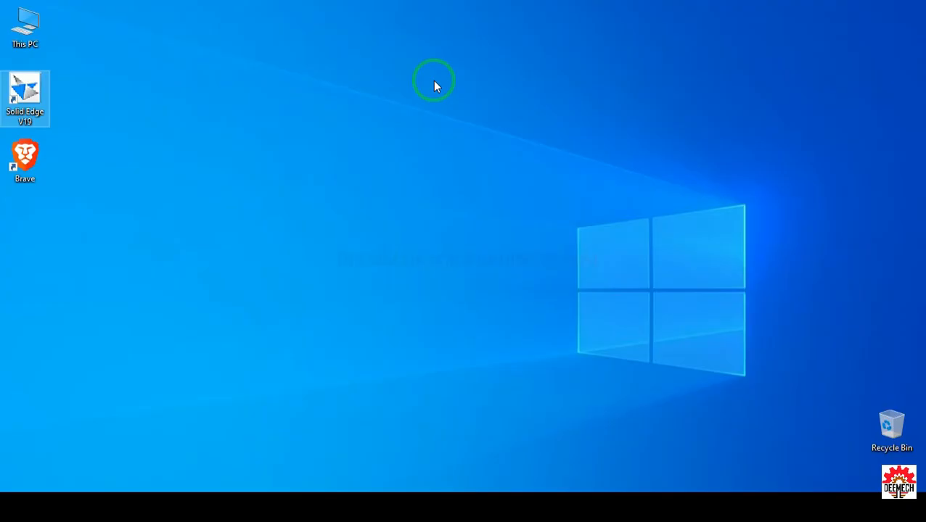
right_click(23, 23)
click(42, 26)
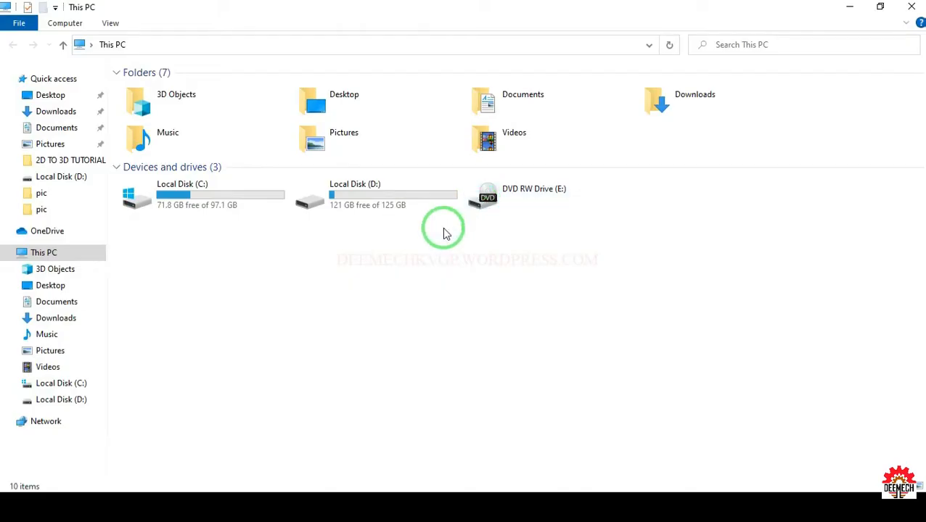
right_click(379, 190)
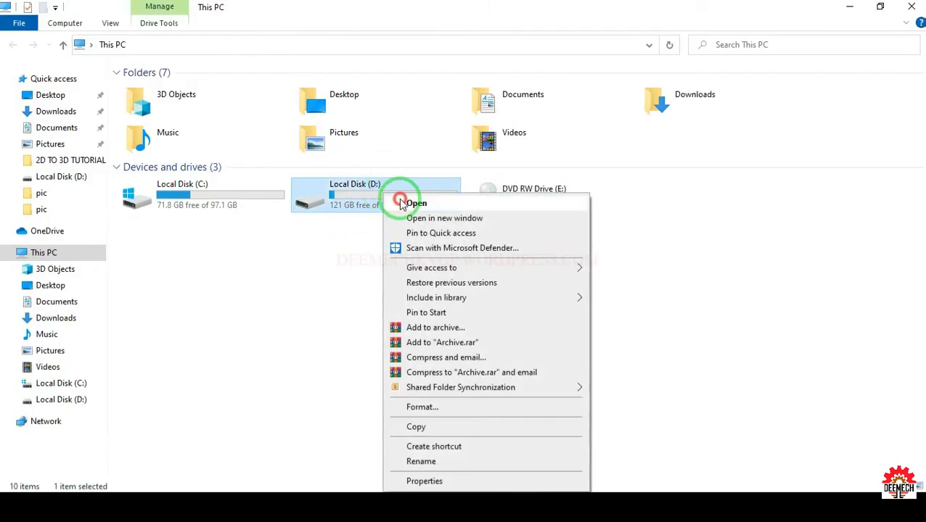
click(407, 202)
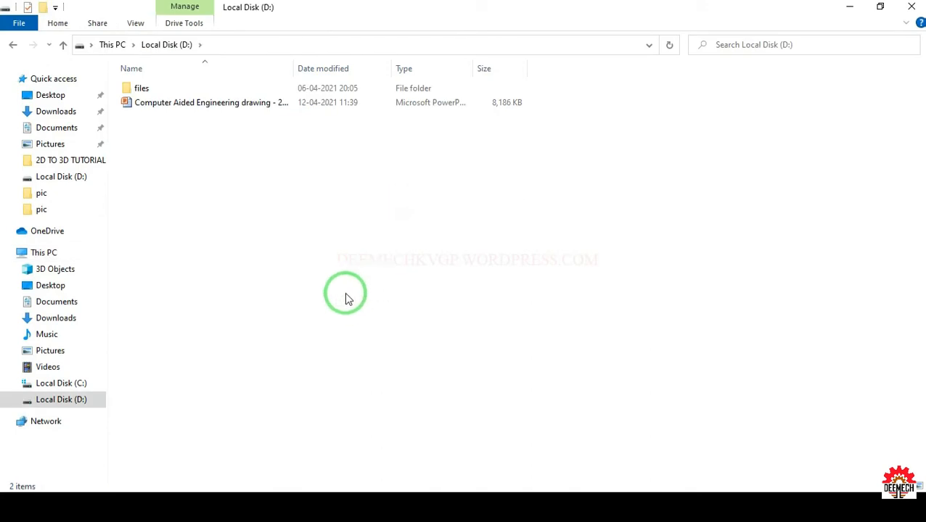
Create a folder named "2D to 3D" on Local Disk (D:) and close File Explorer to return to Solid Edge.
right_click(246, 182)
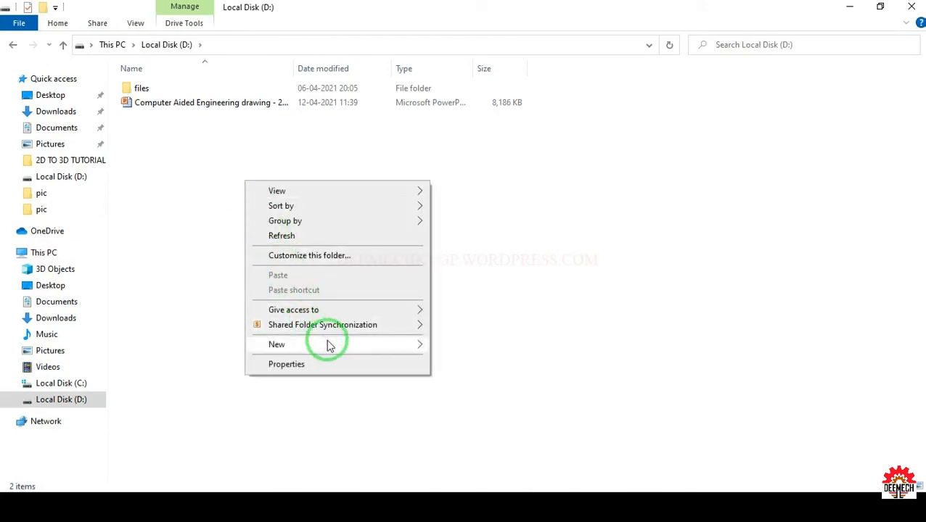
mouse_move(328, 345)
click(472, 175)
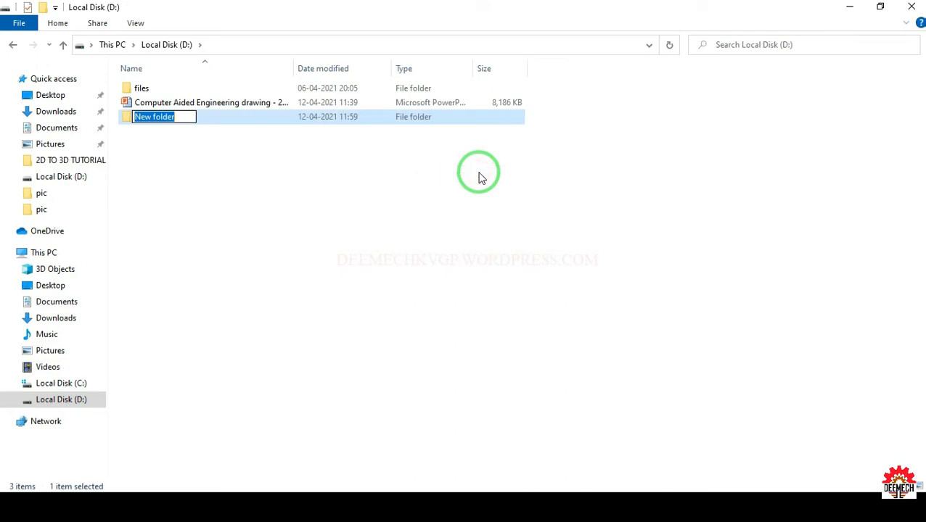
text(2D to 3D)
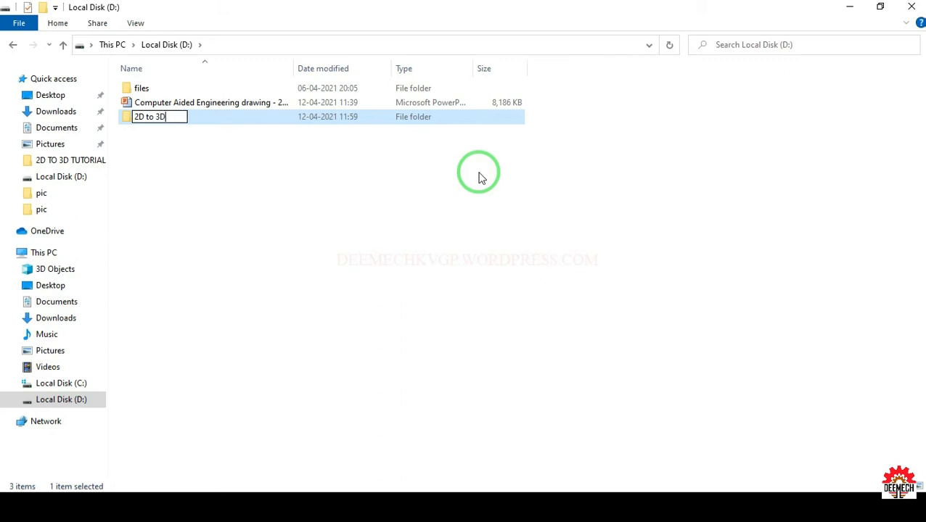
key(Return)
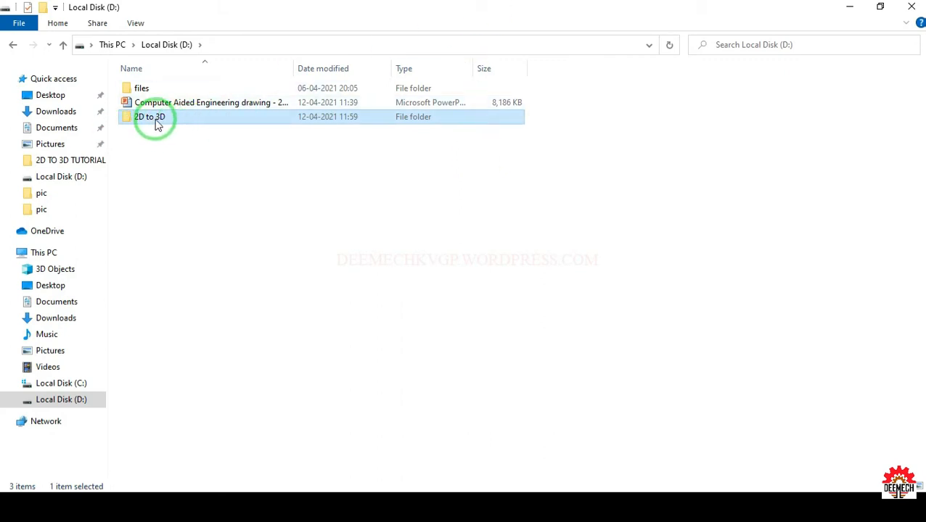
click(911, 7)
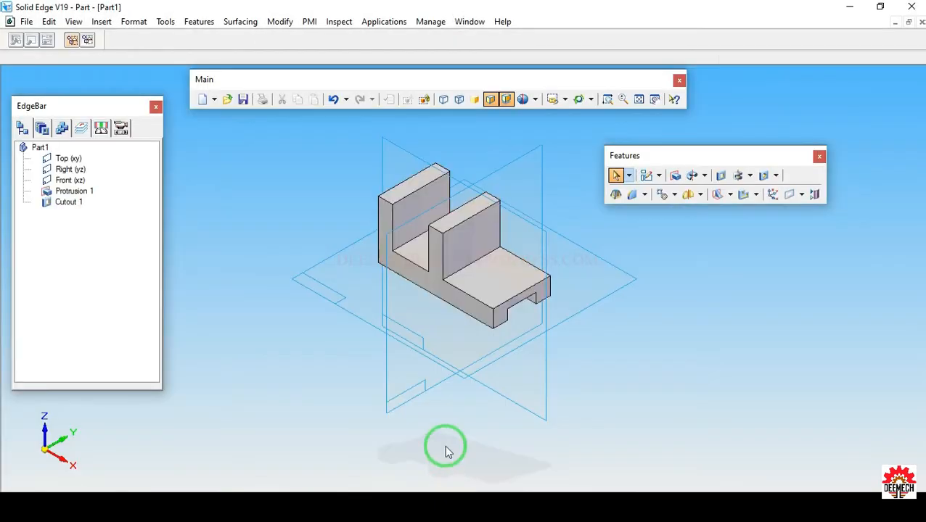
Start saving the part and enter 3D9 as the title in its summary properties.
click(522, 301)
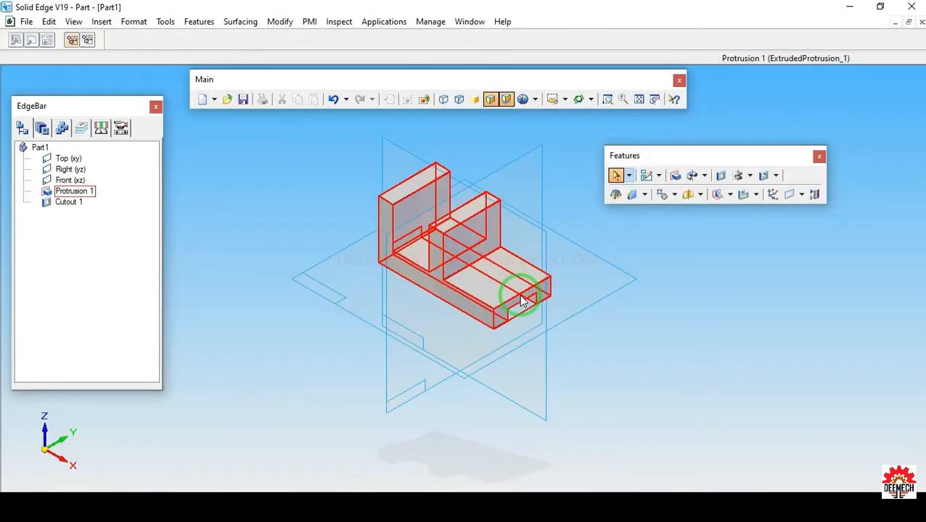
click(314, 226)
click(27, 24)
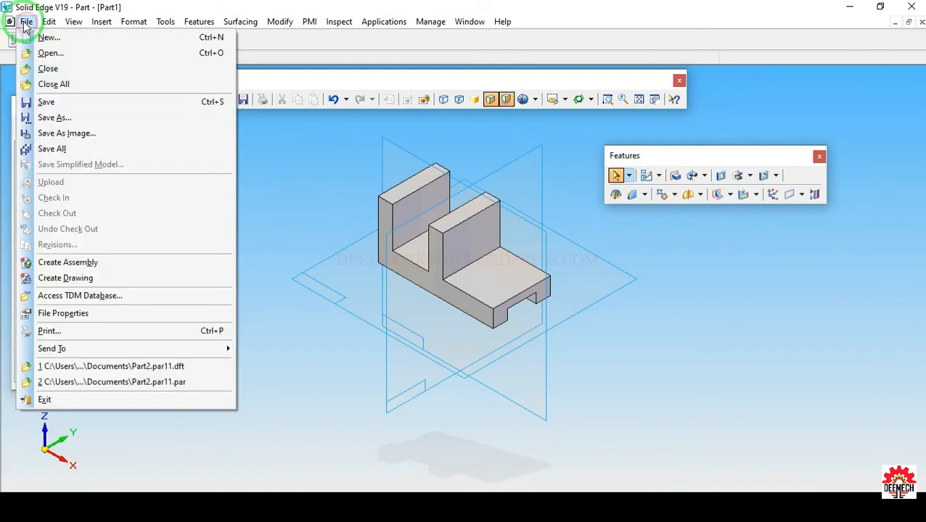
click(68, 101)
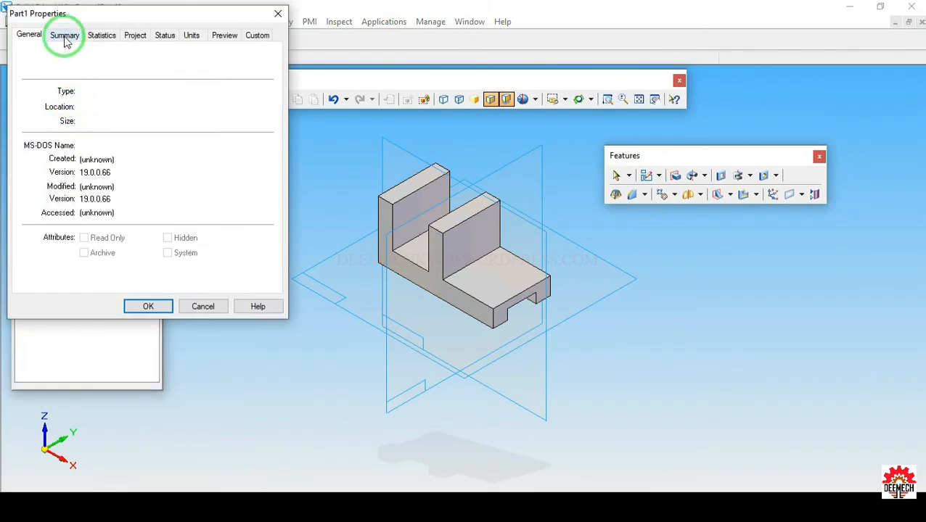
click(64, 35)
click(75, 58)
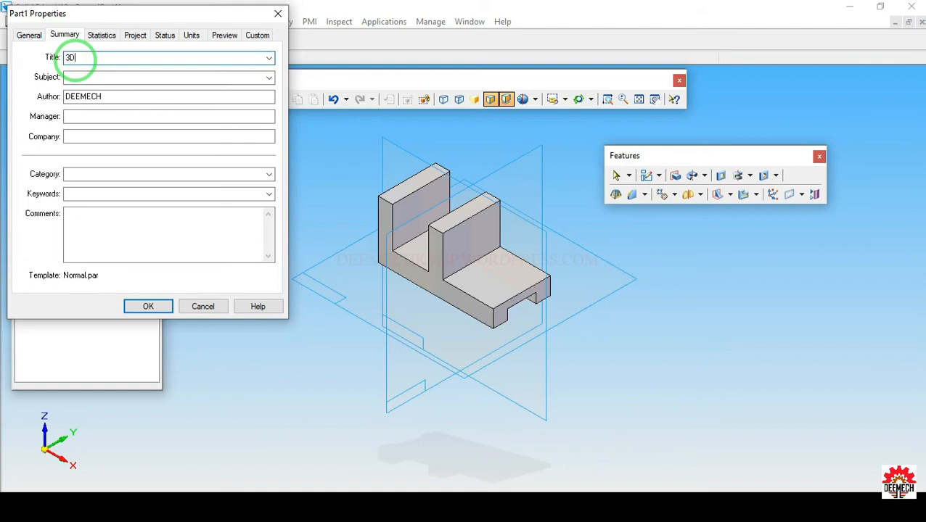
click(142, 350)
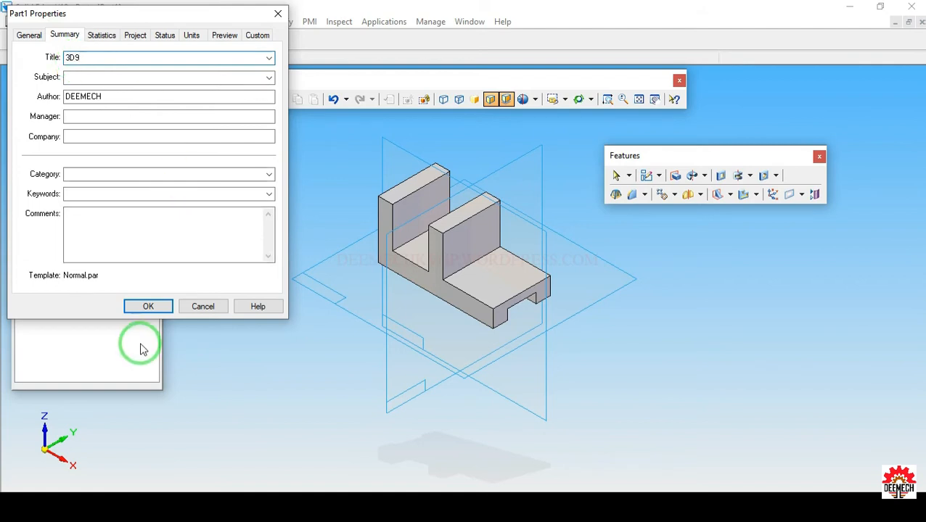
click(149, 306)
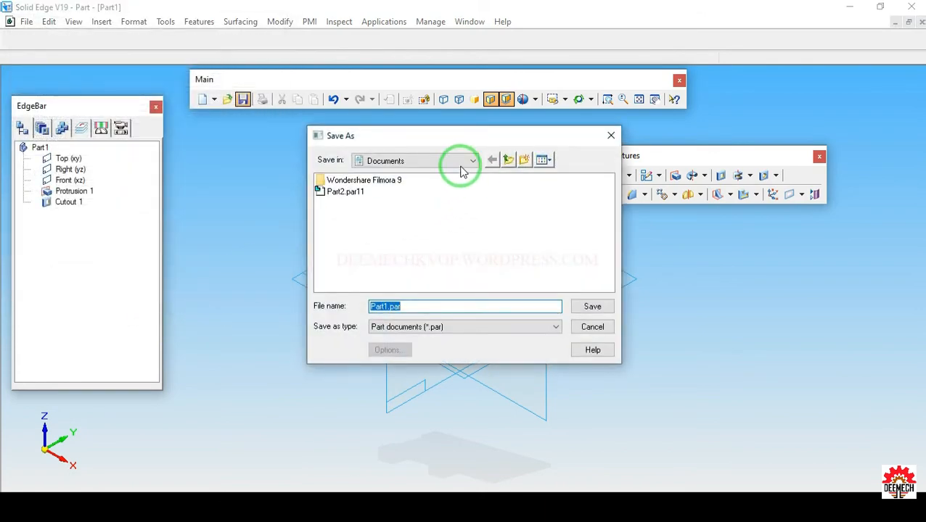
Save the part as 3D9 in the "2D to 3D" folder on Local Disk (D:) and close it.
click(471, 163)
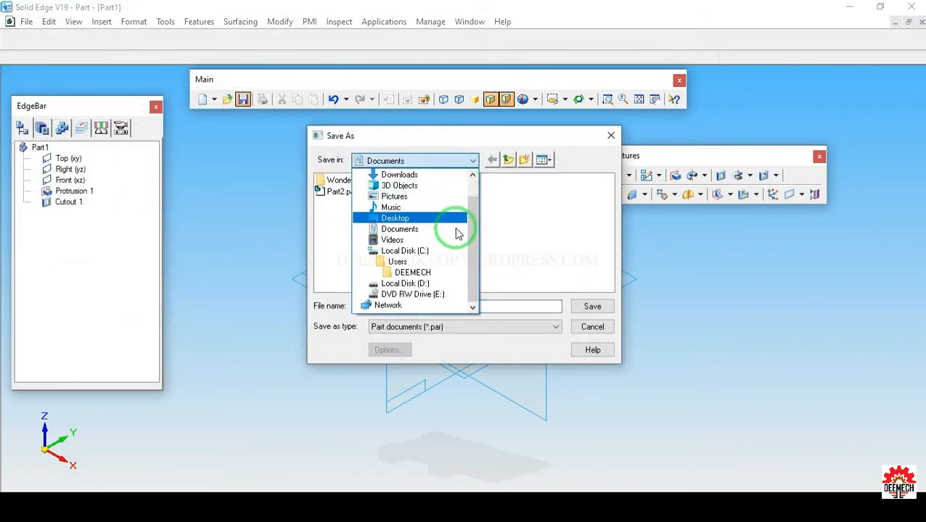
click(427, 284)
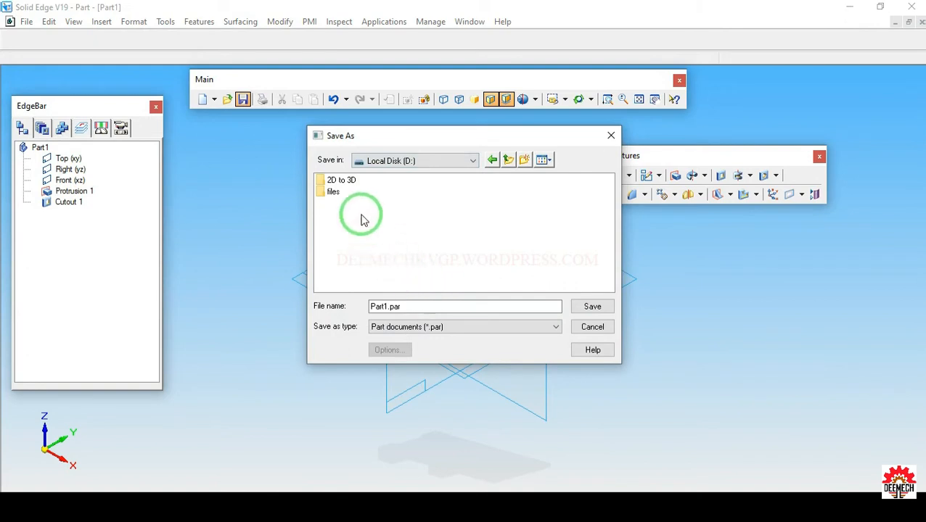
click(341, 185)
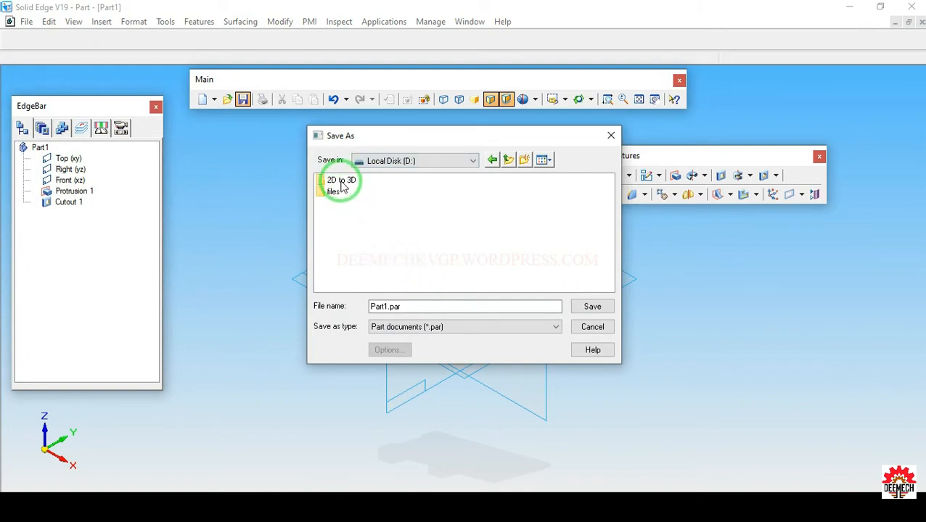
click(588, 307)
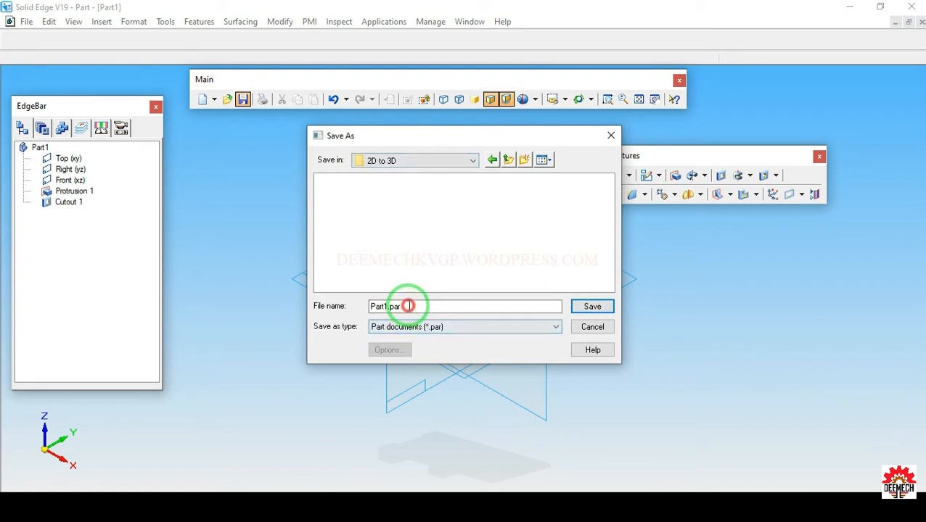
drag(407, 306, 319, 306)
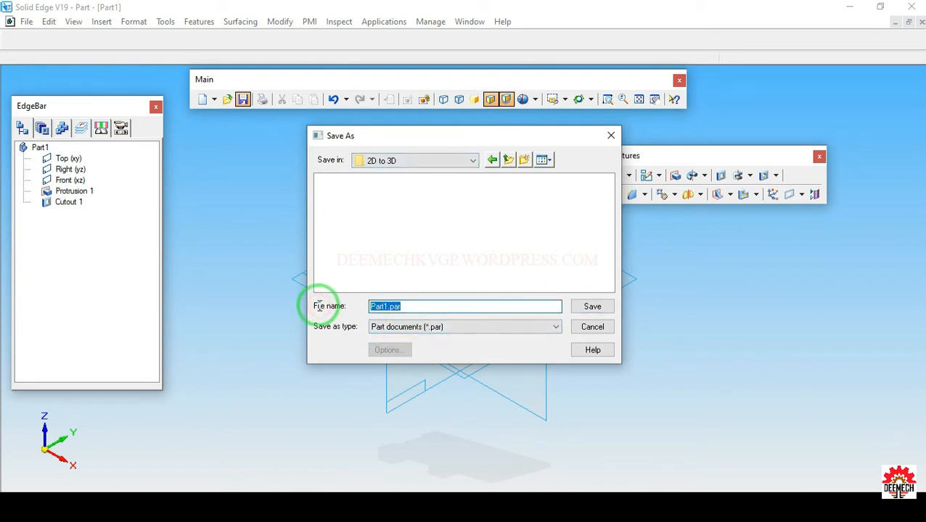
text(3D)
text(S)
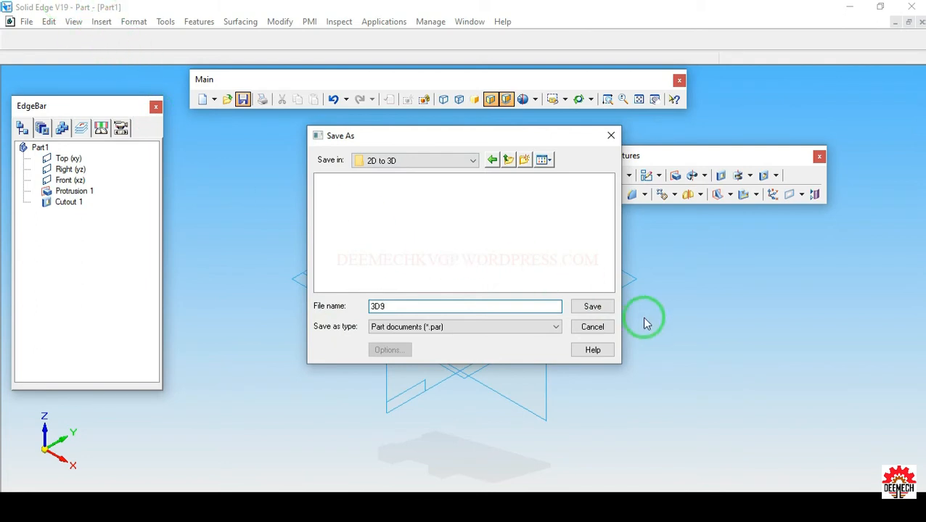
click(592, 307)
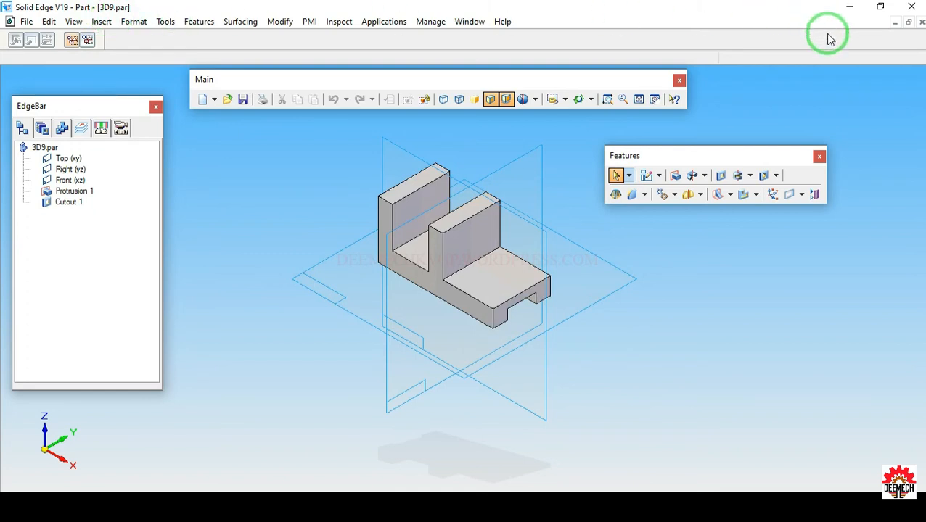
click(922, 24)
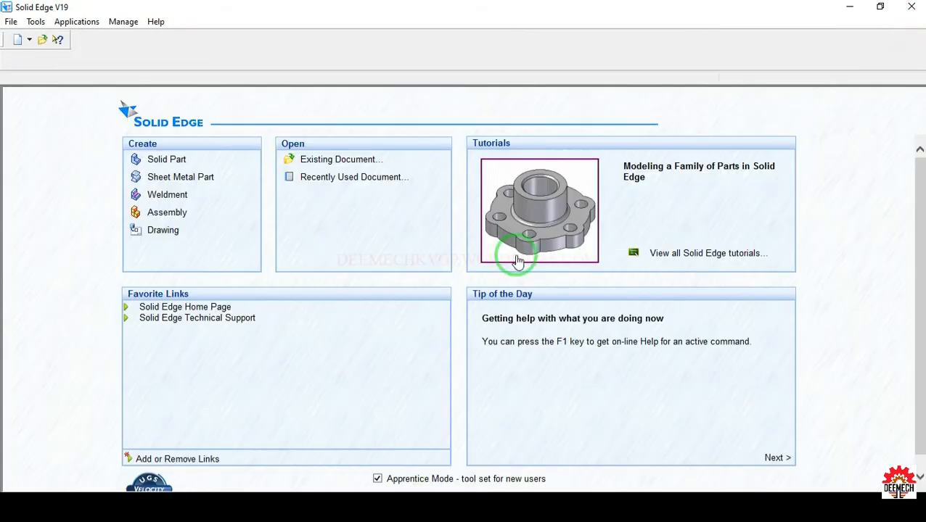
Create a new drawing and set its background sheet to A4-Sheet with the background shown.
click(160, 232)
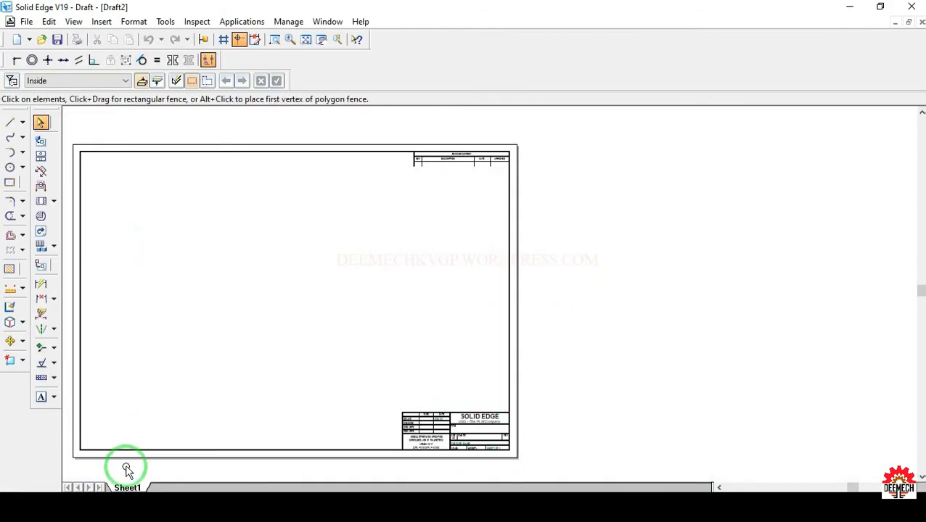
right_click(127, 488)
click(174, 477)
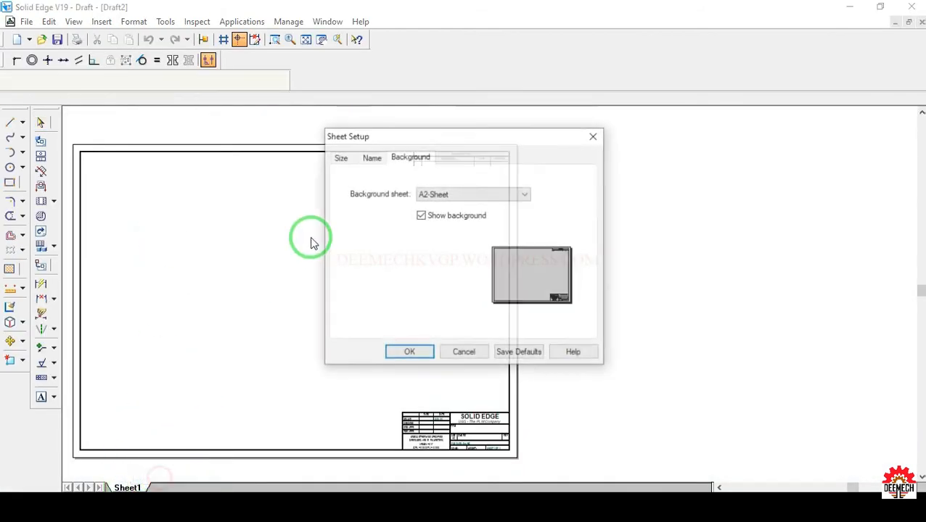
click(434, 193)
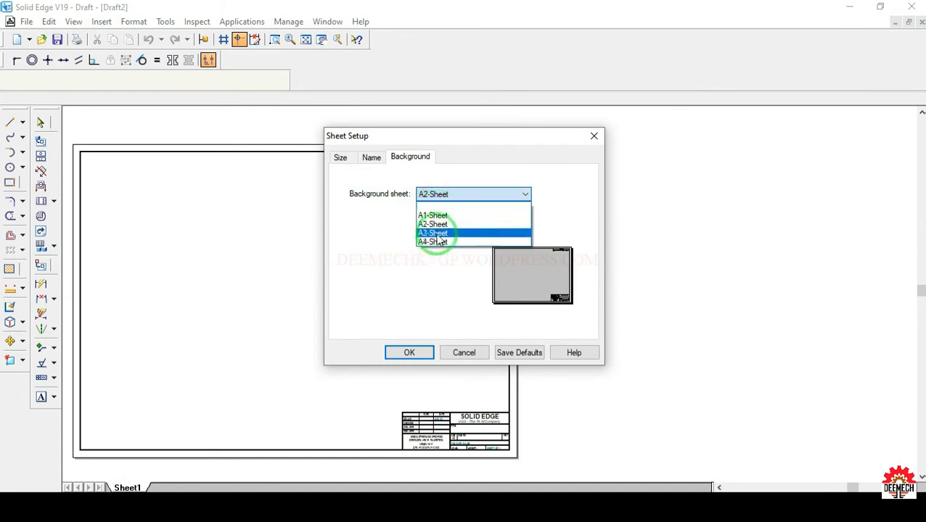
click(435, 242)
click(421, 215)
click(410, 353)
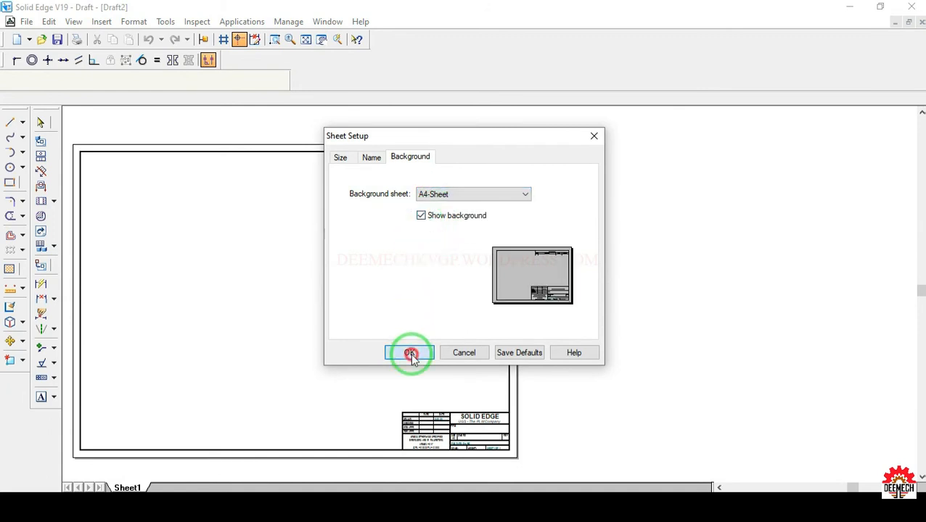
click(311, 43)
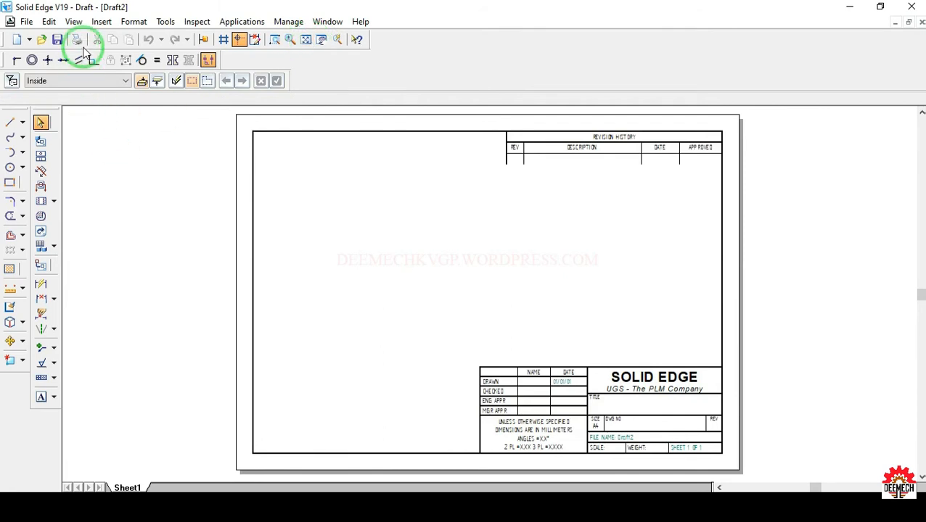
Display the background sheets of the drawing and open the A4-Sheet background.
click(74, 23)
click(95, 36)
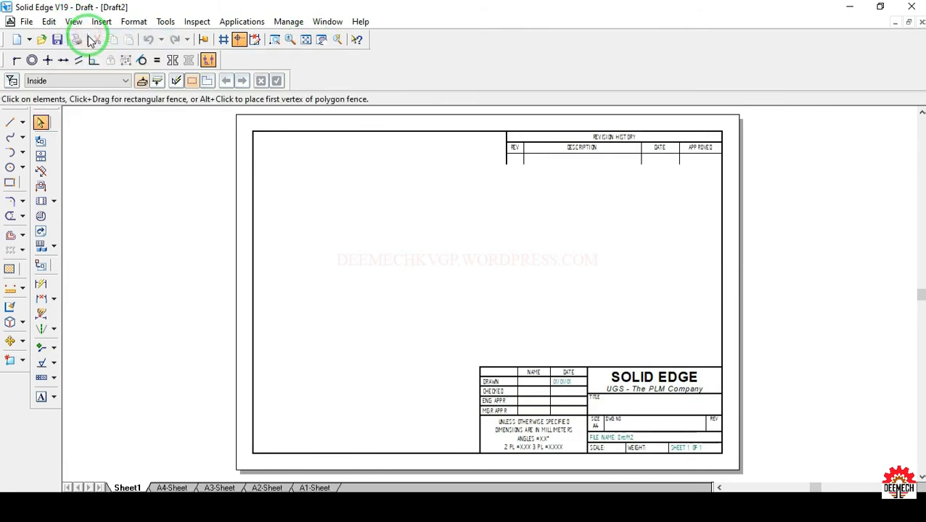
click(171, 487)
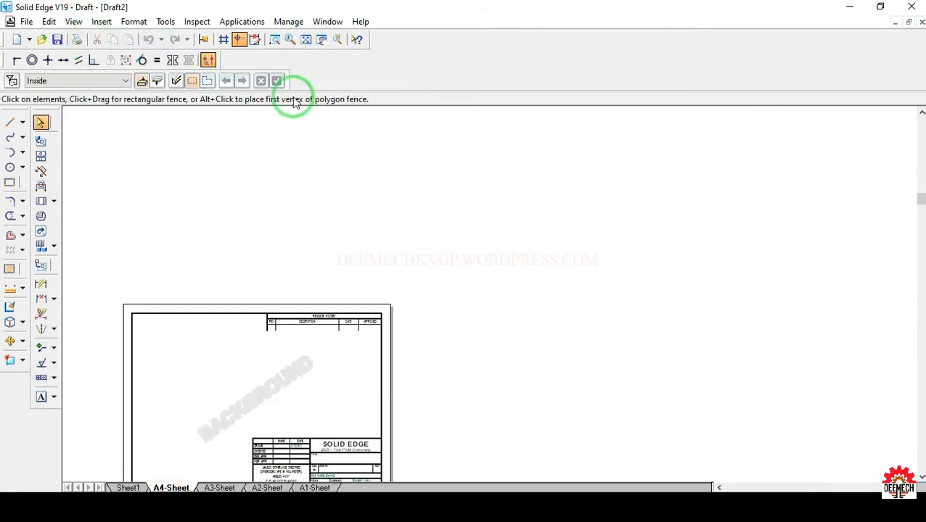
Delete the revision history table and the title block from the A4-Sheet background, keeping the border, and hide the background sheets.
click(307, 42)
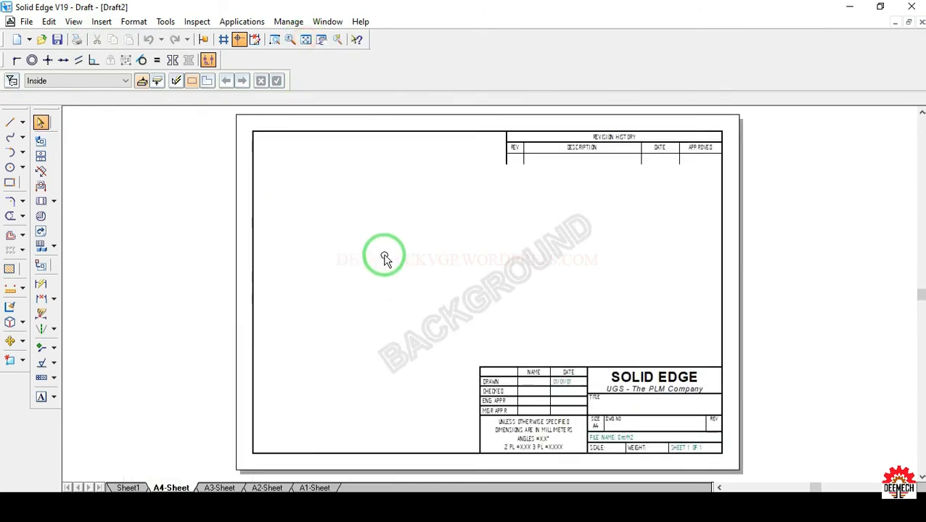
drag(800, 244, 479, 122)
click(477, 122)
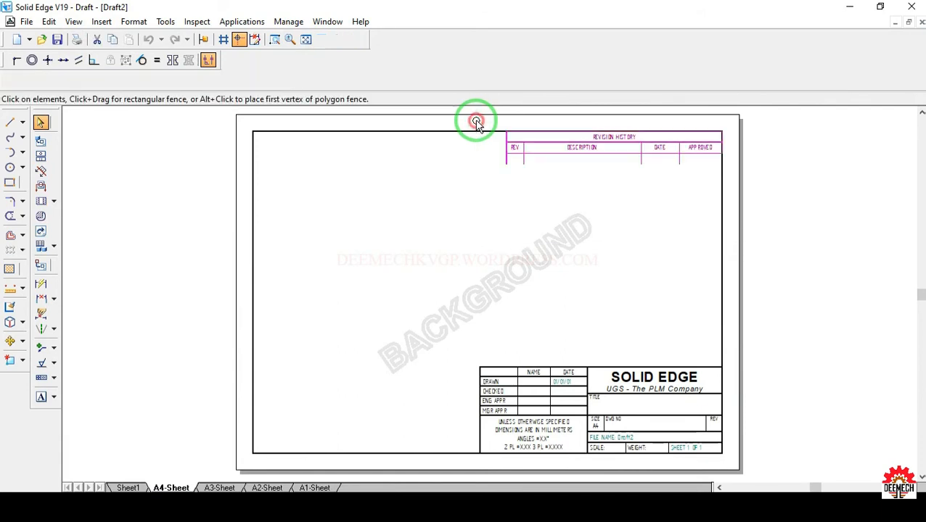
key(Delete)
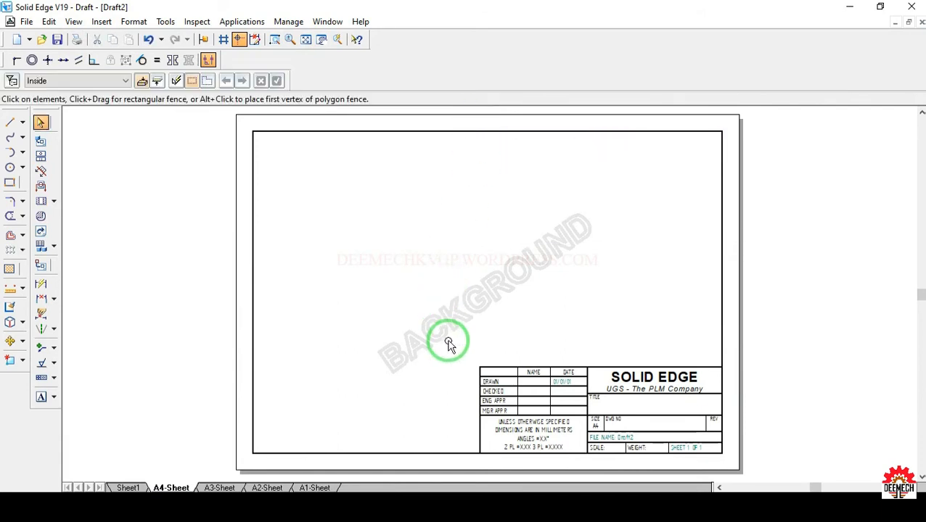
drag(447, 338, 780, 470)
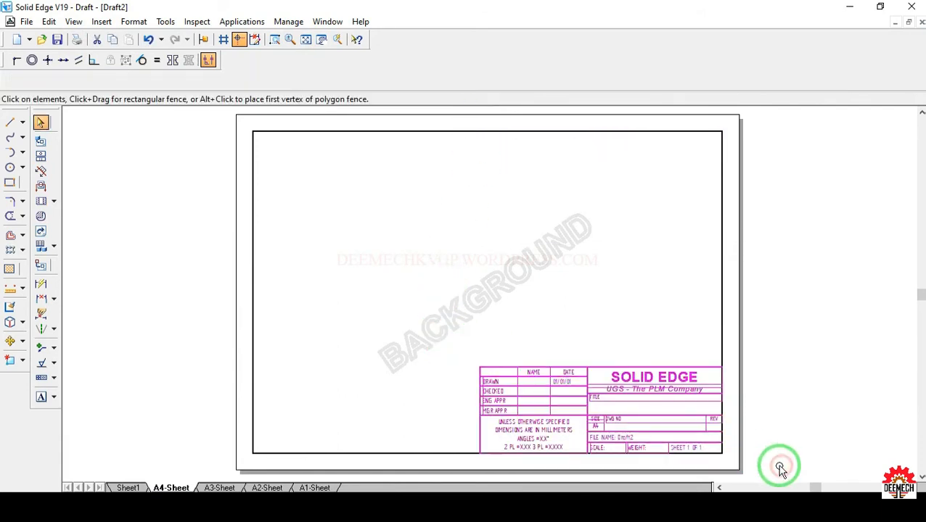
key(Delete)
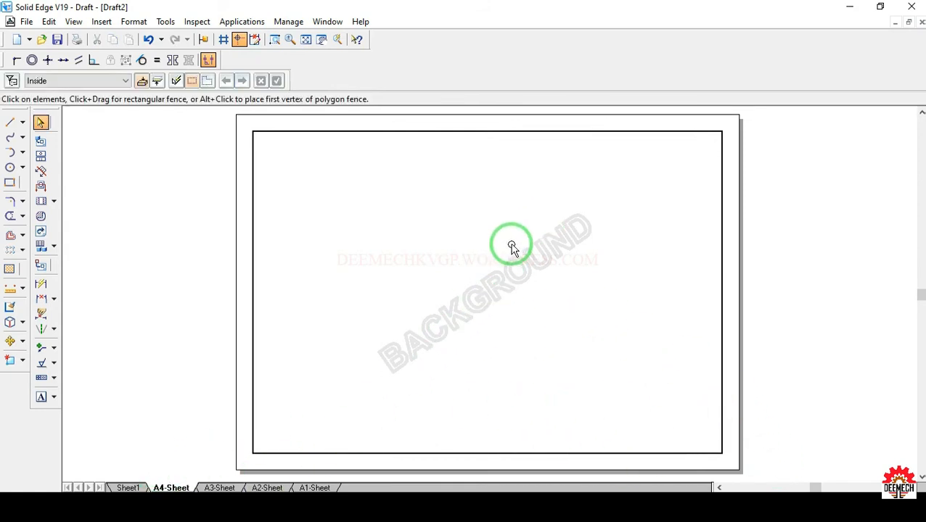
click(72, 23)
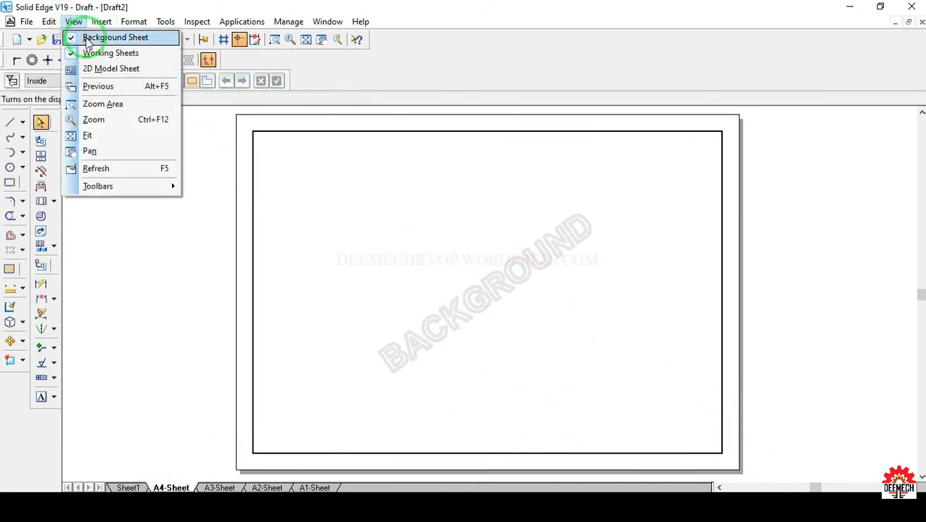
click(85, 35)
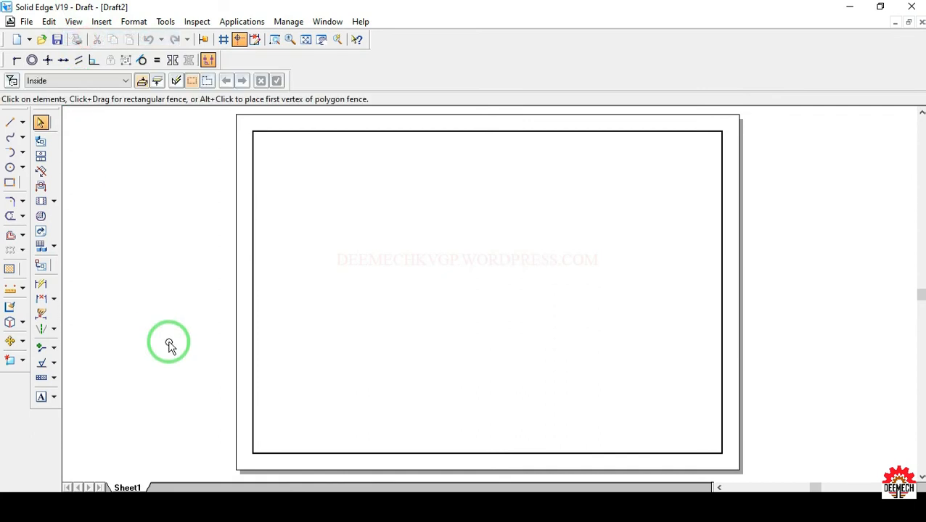
Check which toolbars are enabled and undock the Drawing Views toolbar so that it floats over the sheet.
click(73, 22)
mouse_move(129, 187)
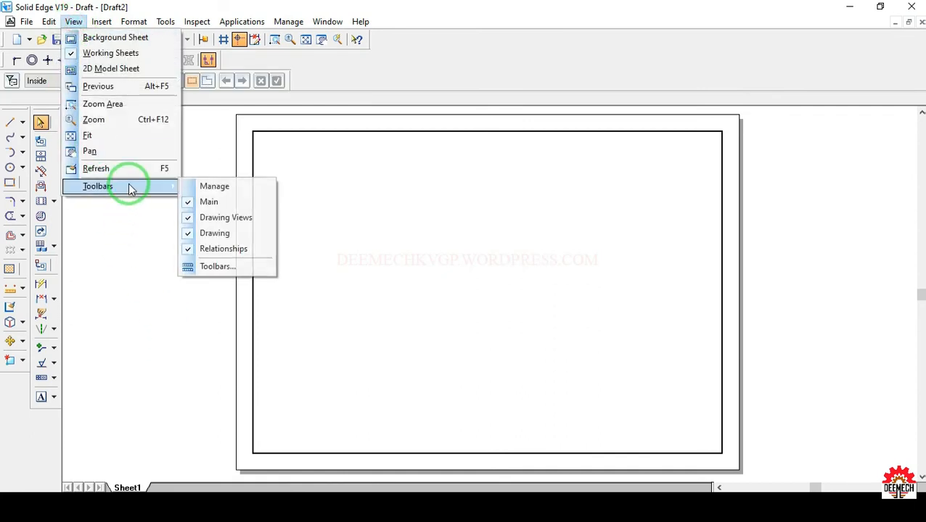
click(217, 267)
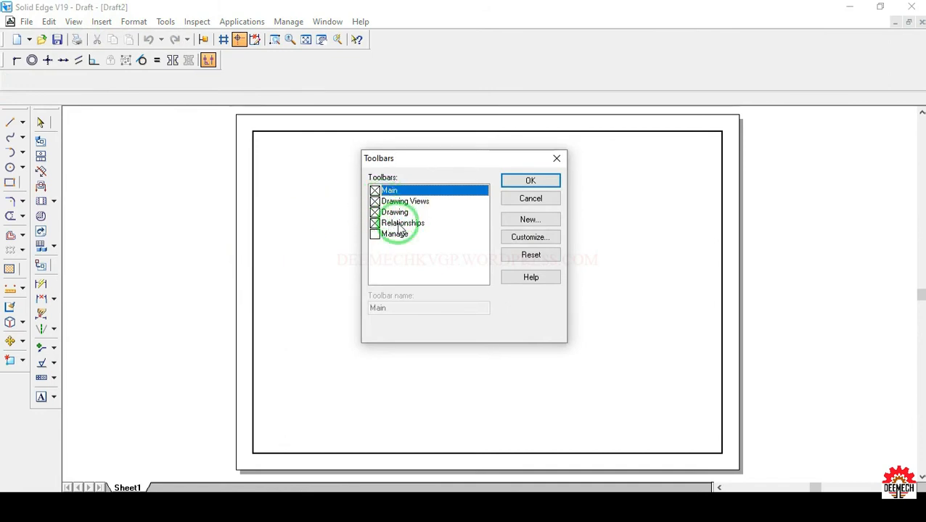
click(374, 234)
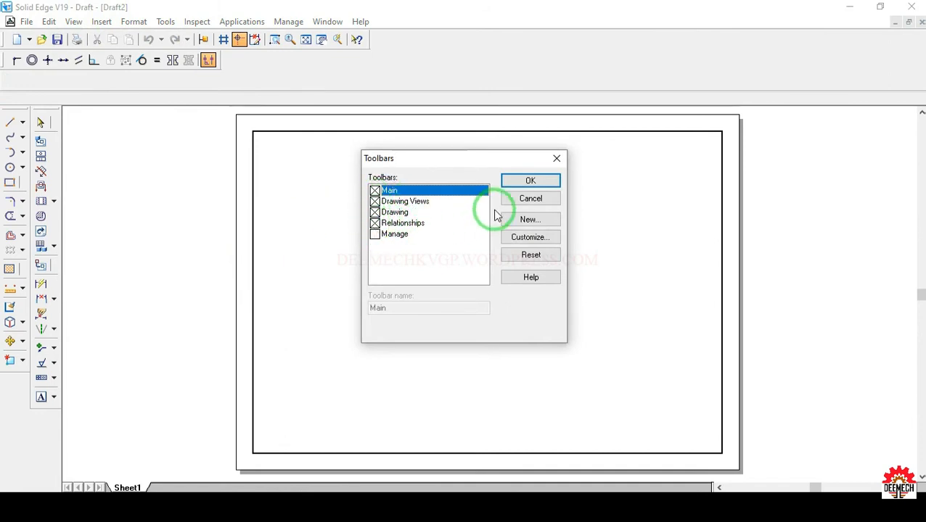
click(517, 185)
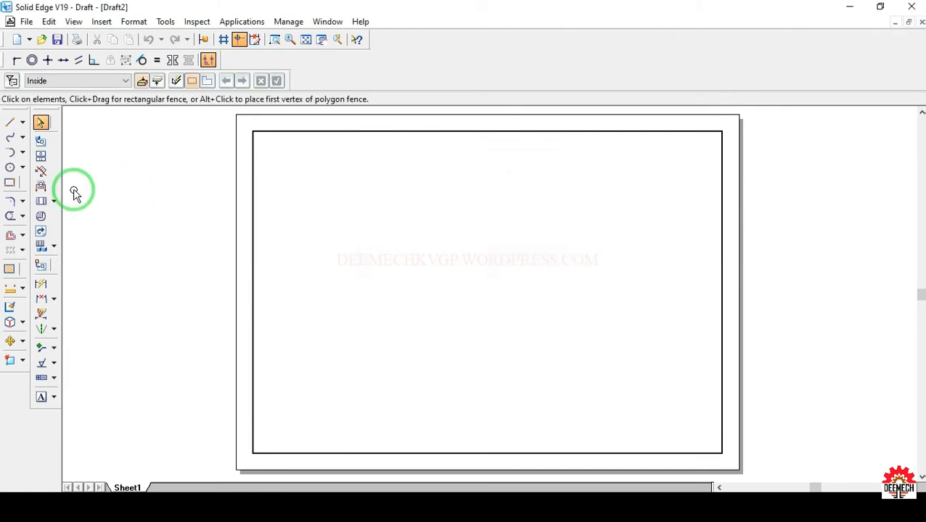
mouse_move(52, 114)
mouse_down()
mouse_move(93, 118)
mouse_move(90, 107)
mouse_move(78, 129)
mouse_move(93, 136)
mouse_move(82, 123)
mouse_up()
click(102, 127)
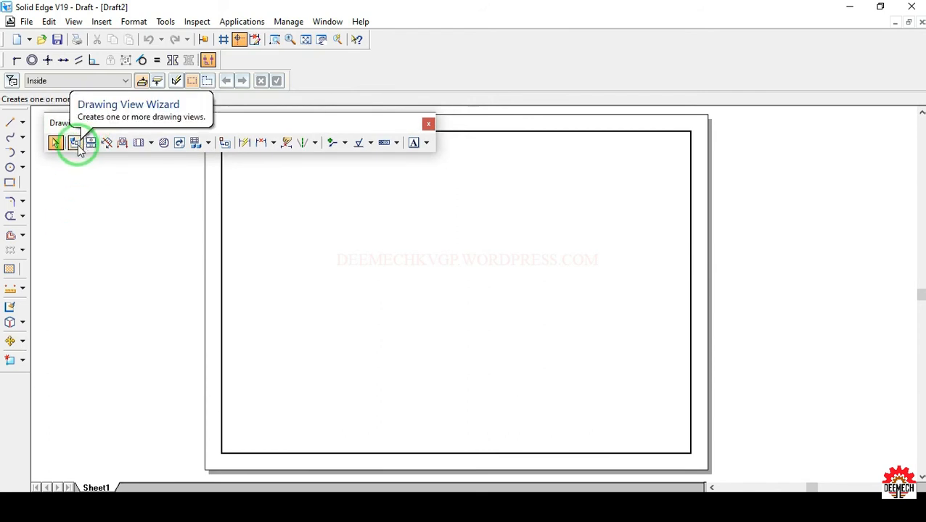
Start the Drawing View Wizard with the 3D9 part from the "2D to 3D" folder on Local Disk (D:).
click(75, 143)
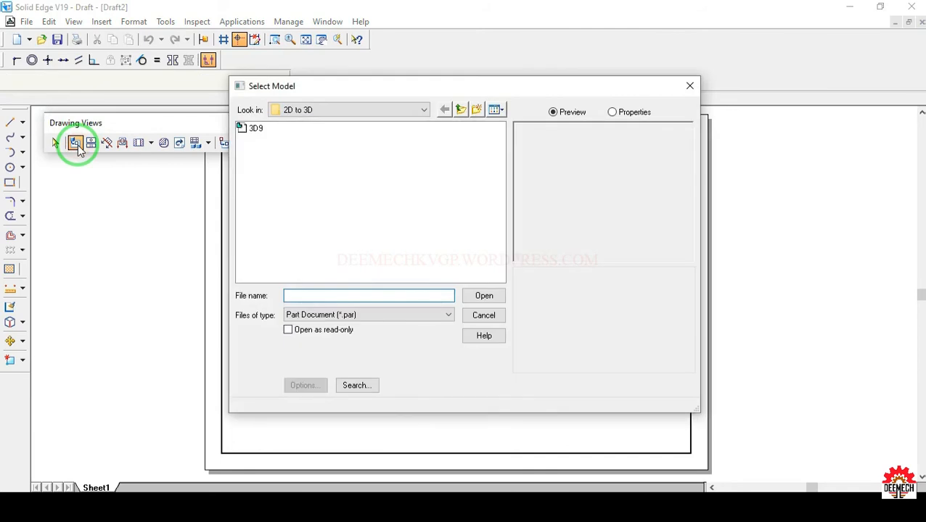
click(267, 132)
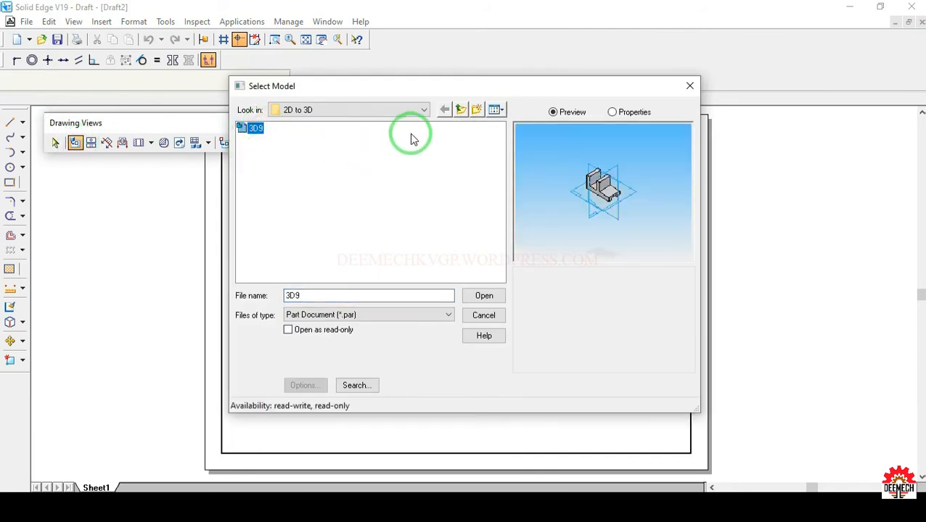
click(423, 112)
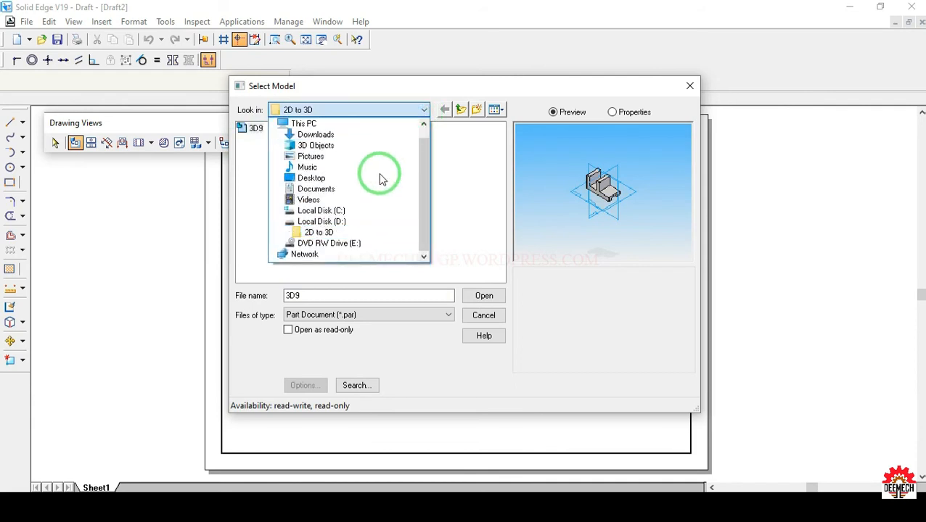
click(352, 217)
click(264, 129)
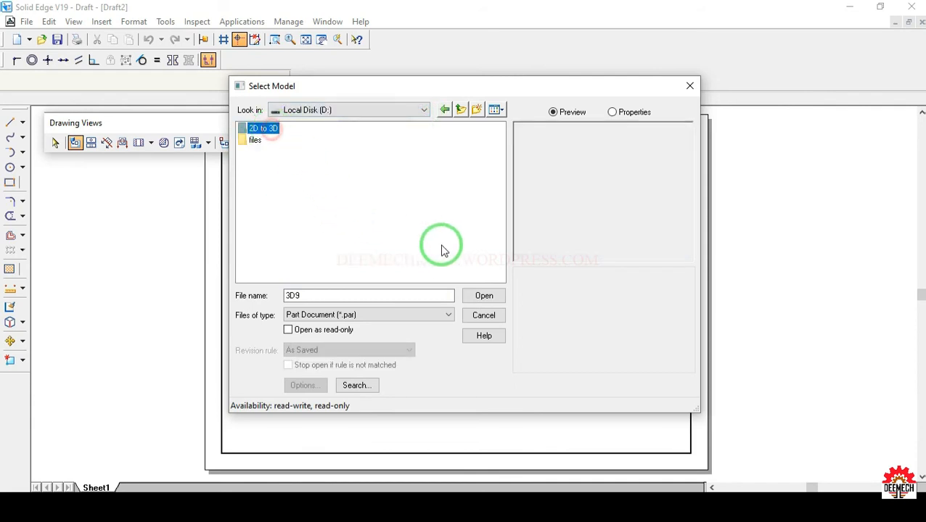
click(483, 295)
click(256, 129)
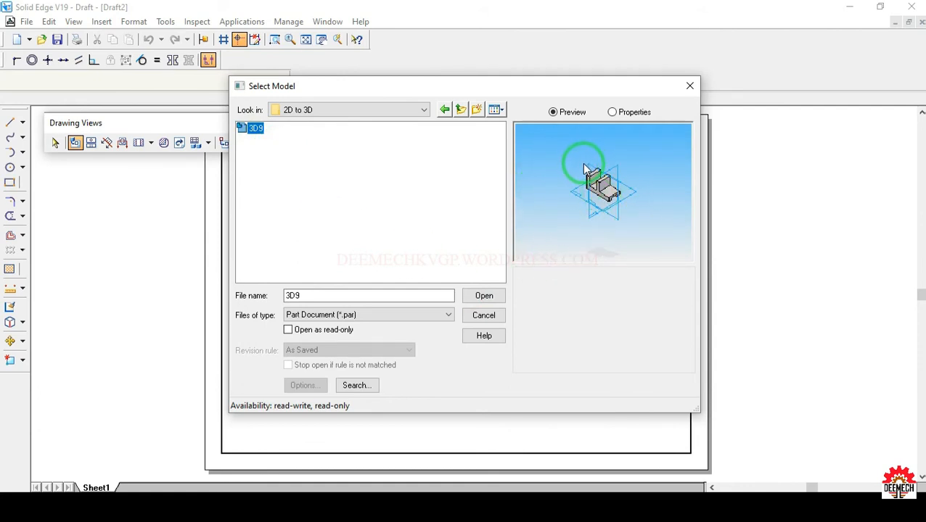
click(483, 295)
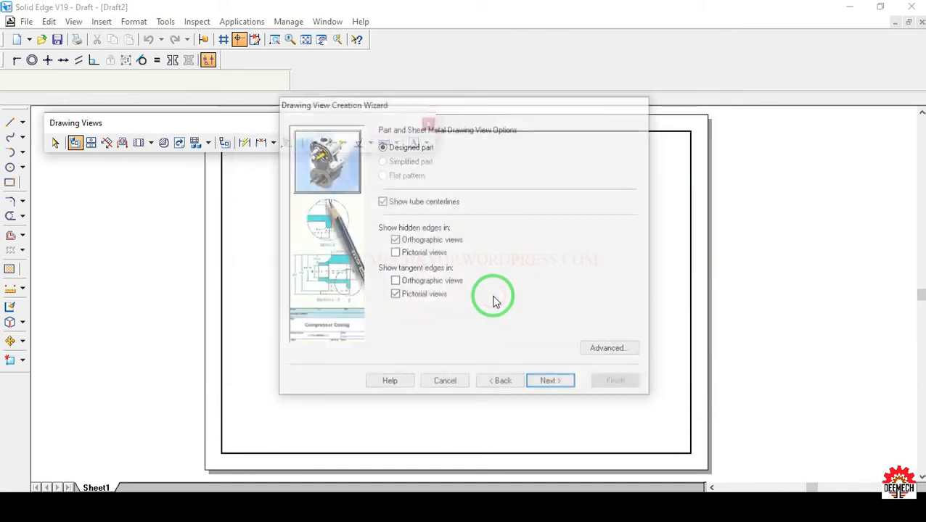
Create a front view of the designed part at 1:1 scale and place it in the upper-left area of the sheet.
click(552, 384)
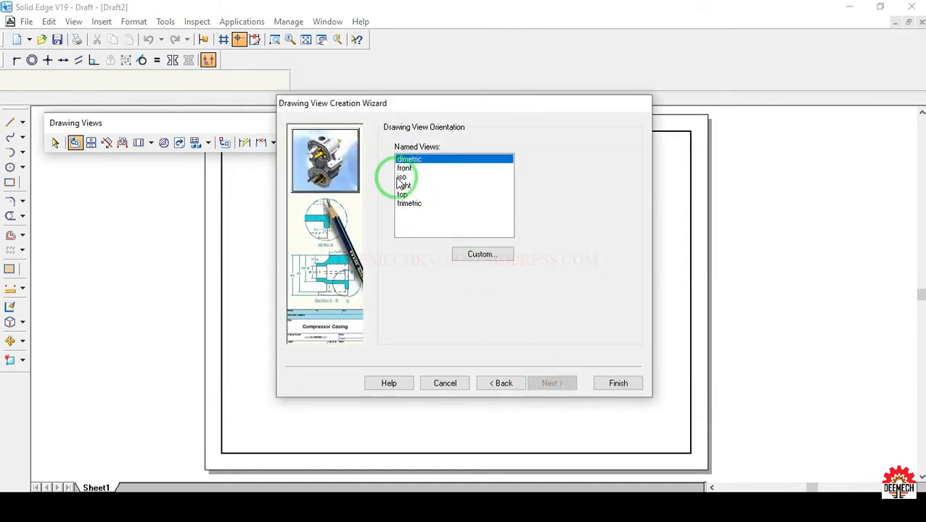
click(408, 168)
click(554, 384)
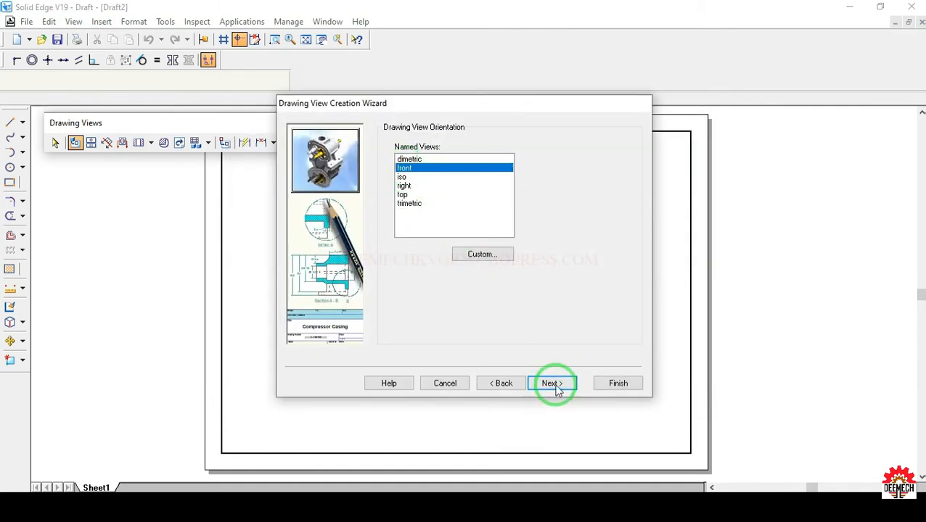
click(610, 383)
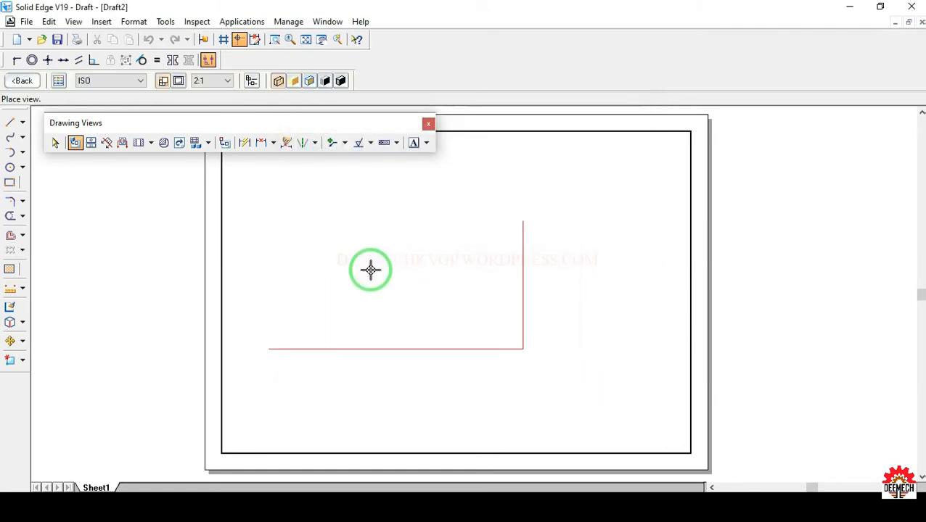
click(227, 81)
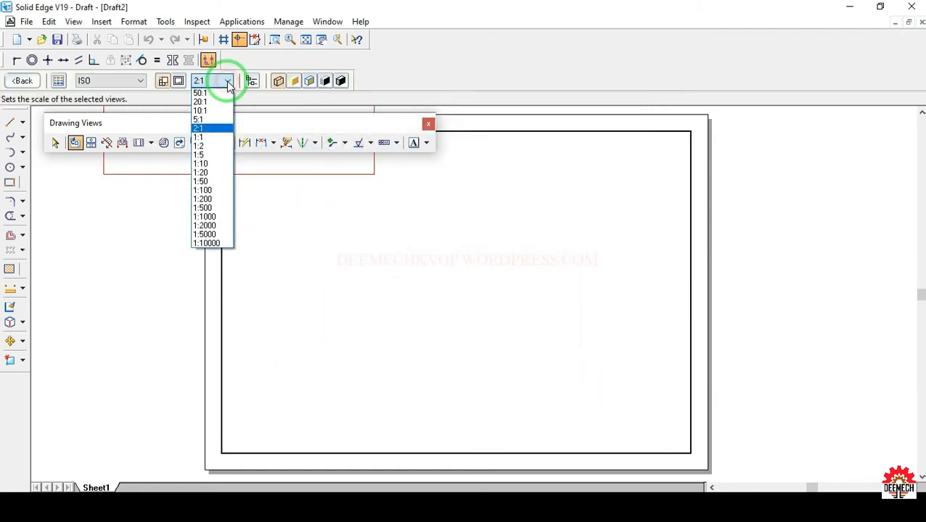
click(206, 137)
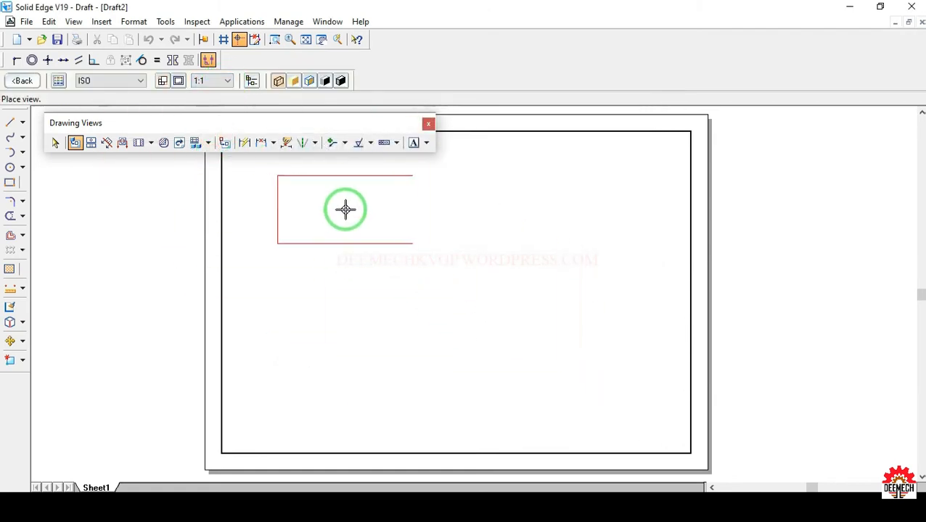
click(352, 198)
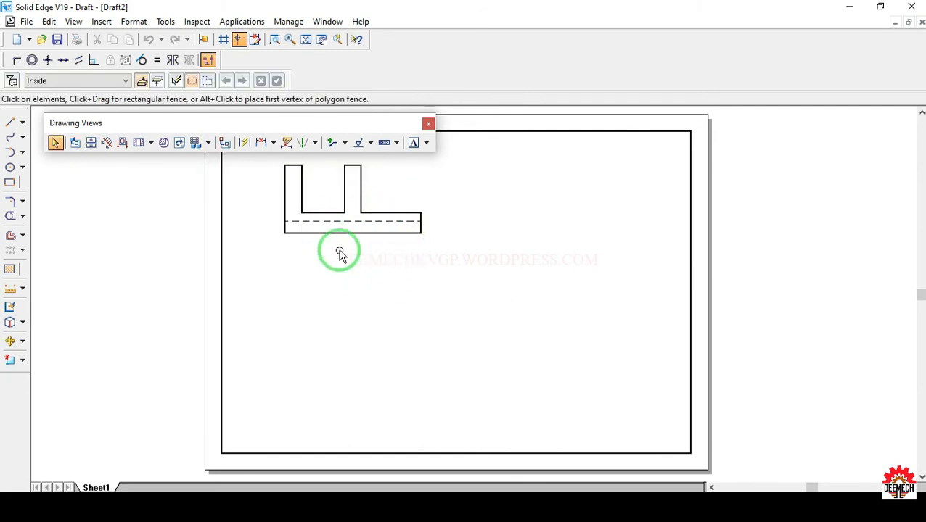
Project a top view from the front view and place it directly below.
click(92, 144)
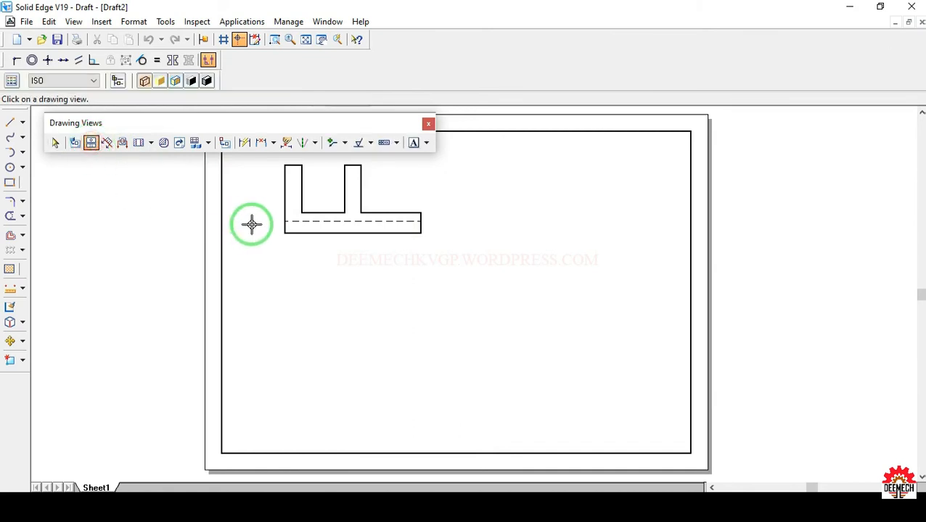
click(304, 231)
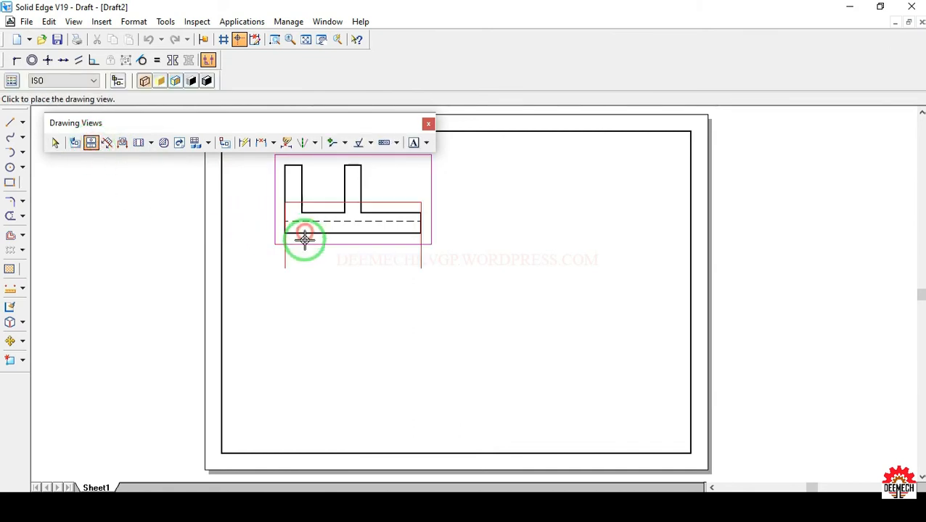
click(301, 338)
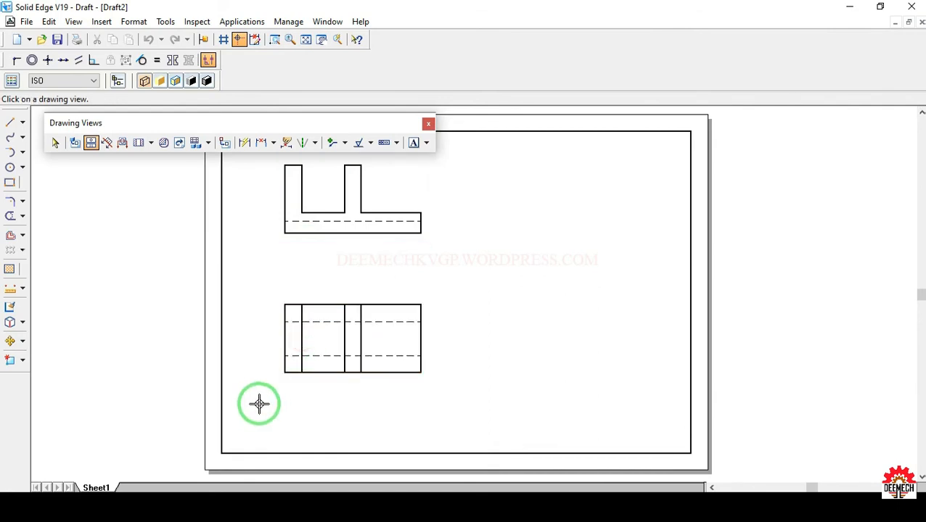
Project two pictorial views from the front view, one to its lower right and one to its lower left.
click(90, 143)
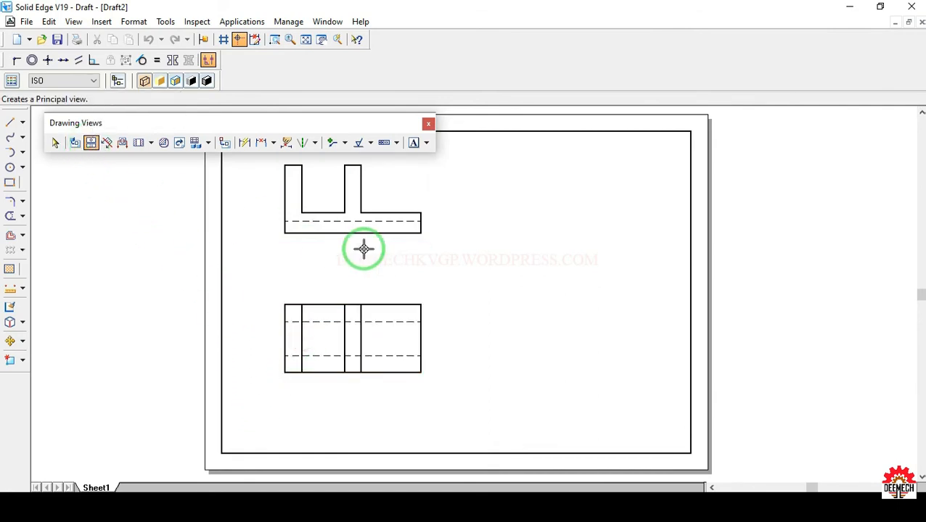
click(374, 238)
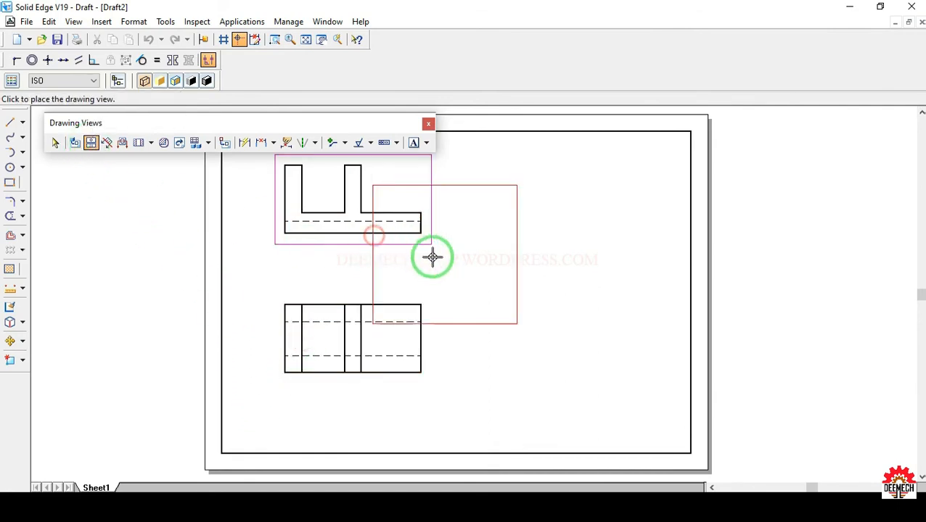
click(512, 289)
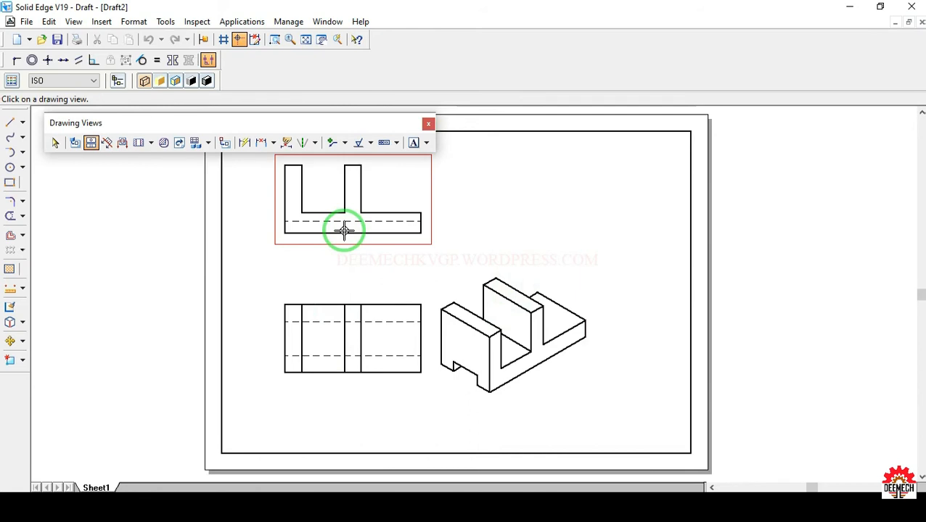
click(192, 290)
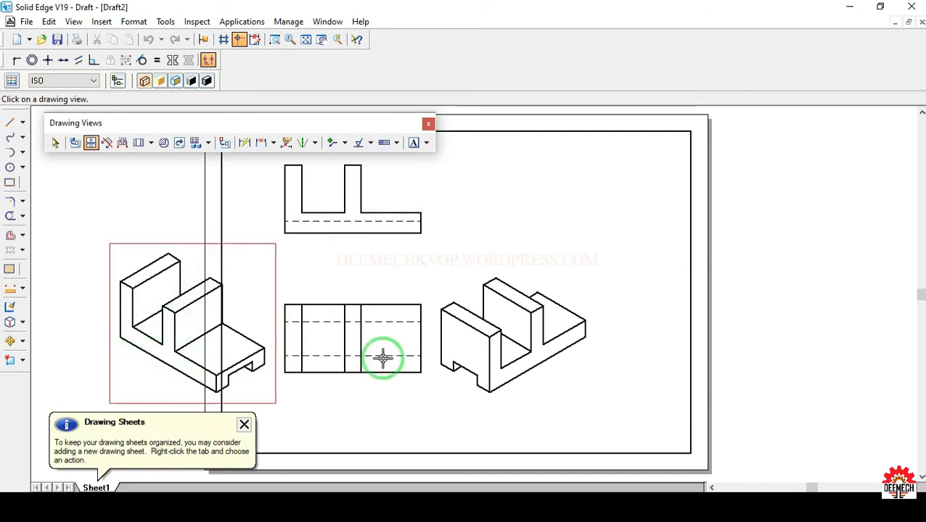
Cut the pictorial view at the lower right of the front view from the sheet.
click(58, 144)
click(488, 336)
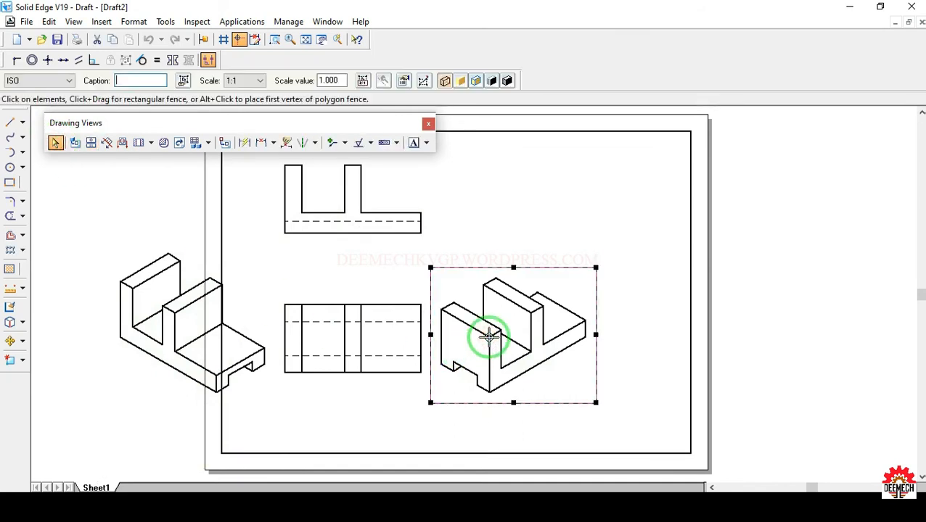
right_click(488, 336)
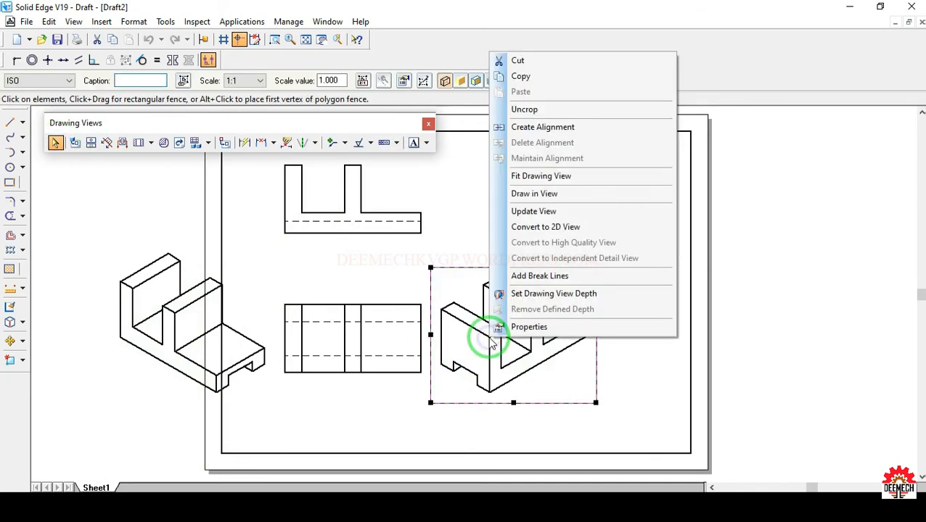
click(549, 62)
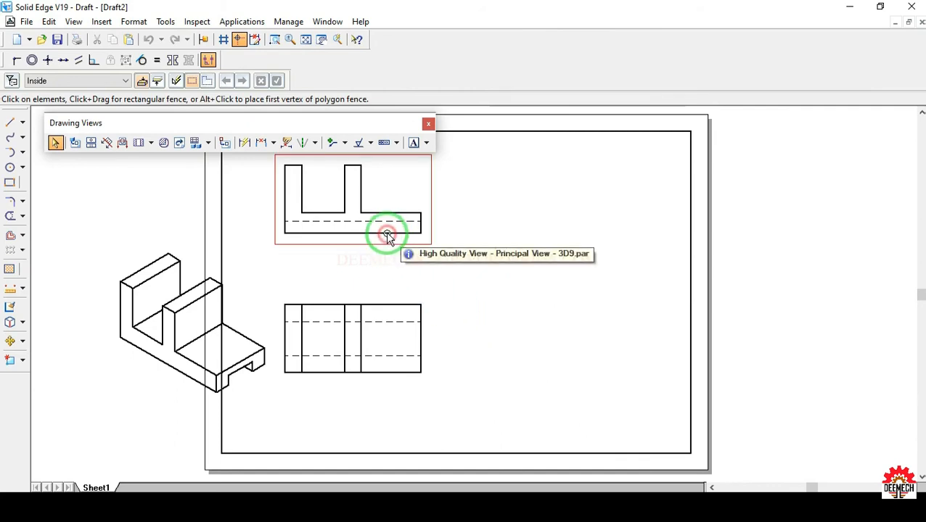
Move the front and top views to the right half of the sheet and the pictorial view to the left half inside the border.
drag(387, 236, 605, 230)
click(171, 315)
drag(171, 315, 324, 283)
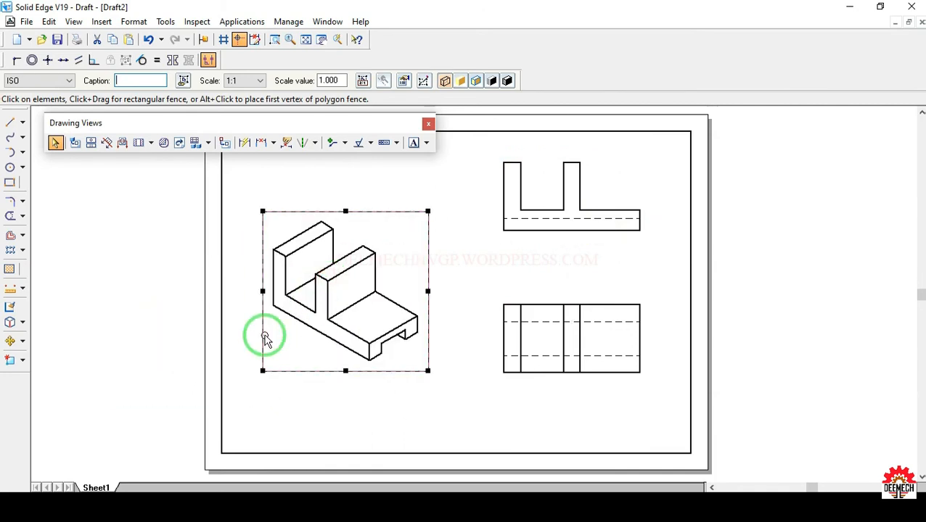
Dimension the overall length of the base, placing the dimension just below the front view.
click(244, 142)
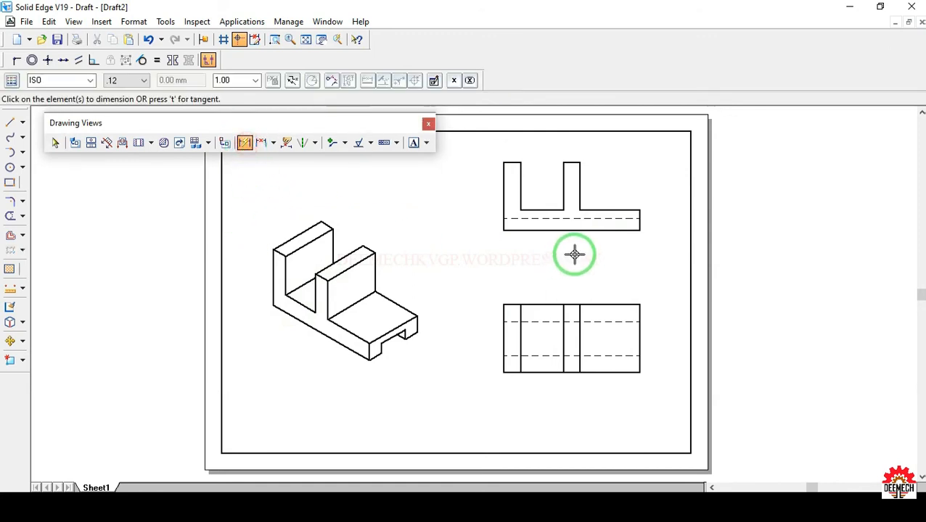
click(581, 230)
click(580, 241)
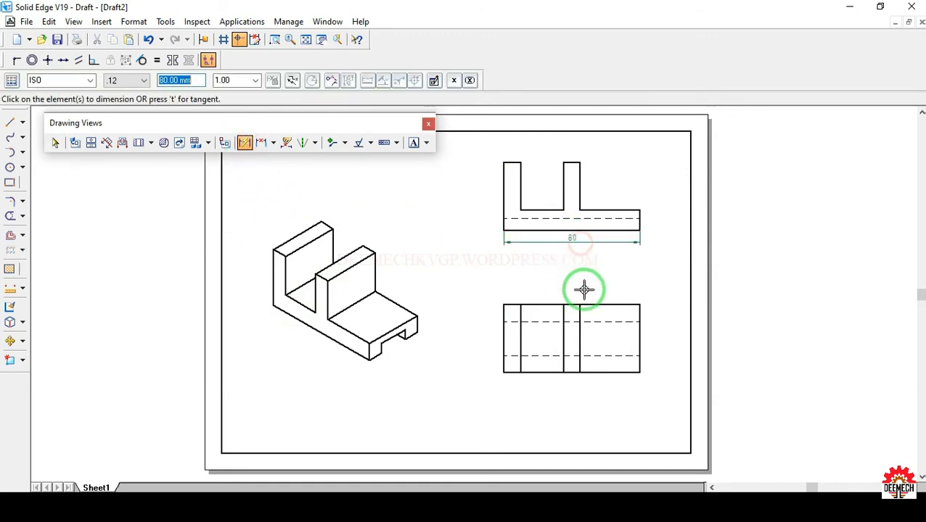
Dimension the front view's heights from the bottom edge to the hidden line and from the hidden line to the base's upper edge.
click(633, 228)
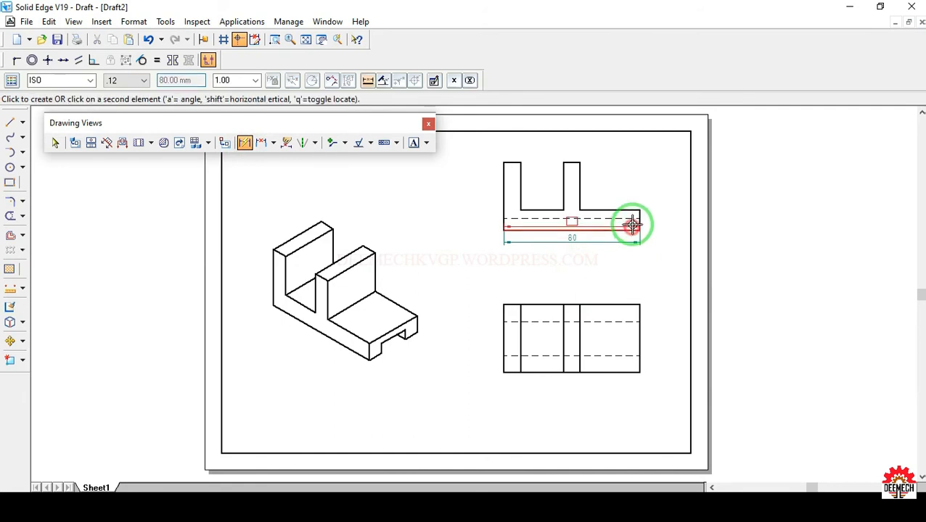
click(632, 219)
click(651, 222)
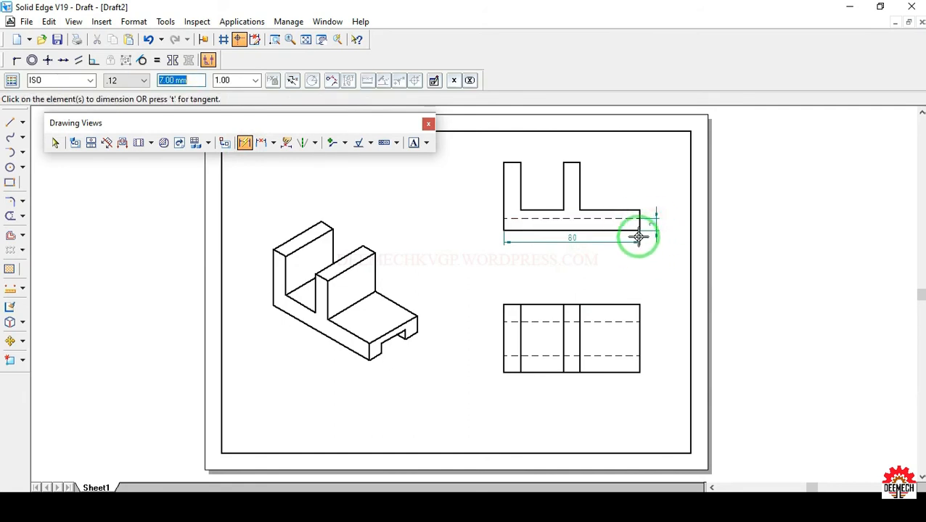
click(634, 219)
click(631, 211)
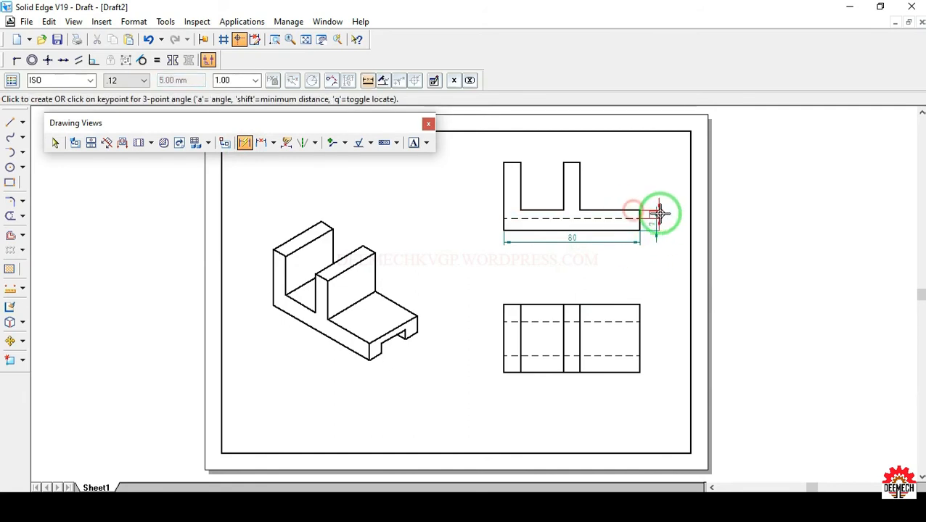
click(653, 210)
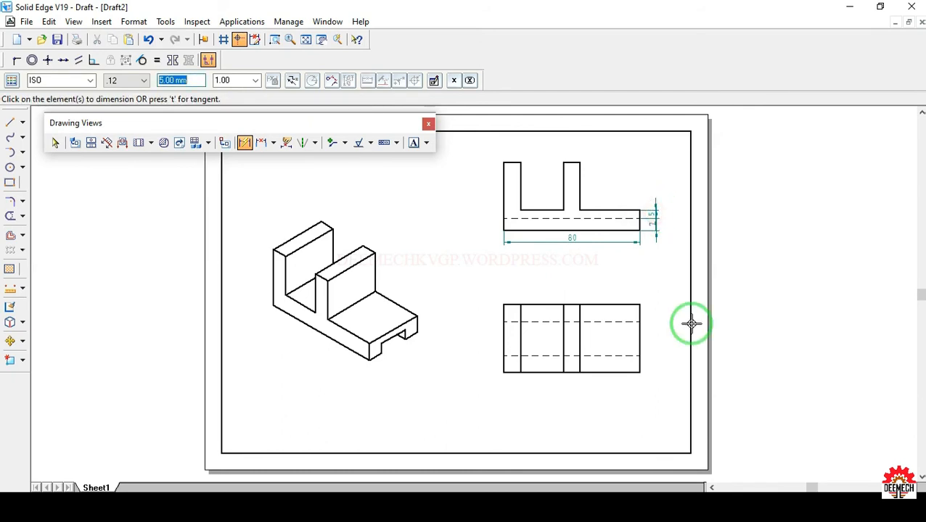
Dimension the top view's overall depth and the front view's overall height beside their left edges.
click(506, 334)
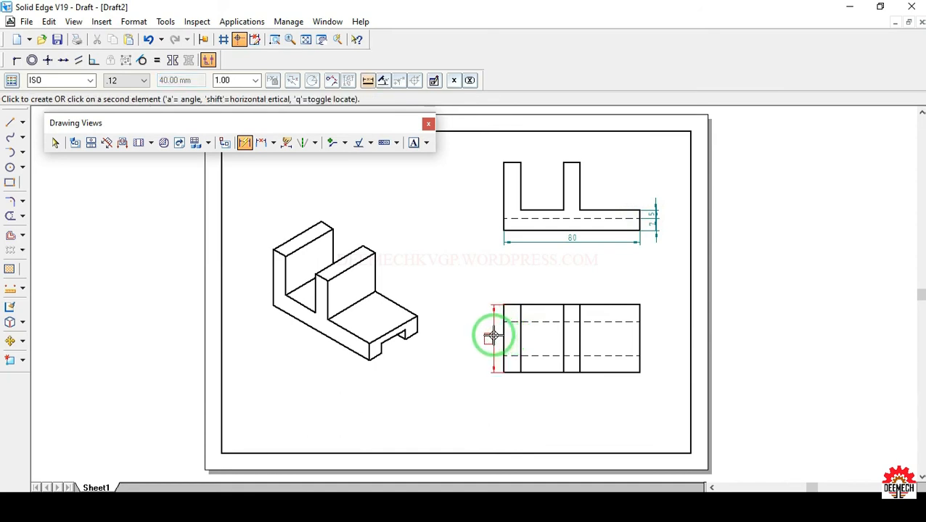
click(492, 336)
click(498, 190)
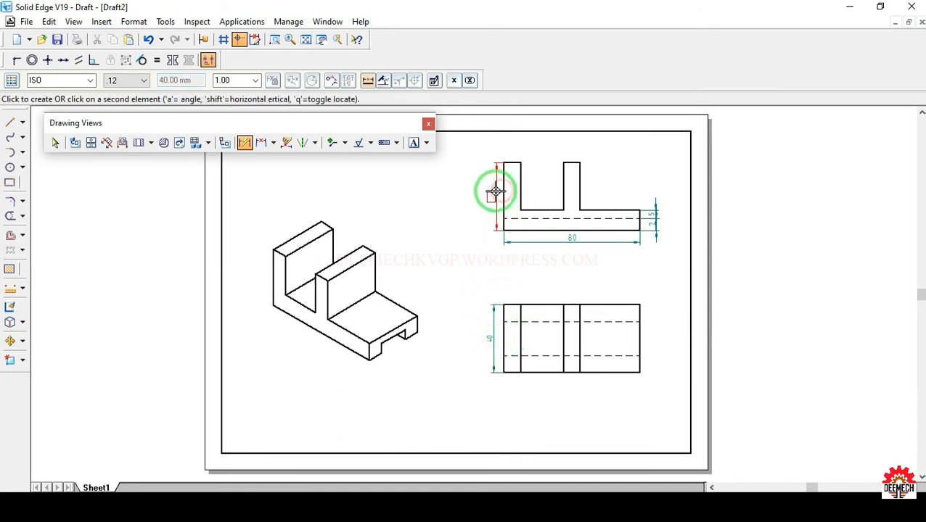
click(494, 191)
Dimension the thickness of both uprights above the front view.
click(509, 163)
click(511, 153)
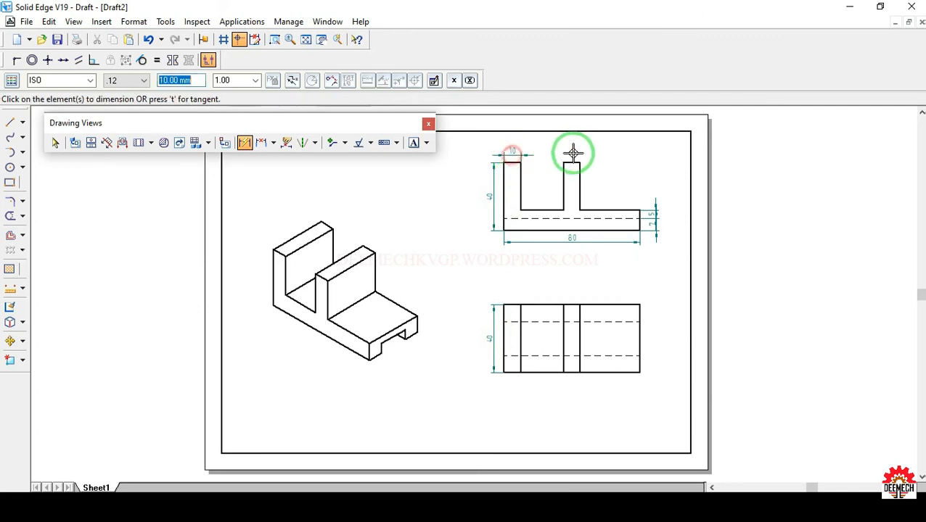
click(573, 155)
click(573, 153)
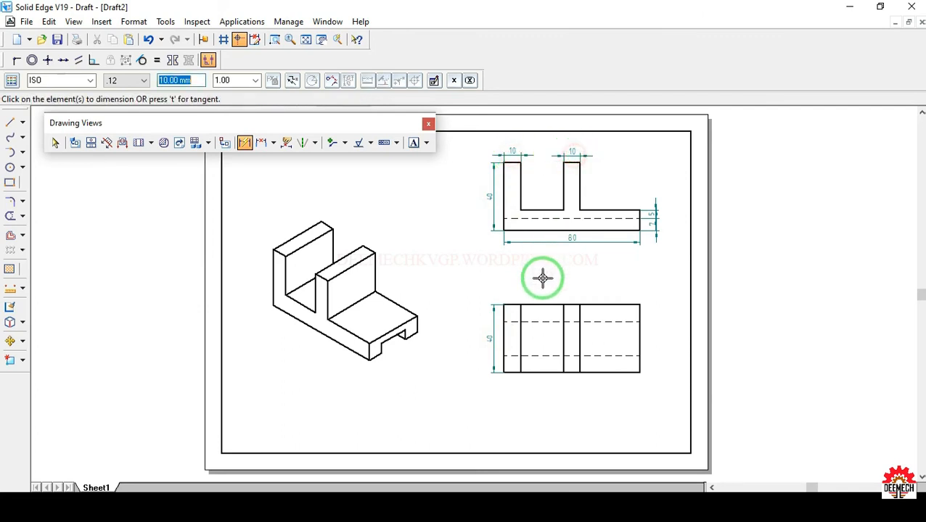
Dimension the gap between the uprights in the top view and the offset of each hidden line from its nearest long edge.
click(534, 302)
click(536, 292)
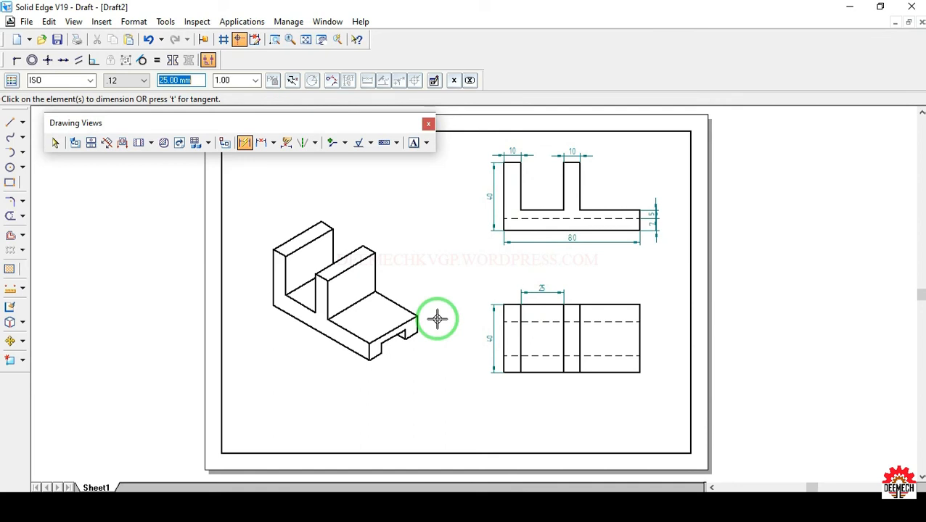
click(624, 357)
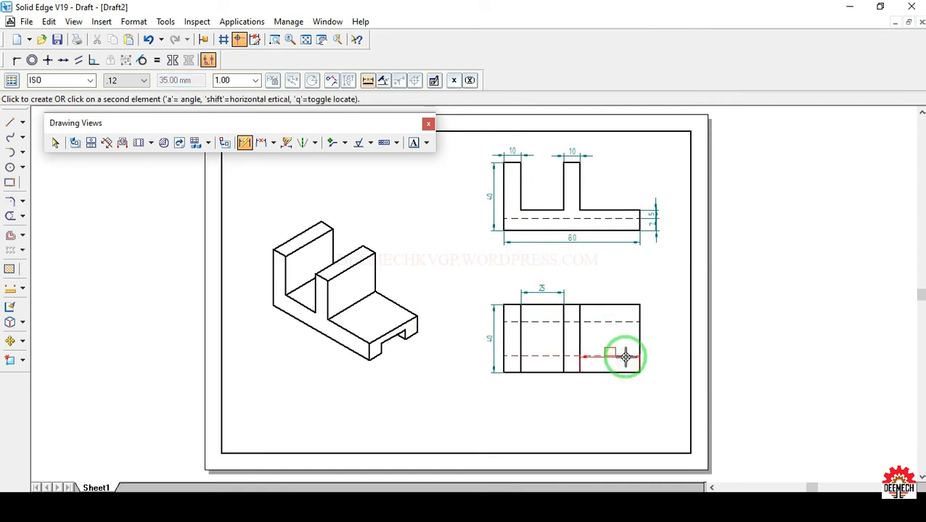
click(636, 372)
click(653, 365)
click(626, 322)
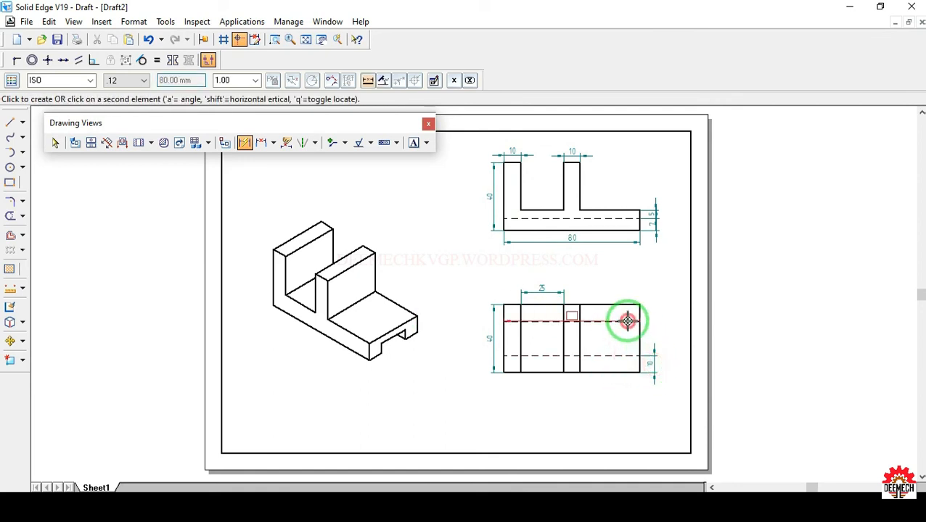
click(626, 305)
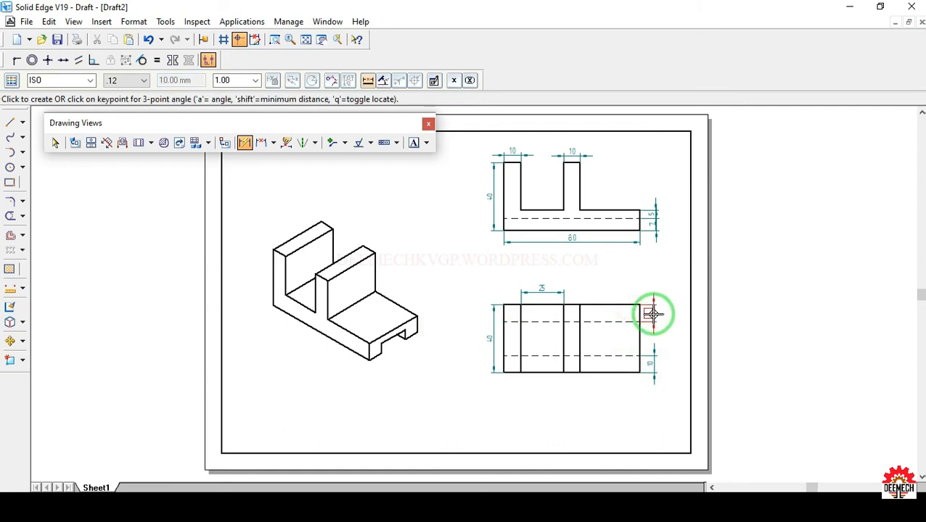
click(654, 313)
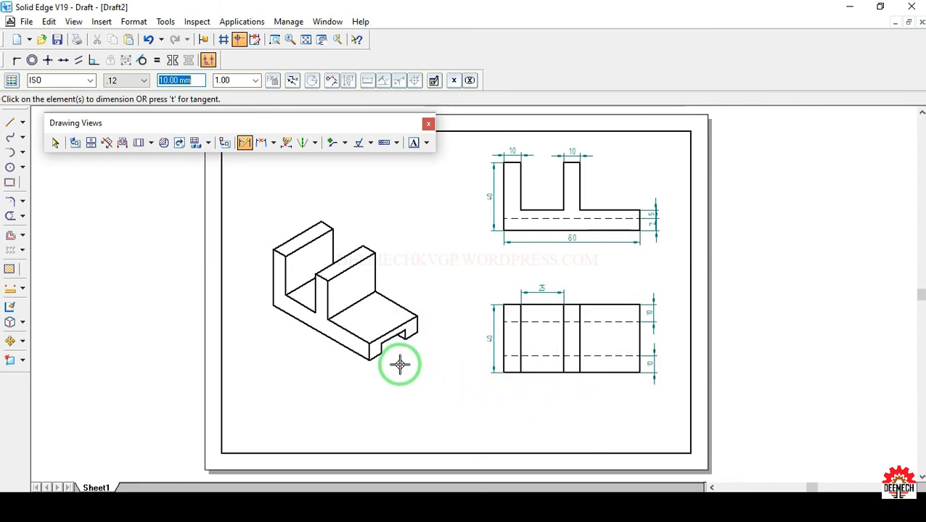
Dimension both foot widths and the base thickness on the slotted end of the pictorial view.
click(377, 355)
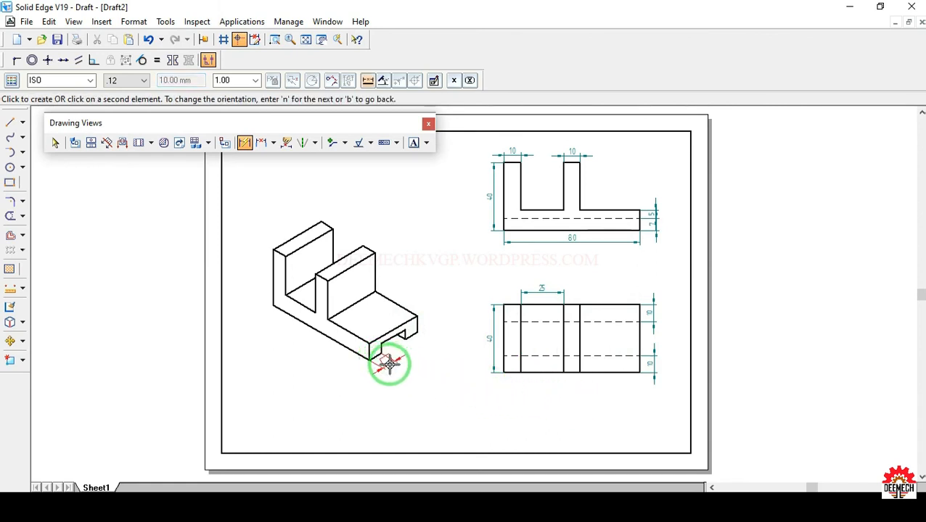
click(381, 364)
click(413, 335)
click(416, 339)
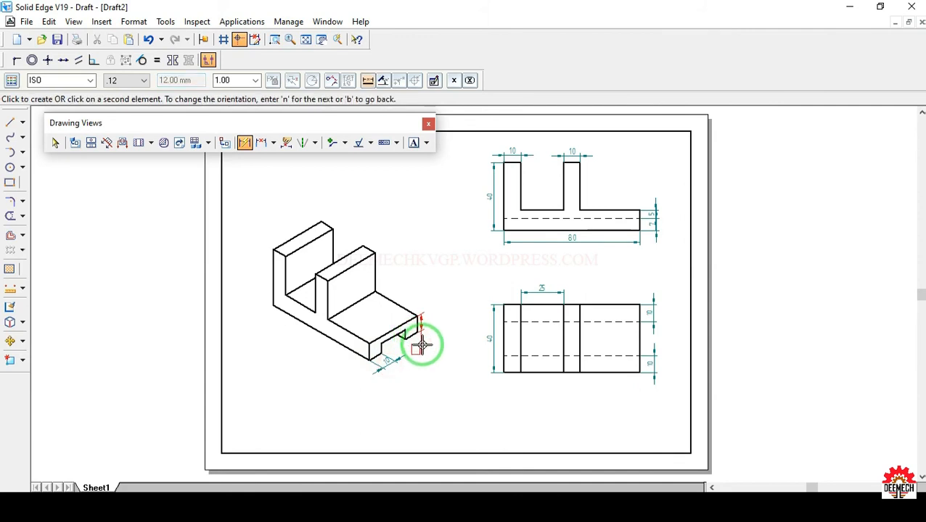
click(441, 299)
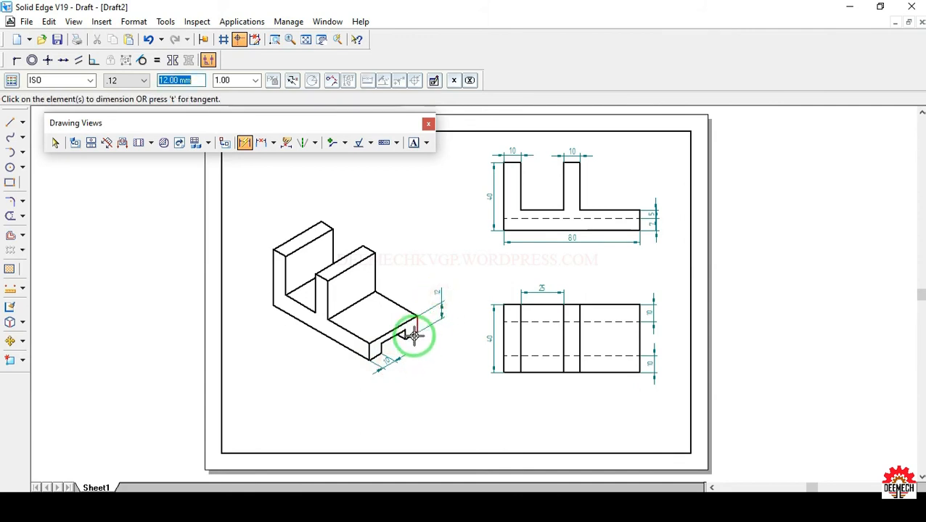
click(411, 339)
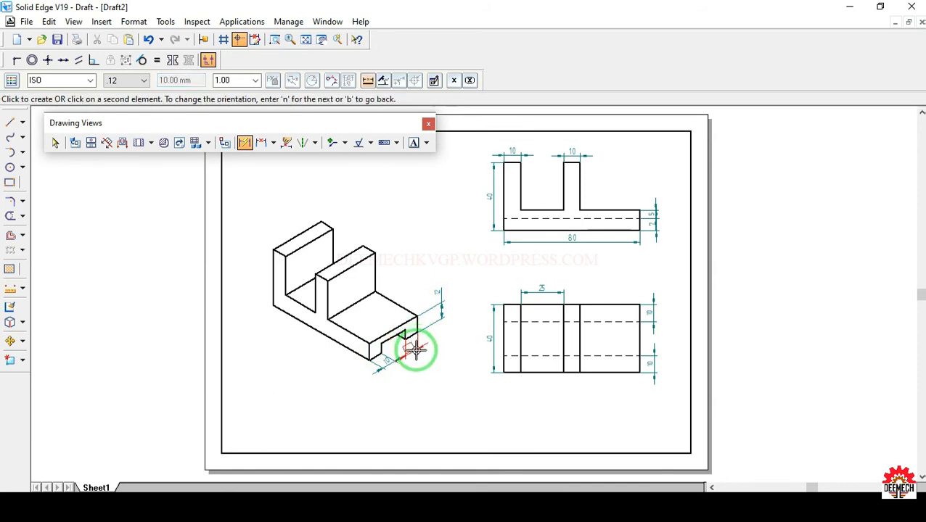
click(414, 348)
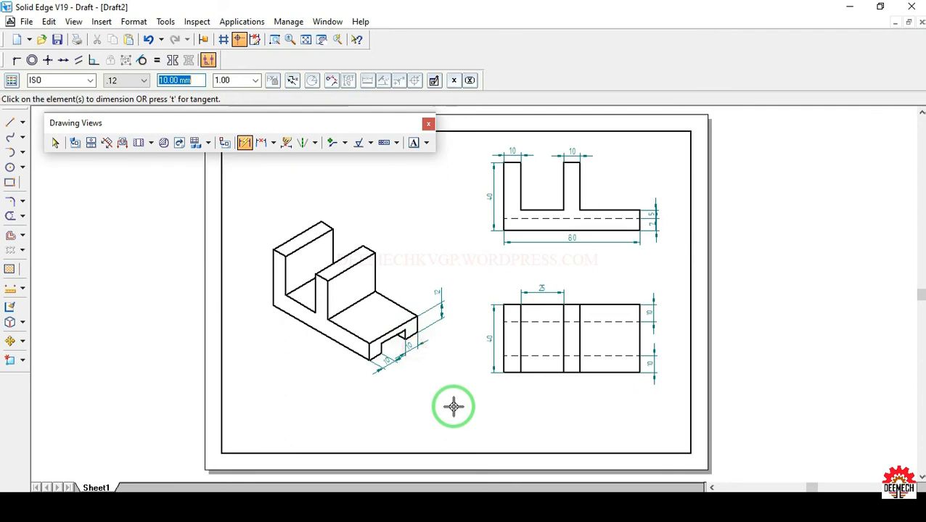
Dimension the pictorial view's overall base length and its overall height at the outer upright.
click(331, 340)
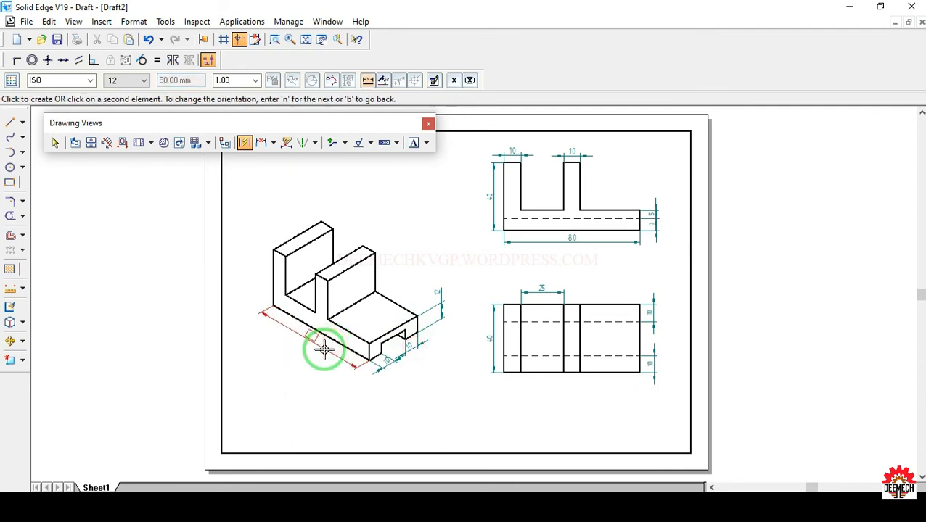
click(320, 347)
click(275, 284)
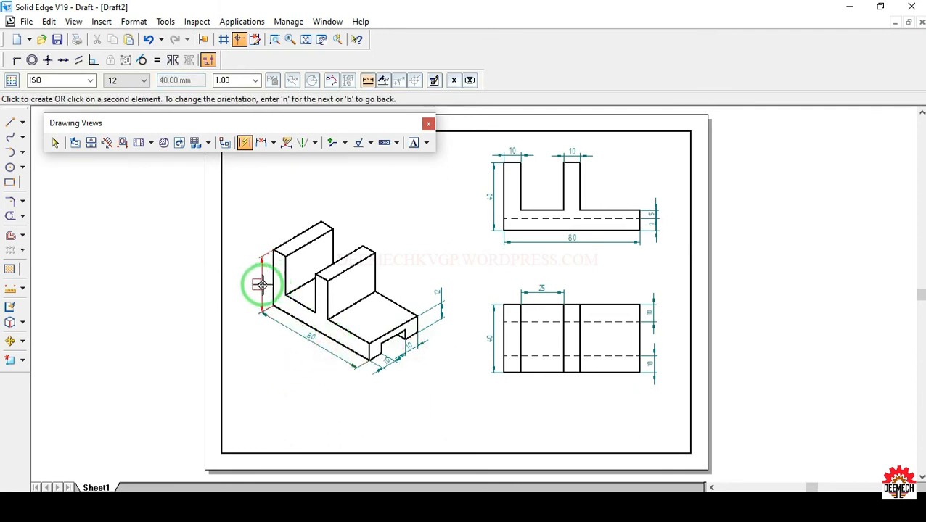
click(260, 284)
Dimension the outer upright's depth and the thickness of both uprights in the pictorial view.
click(281, 234)
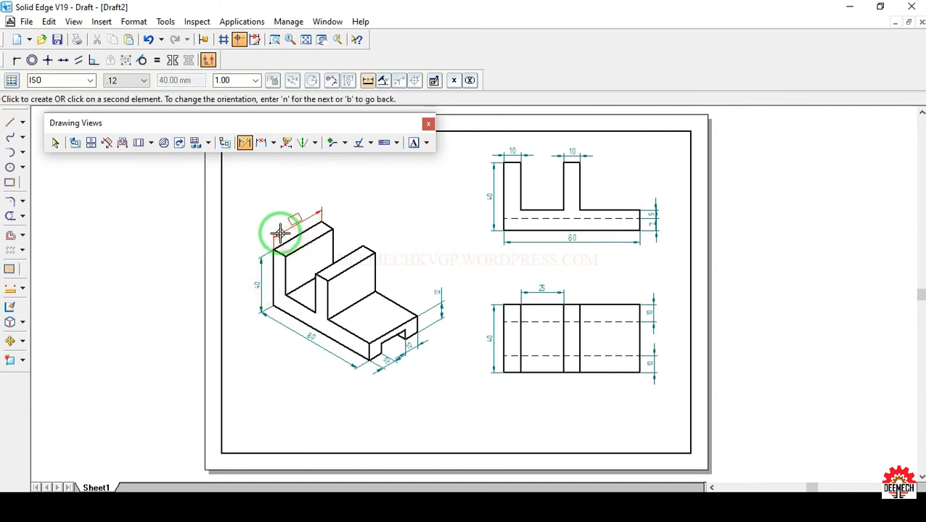
click(313, 231)
click(334, 218)
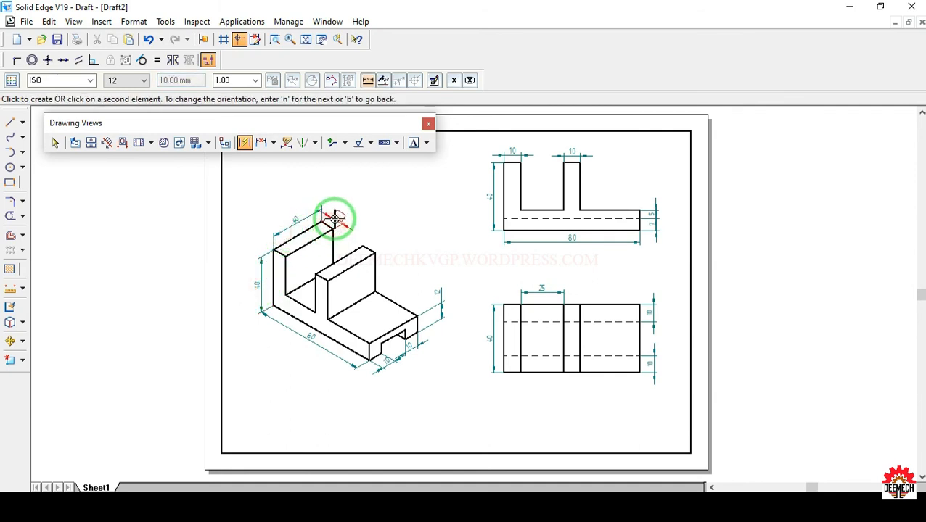
click(339, 216)
click(369, 249)
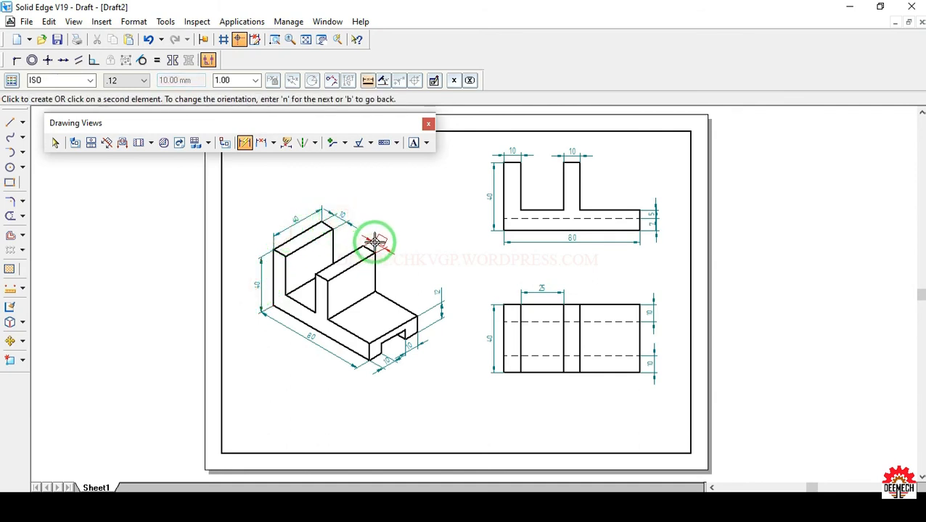
click(375, 242)
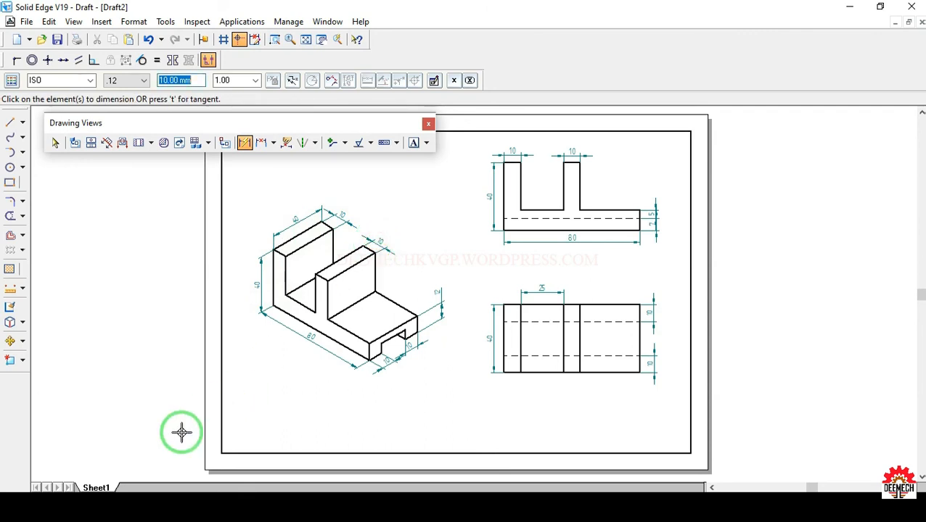
Place the text labels FRONT VIEW, TOP VIEW and ISOMETRIC VIEW below their respective views.
click(414, 143)
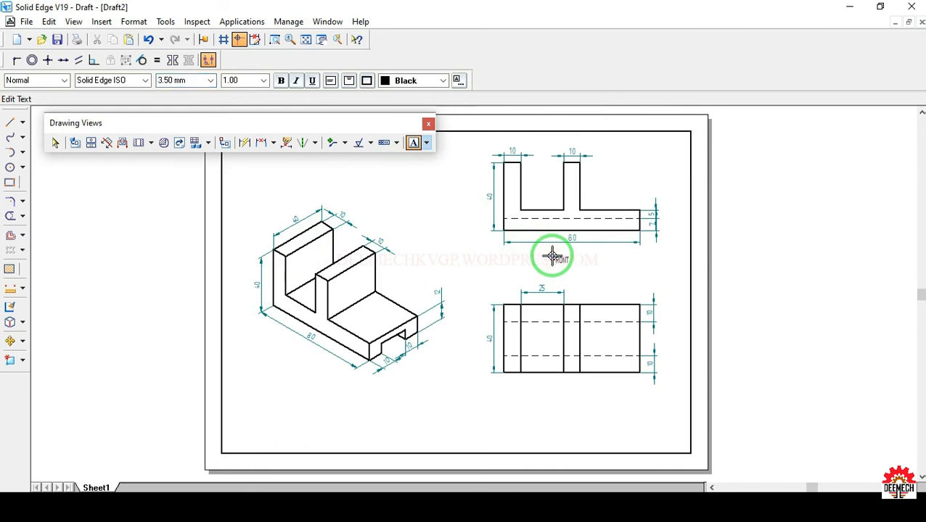
click(553, 256)
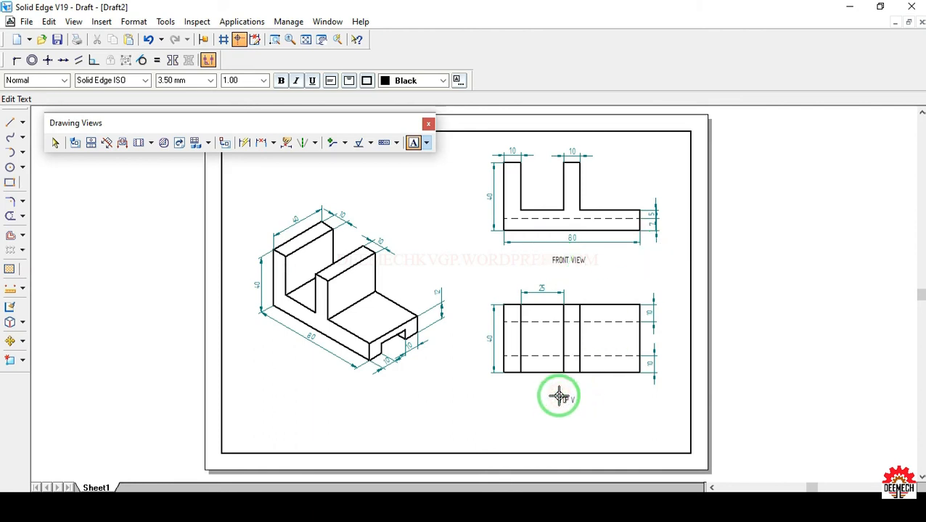
click(301, 383)
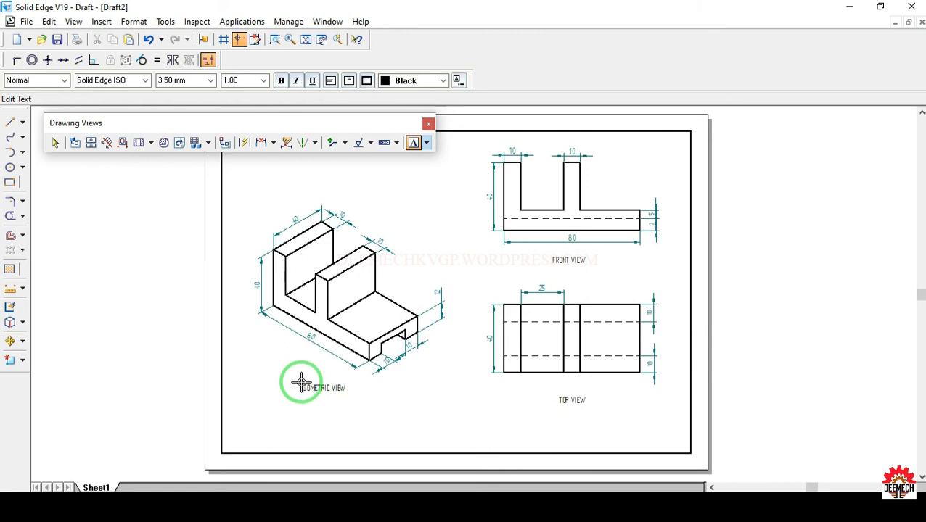
Move the three view labels closer to the undersides of their views.
click(55, 143)
click(319, 389)
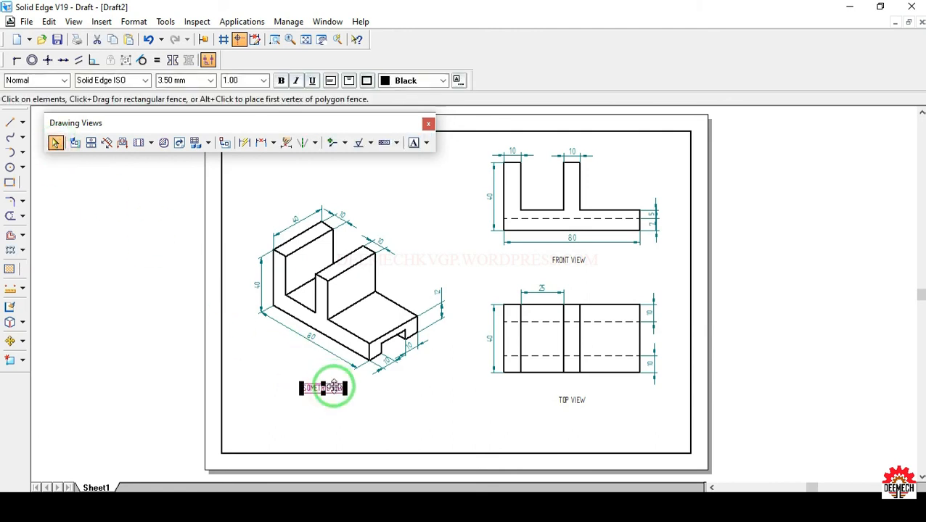
drag(335, 383, 317, 363)
click(572, 257)
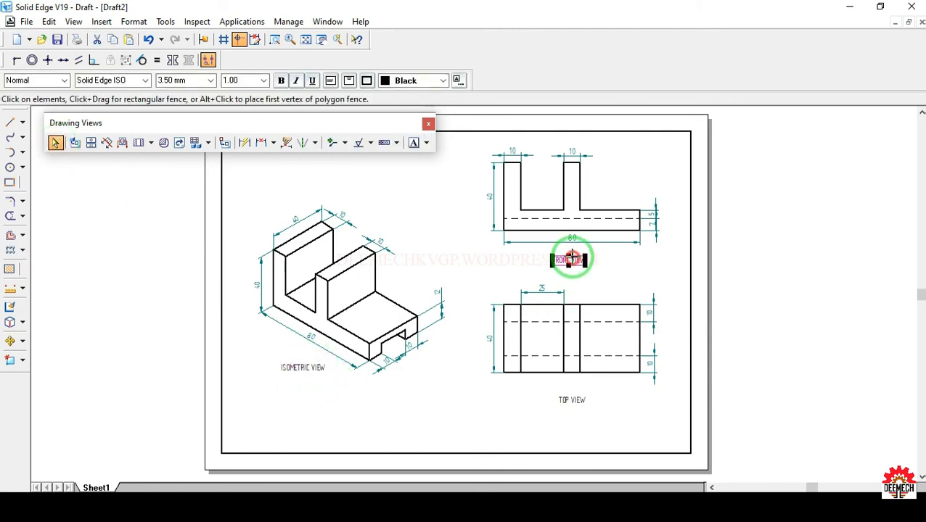
click(576, 395)
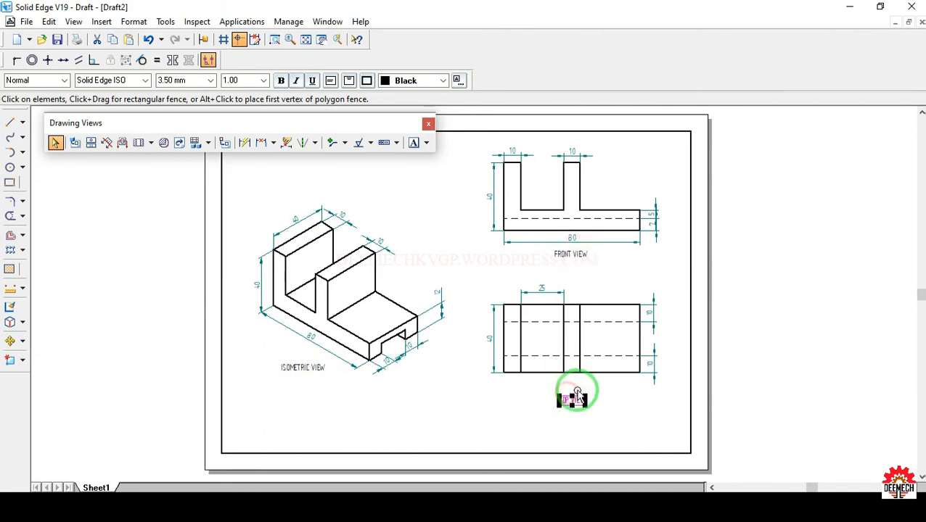
drag(578, 396, 580, 391)
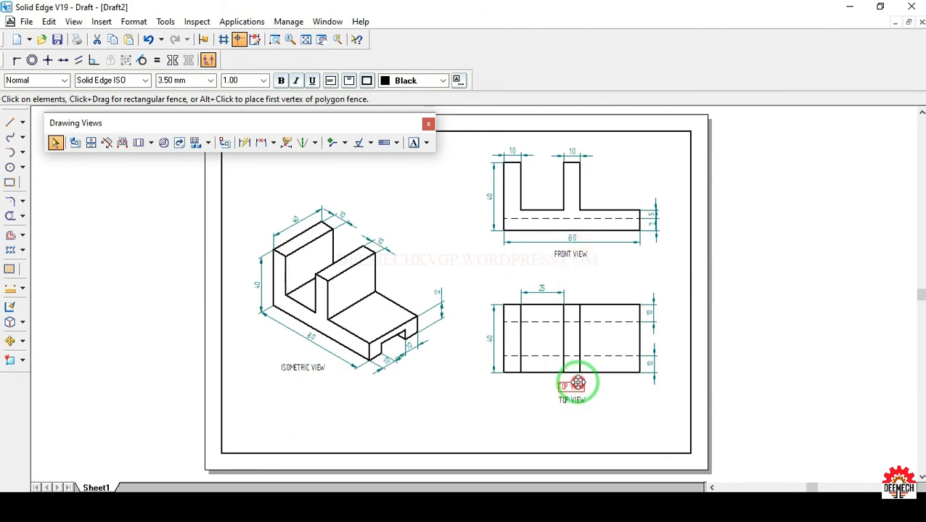
click(579, 386)
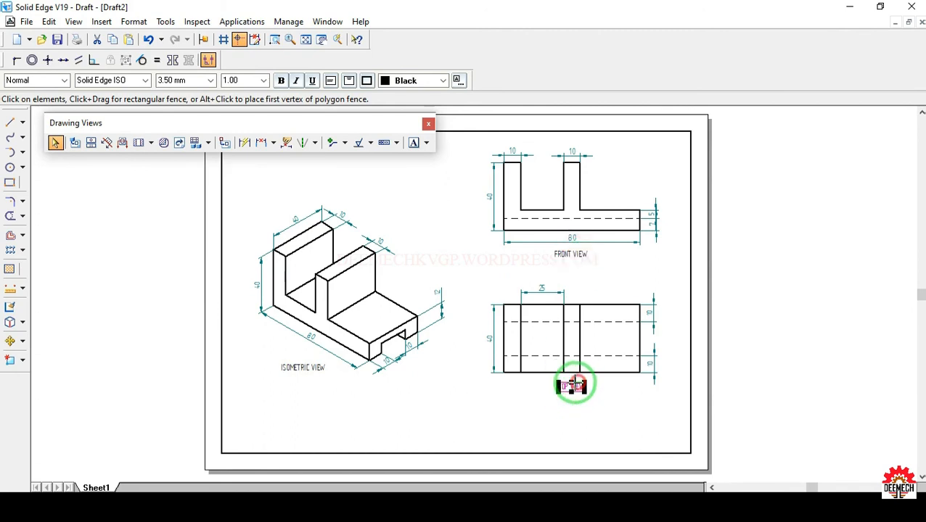
Place the text 3D9 above the isometric view and REG NO. near the sheet border below the top view.
click(413, 142)
click(391, 175)
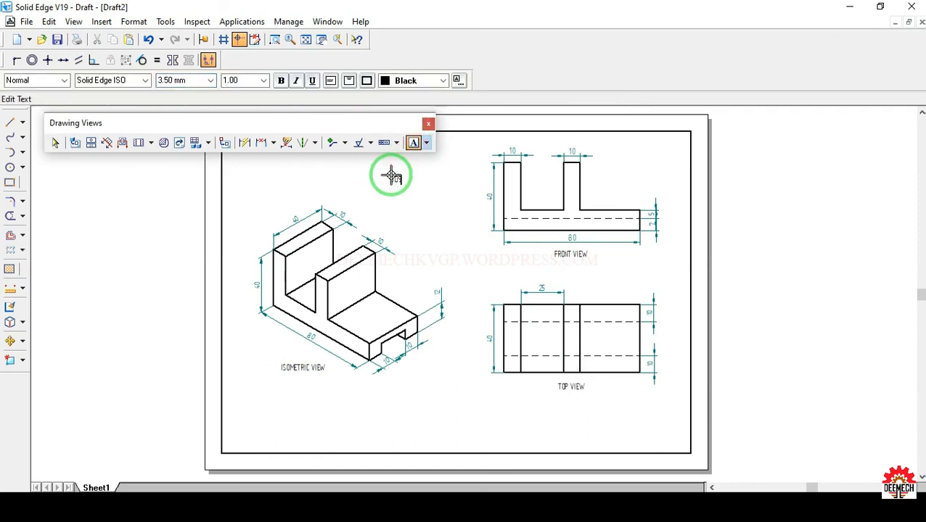
click(539, 435)
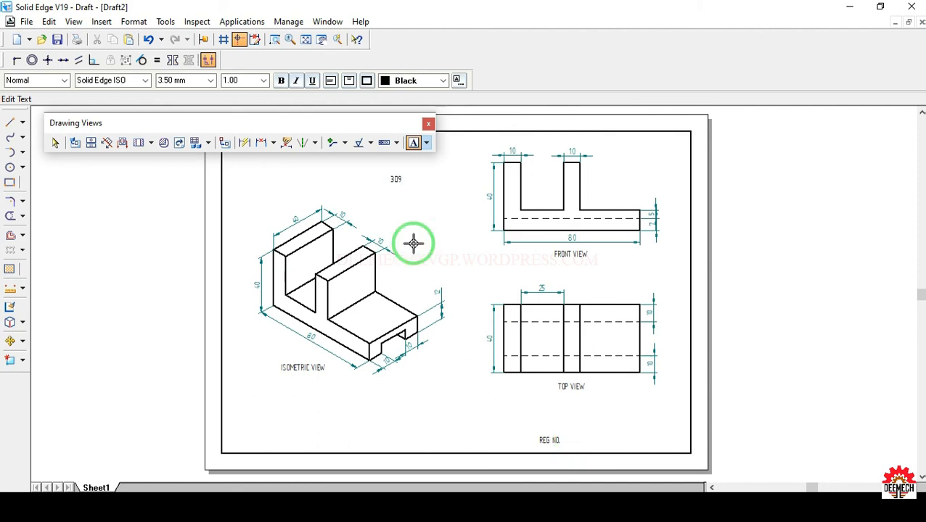
Set the scale of the 3D9 title text to 2.00 and widen its text box to fit on one line.
click(55, 142)
click(396, 179)
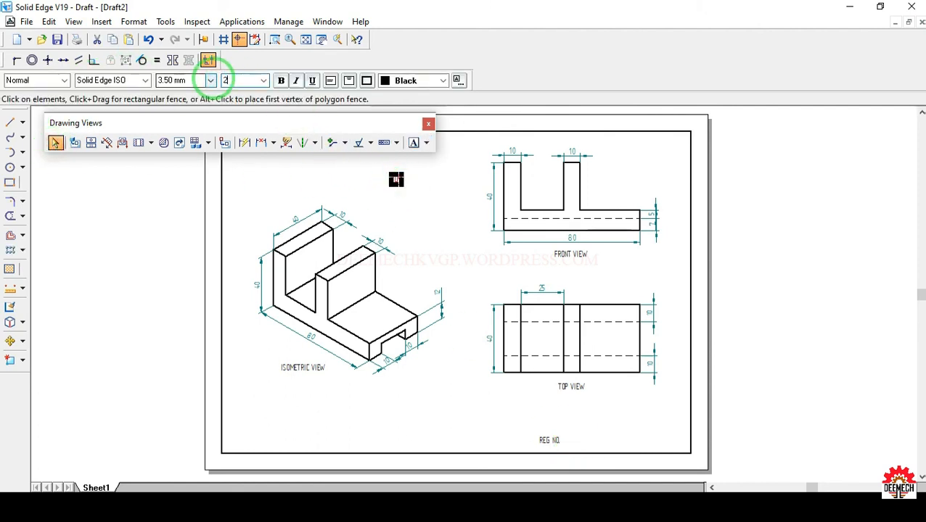
text(2)
key(Tab)
click(401, 206)
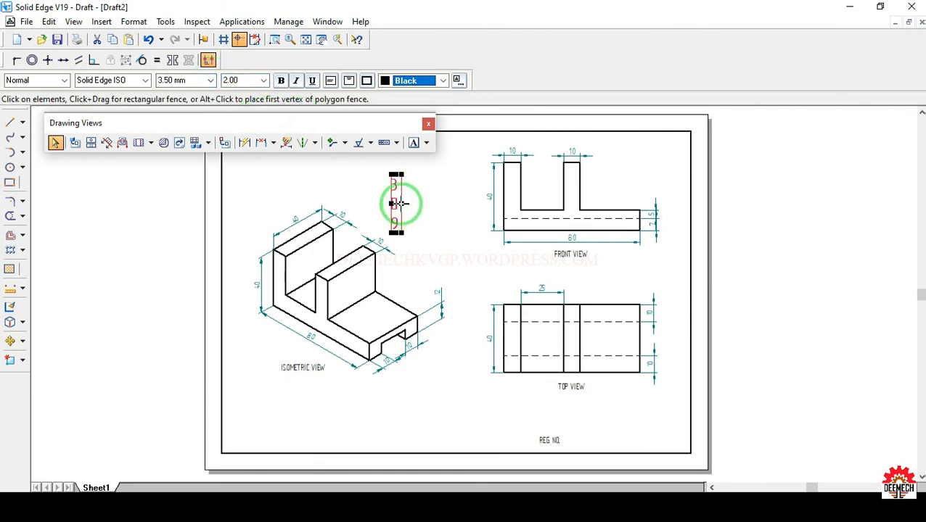
drag(401, 204, 458, 172)
click(444, 250)
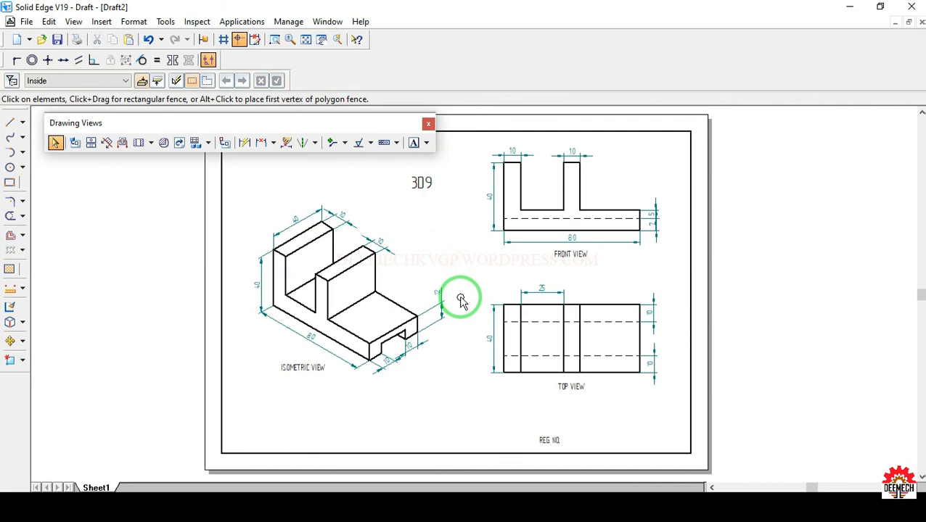
click(570, 387)
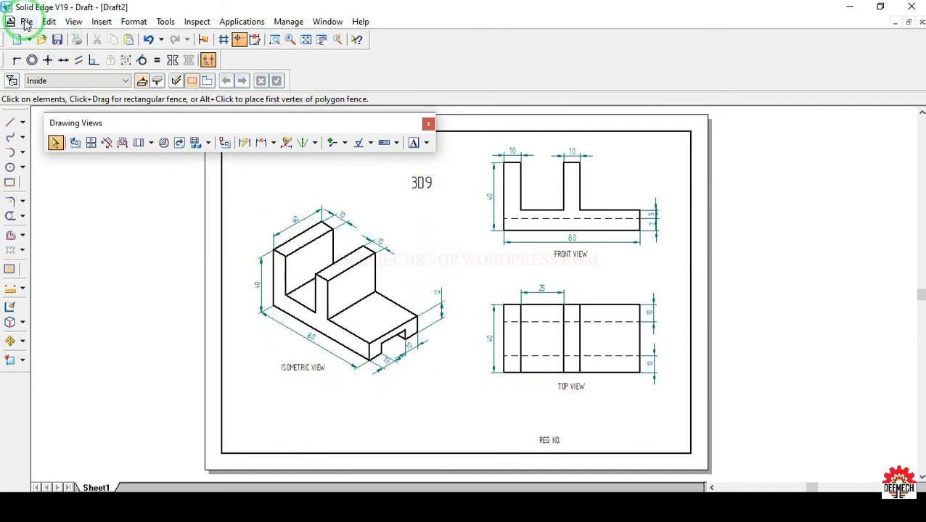
Save the drawing as the draft document 3D9.dft in the 2D to 3D folder.
click(26, 21)
click(55, 103)
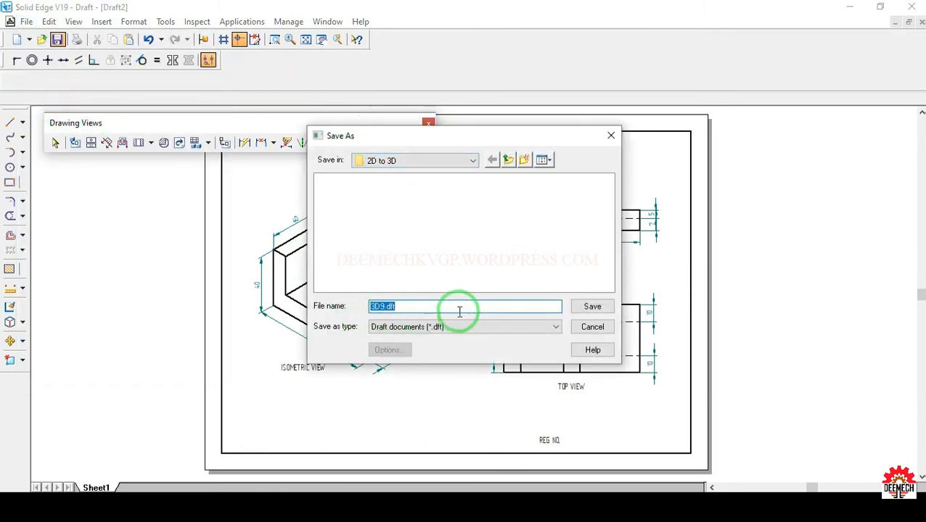
click(592, 306)
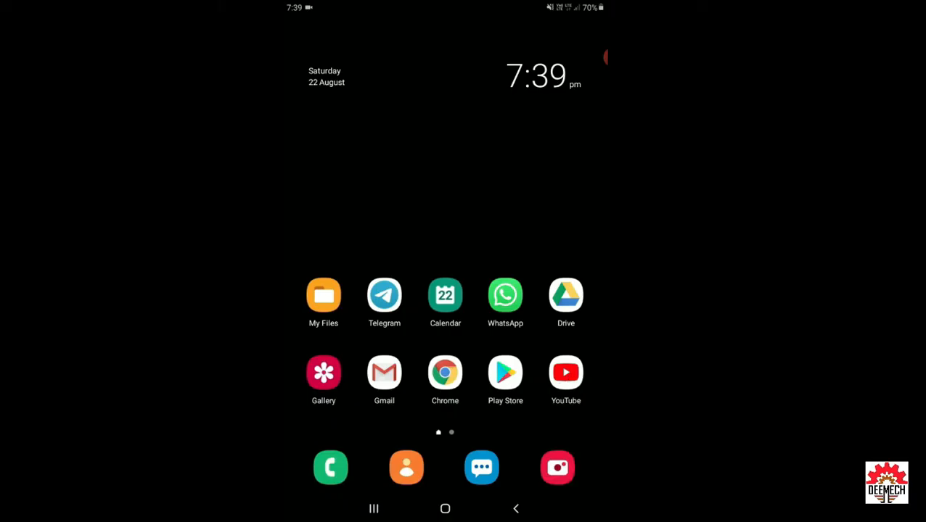
Switch to YouTube on the mobile device and search for deemech.
click(566, 372)
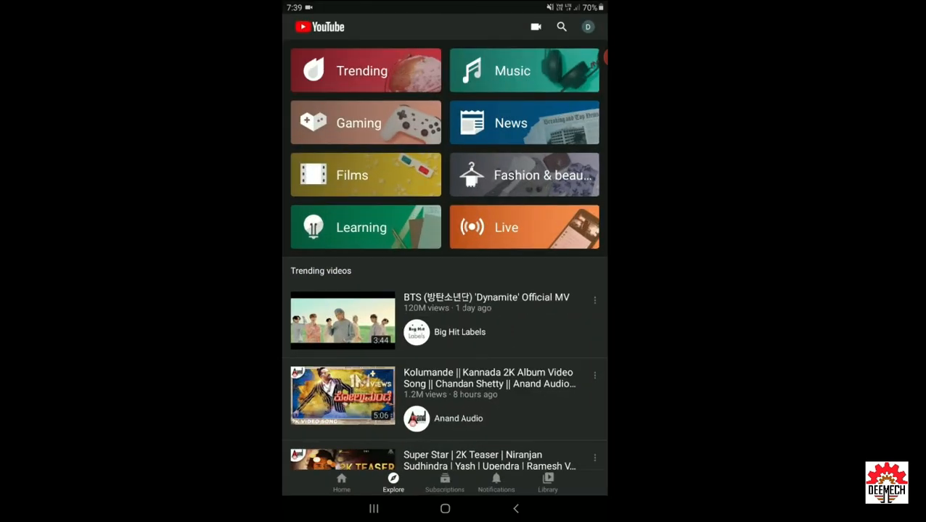
click(561, 27)
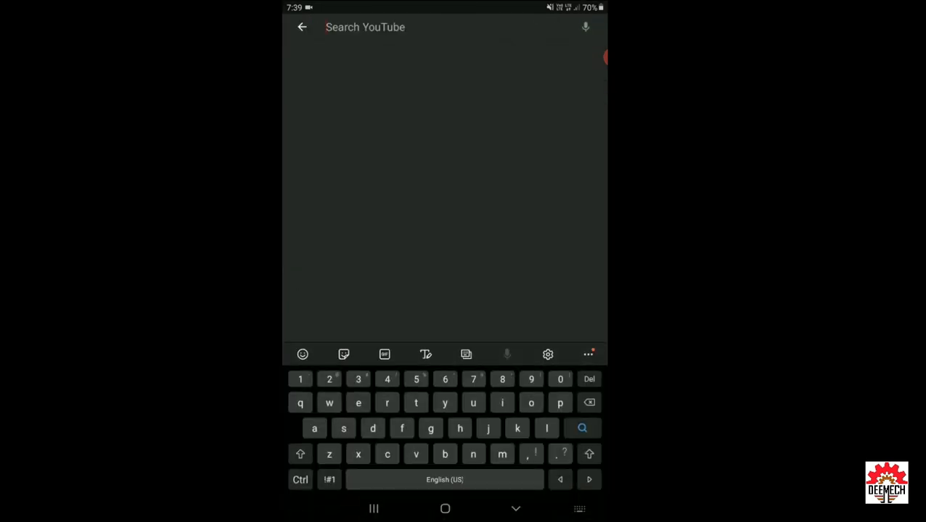
text(dee)
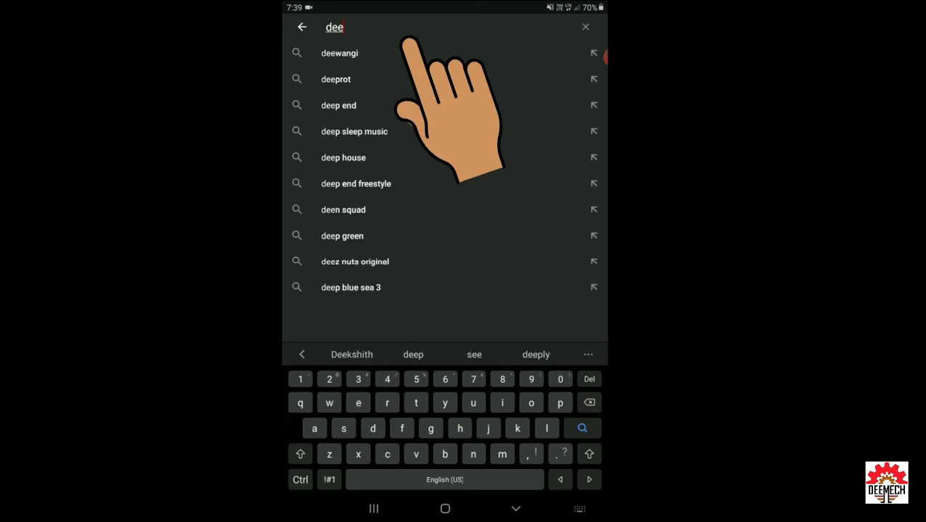
text(mech)
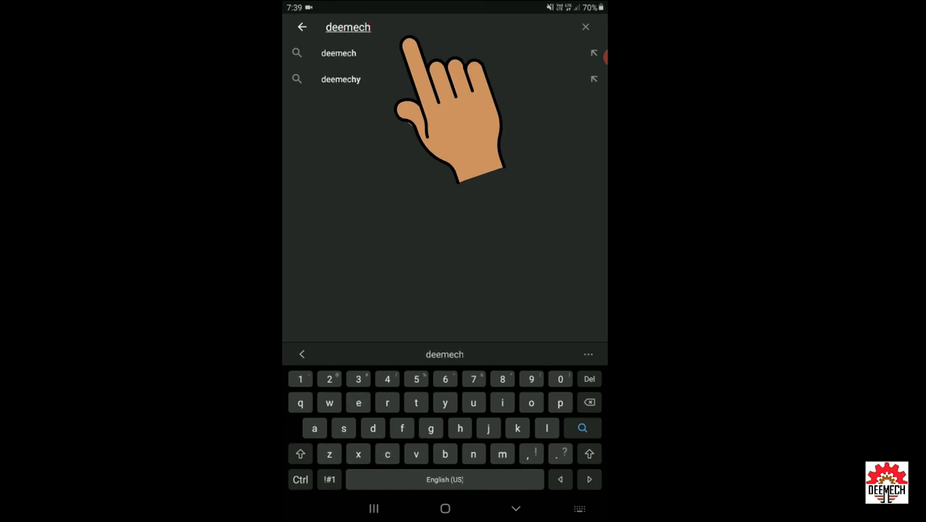
key(Return)
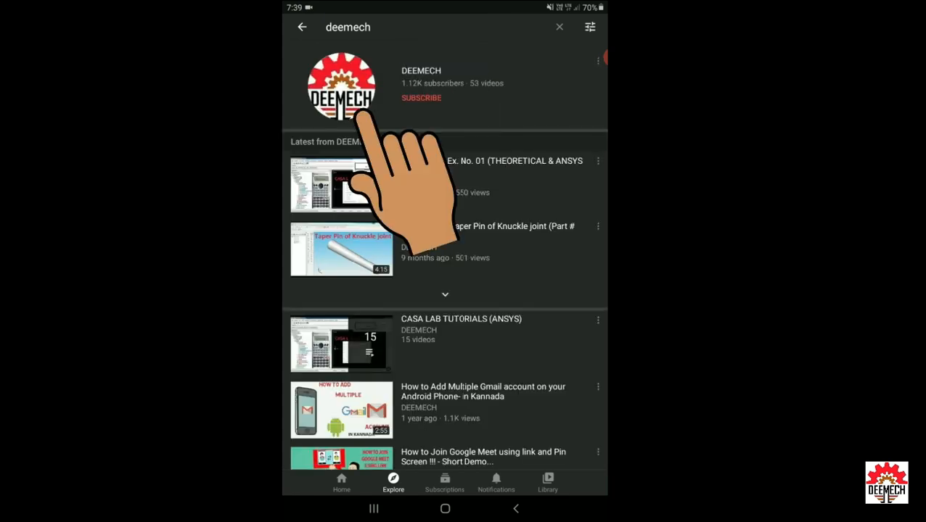
Open the DEEMECH channel and view its videos and playlists.
click(341, 85)
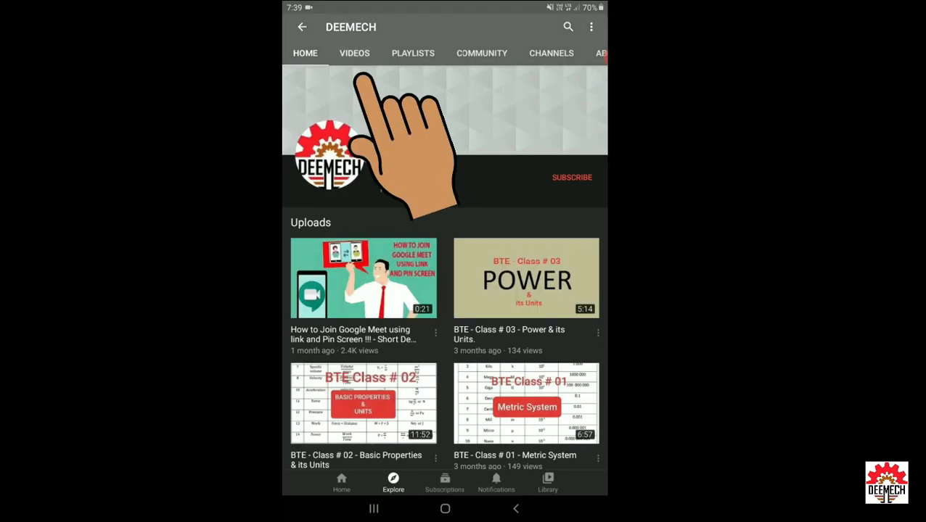
click(354, 53)
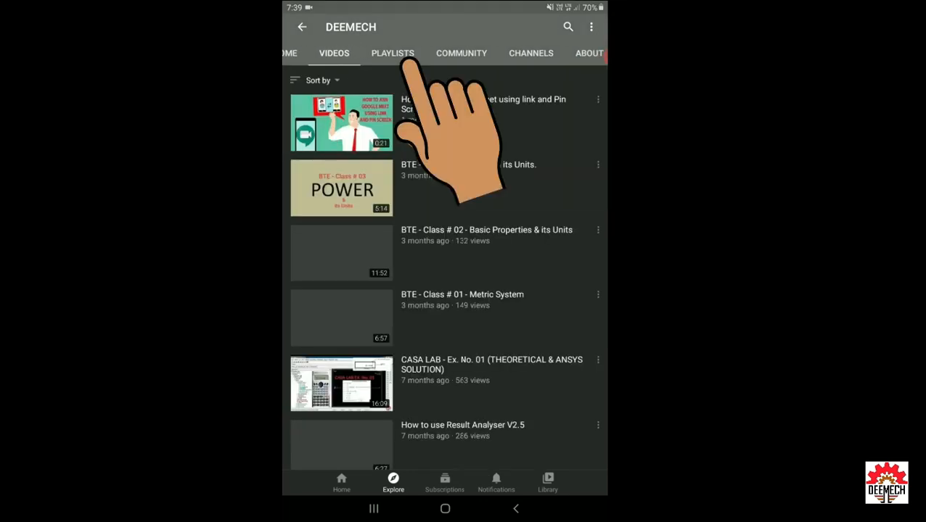
click(392, 53)
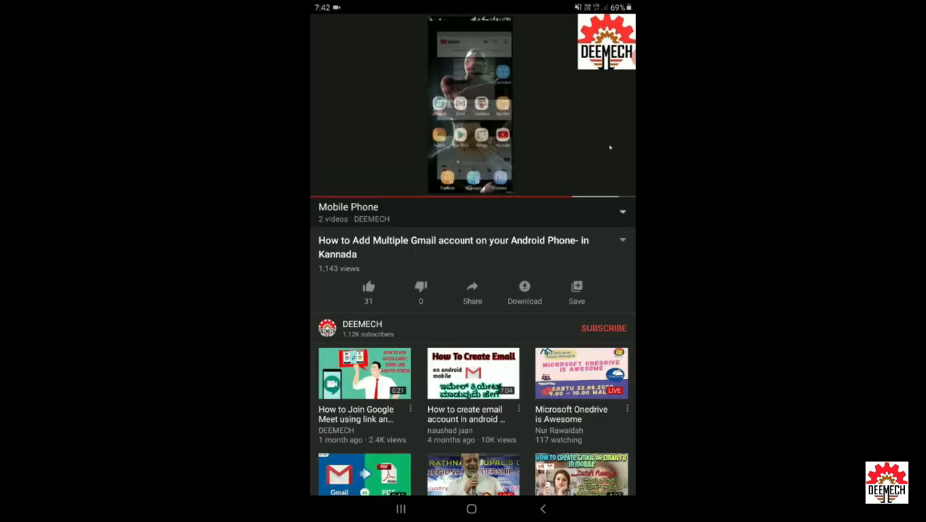
Subscribe to the DEEMECH channel and set its notifications to All.
click(601, 328)
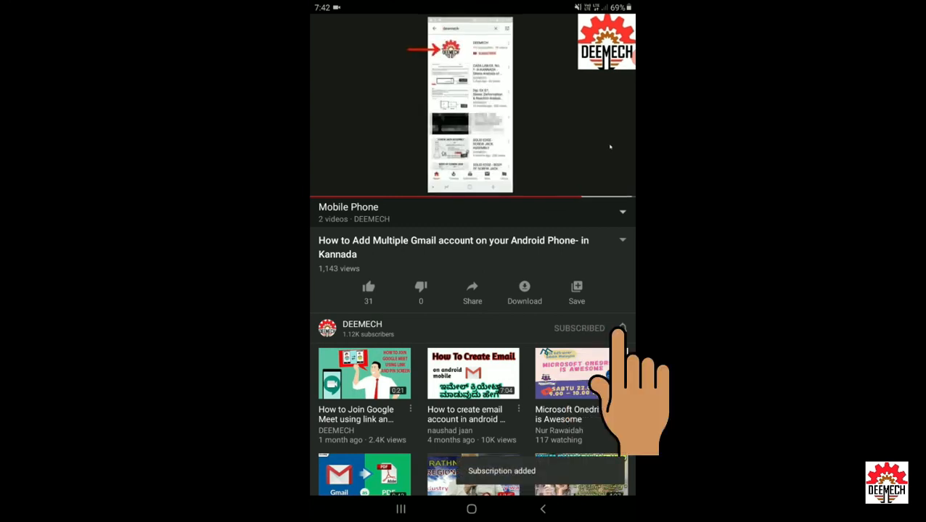
click(622, 328)
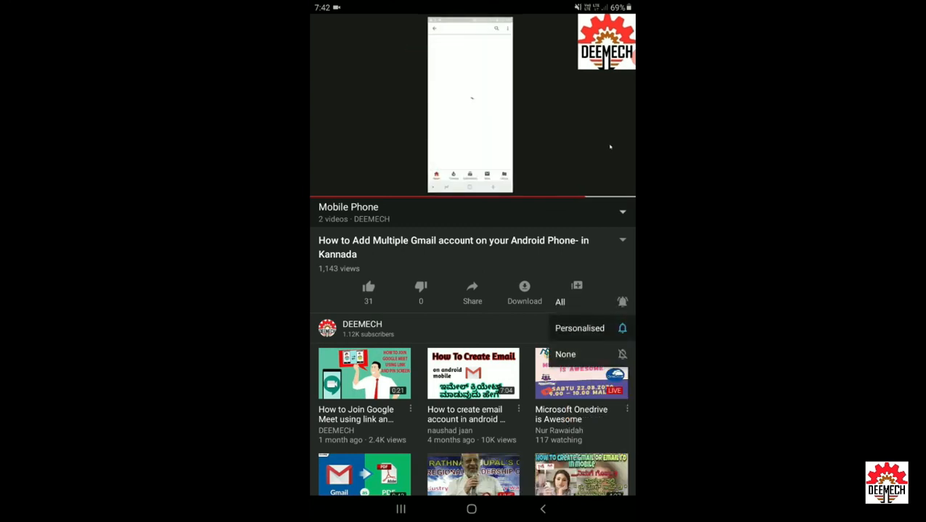
click(621, 301)
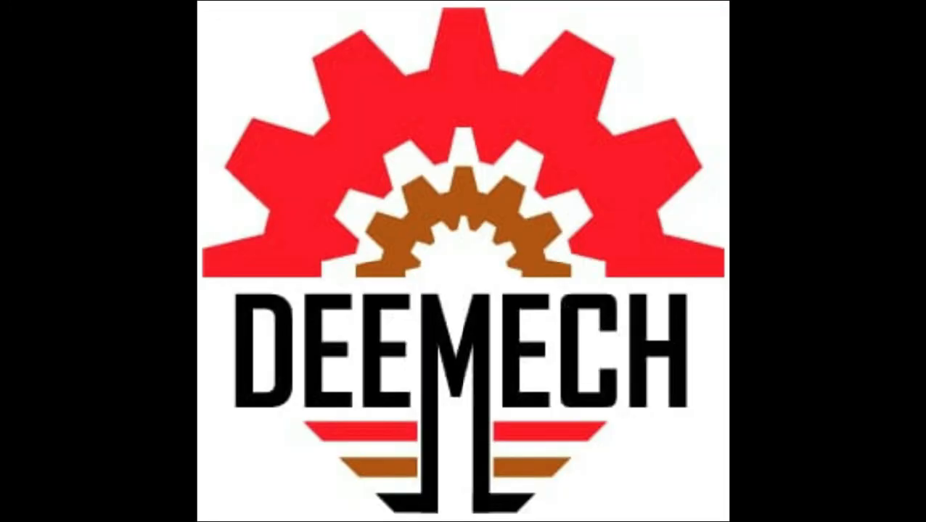